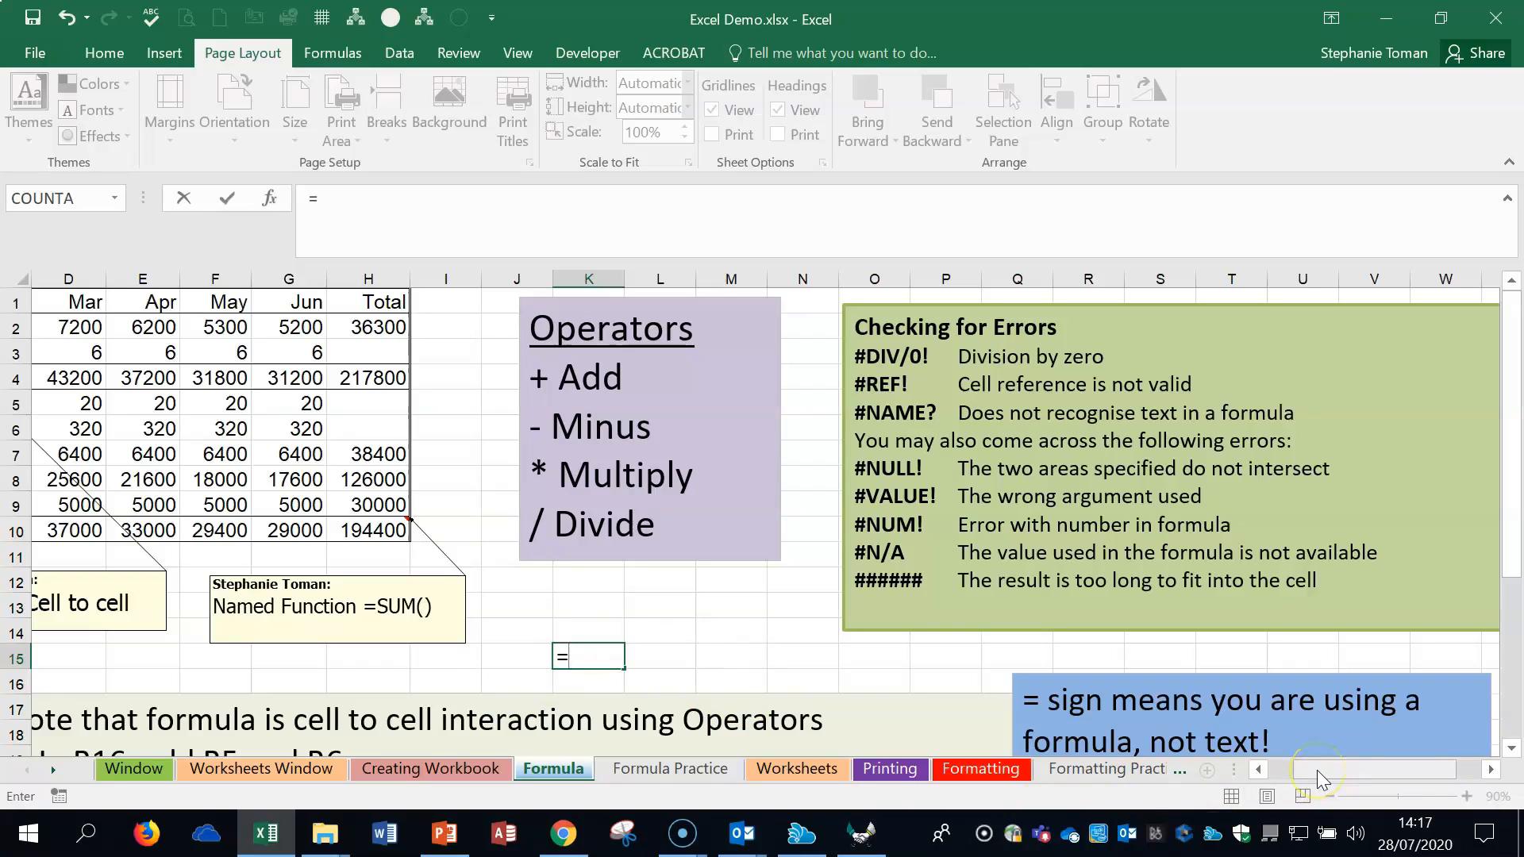
Step: Abandon the unfinished entry in K15 and examine the cell references in January's turnover formula in B4
key(Escape)
drag(1316, 774, 1272, 773)
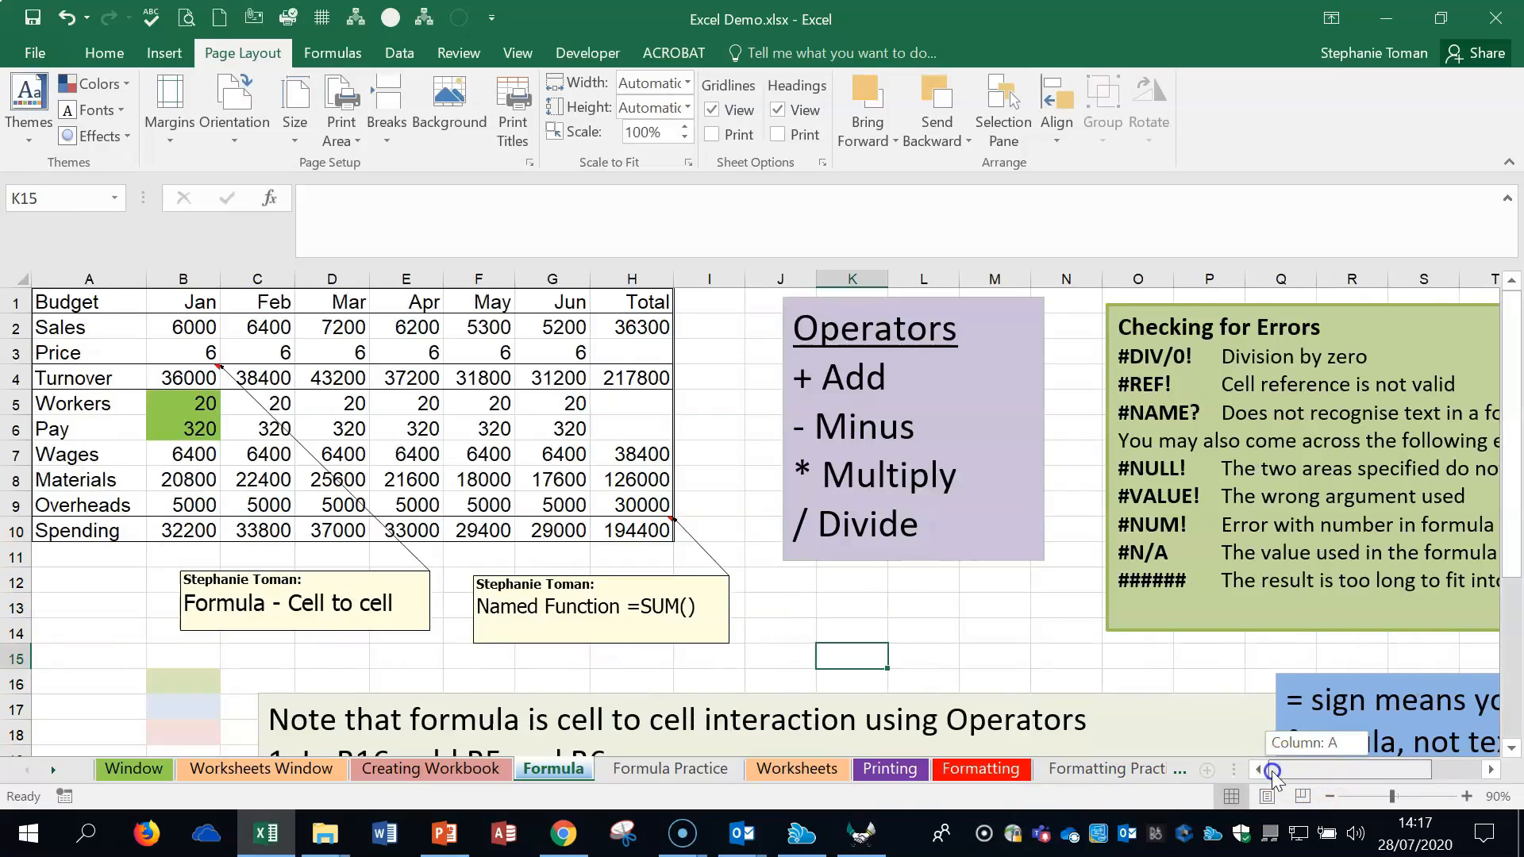
click(195, 343)
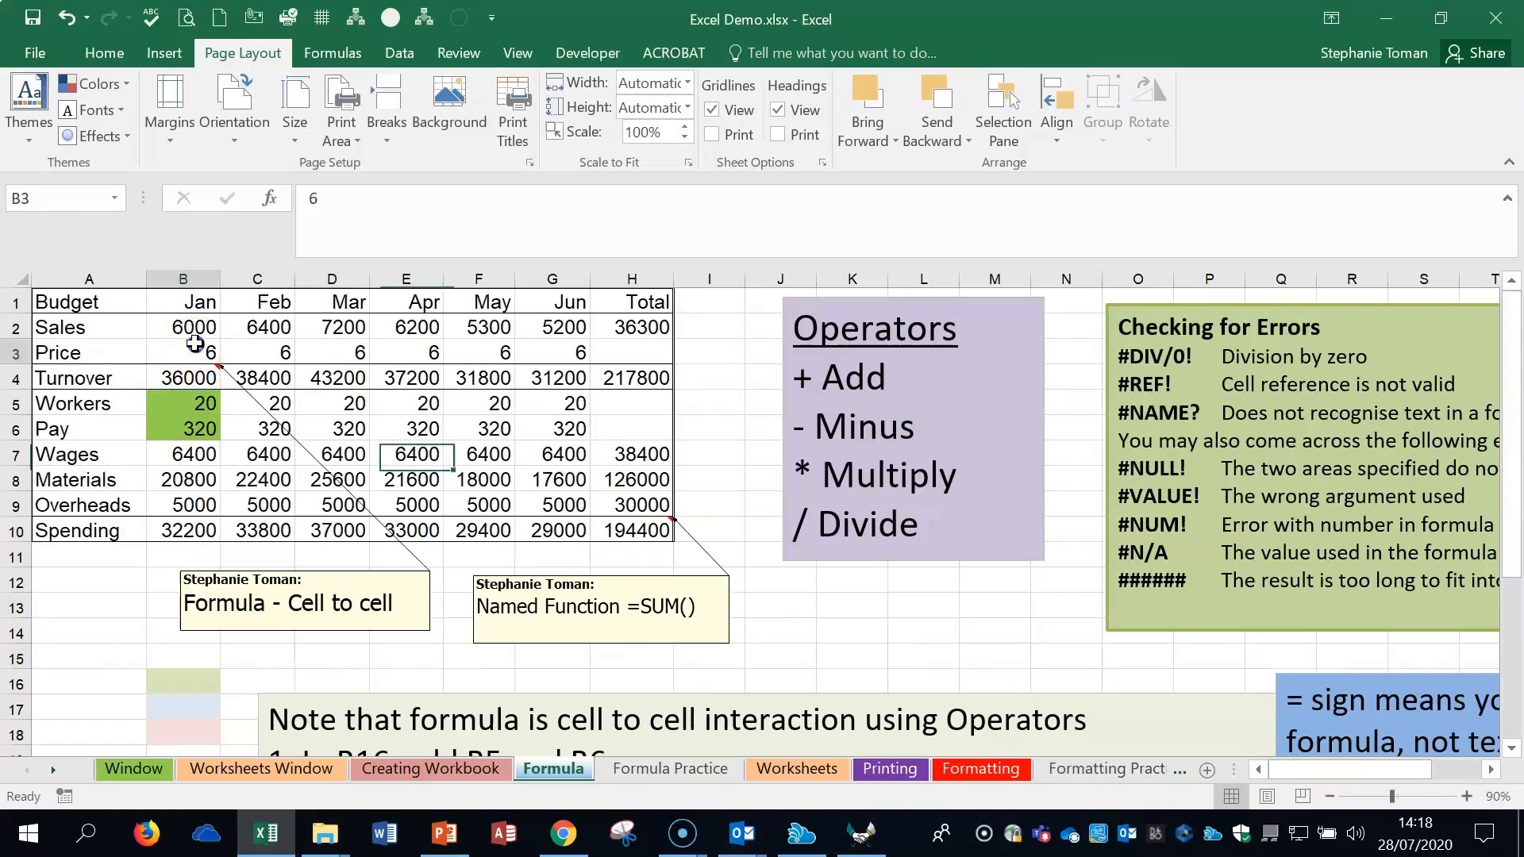
click(192, 372)
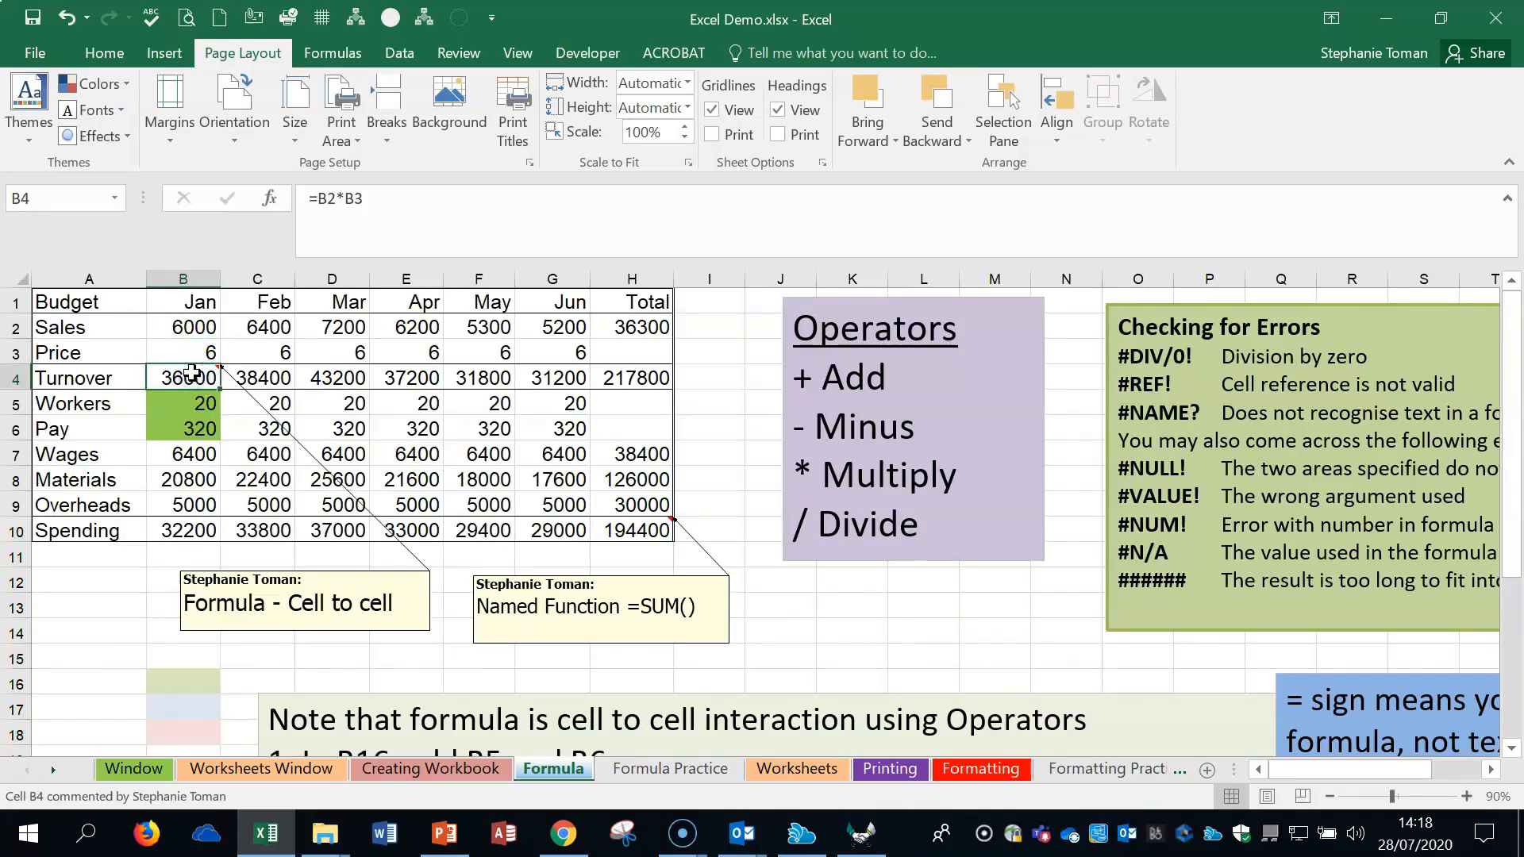
double_click(188, 378)
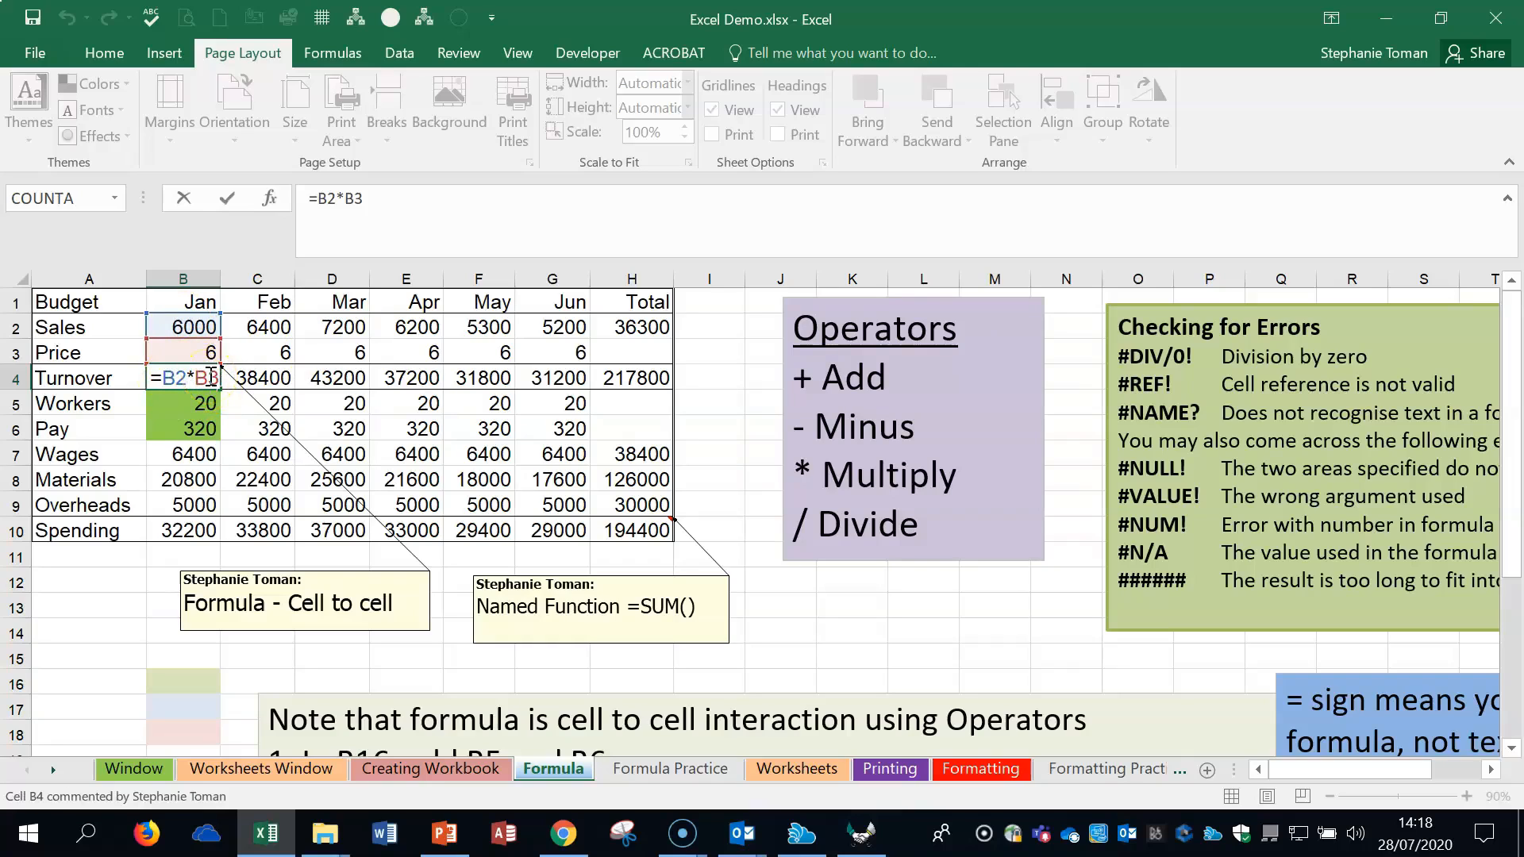
key(Return)
Step: Fill January's turnover formula from B4 across the Turnover row to H4
click(198, 378)
drag(220, 387, 658, 394)
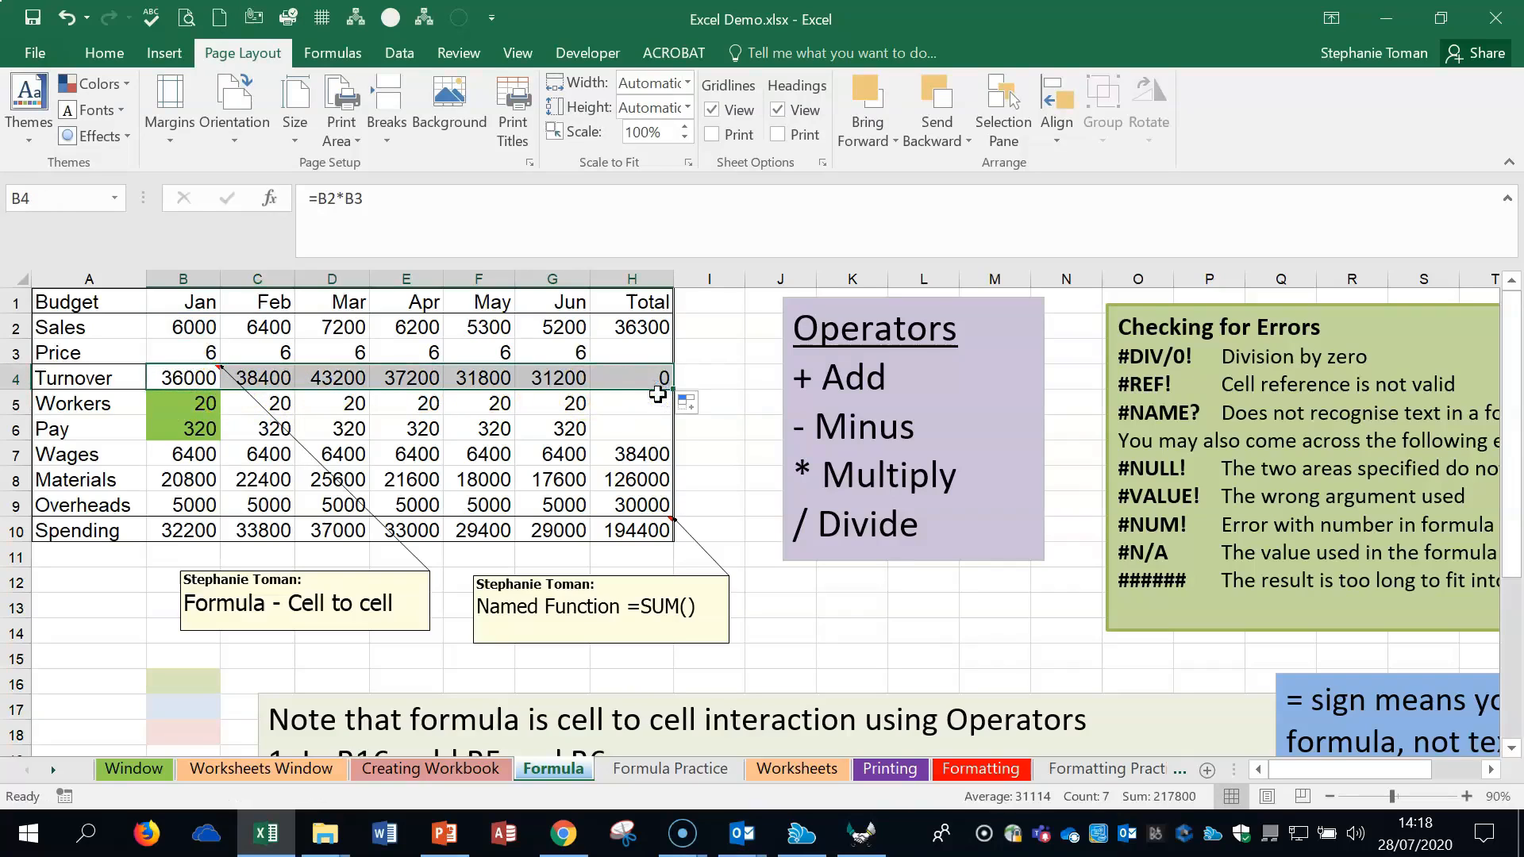
Step: Clear B4 and rebuild January's turnover by multiplying sales by price with the formula =B2*B3
click(171, 378)
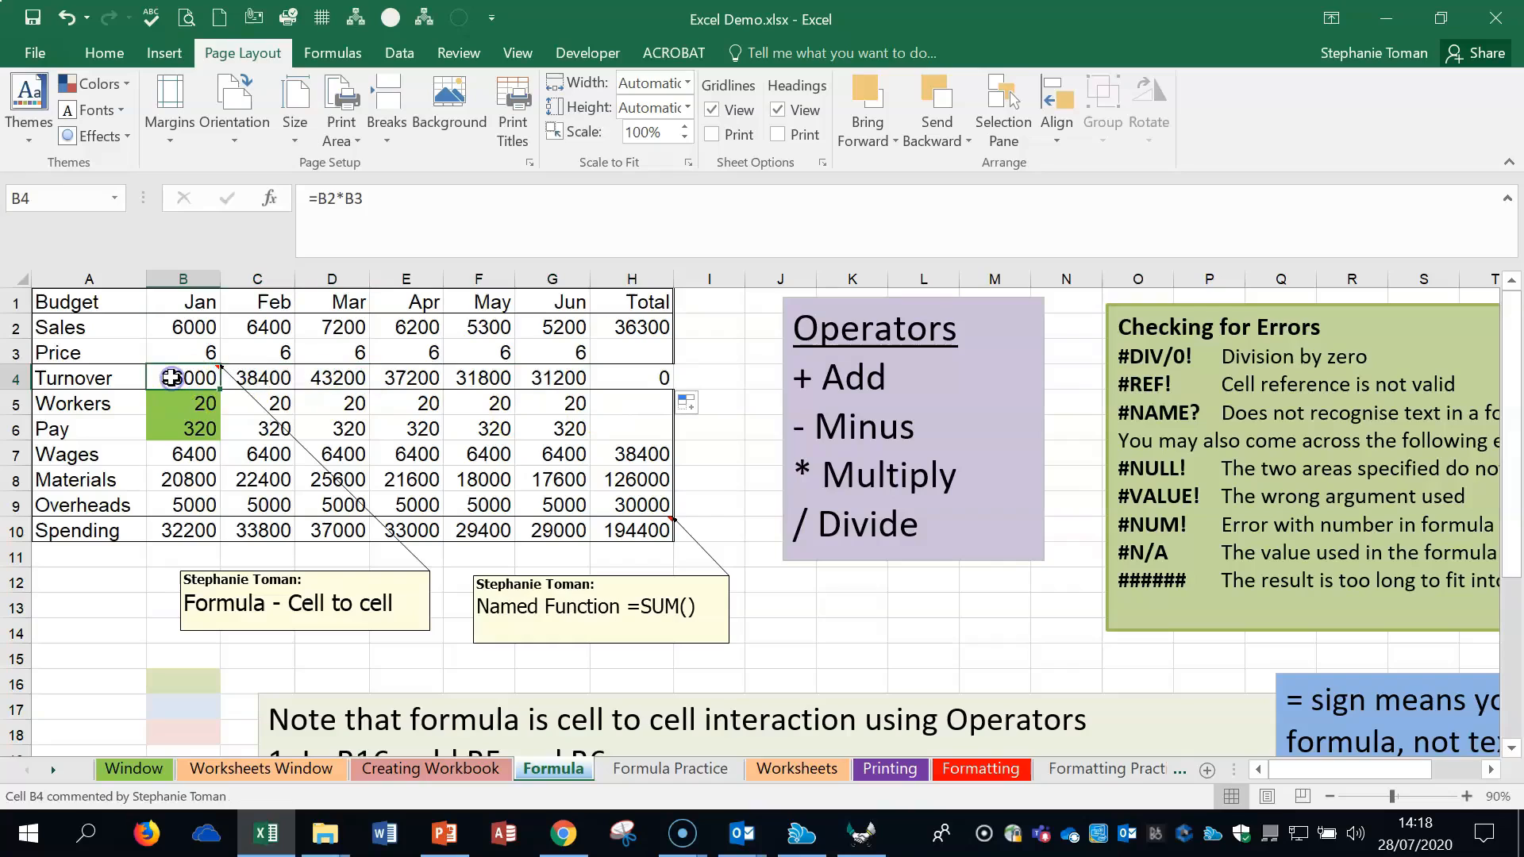
key(Delete)
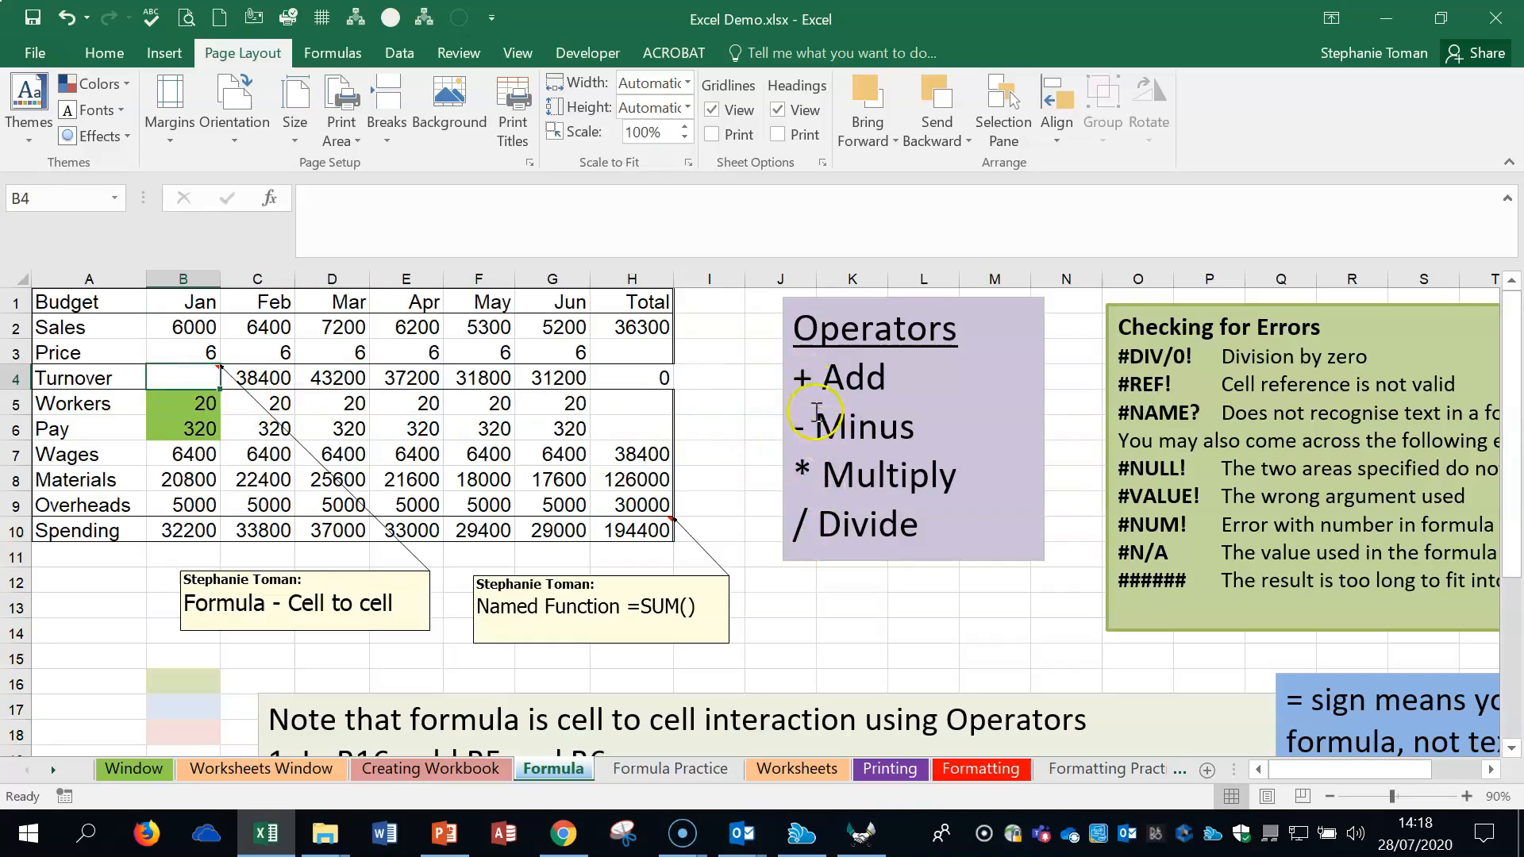
click(181, 376)
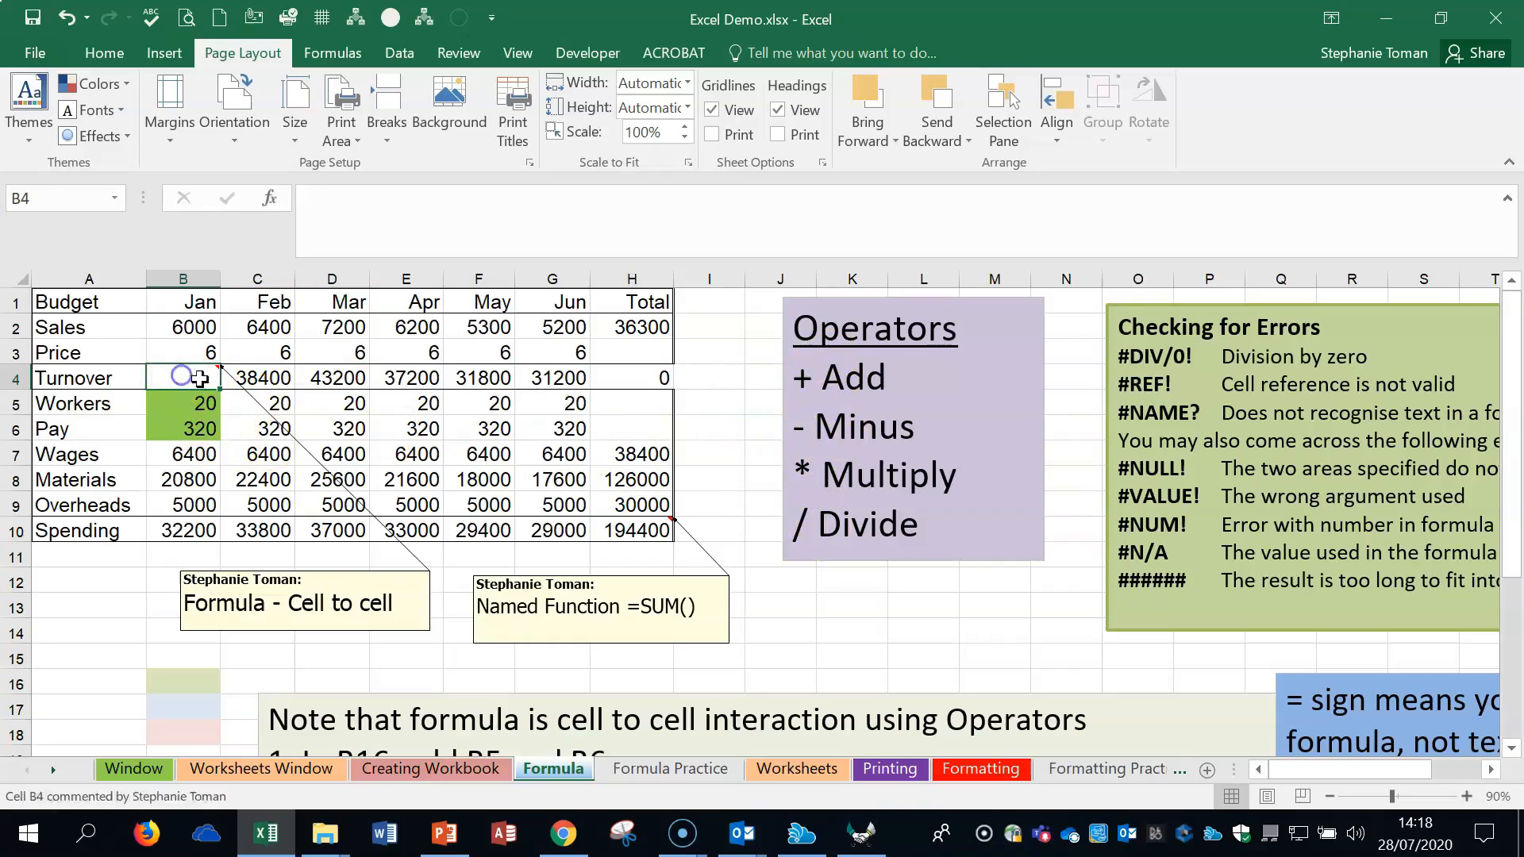
text(=)
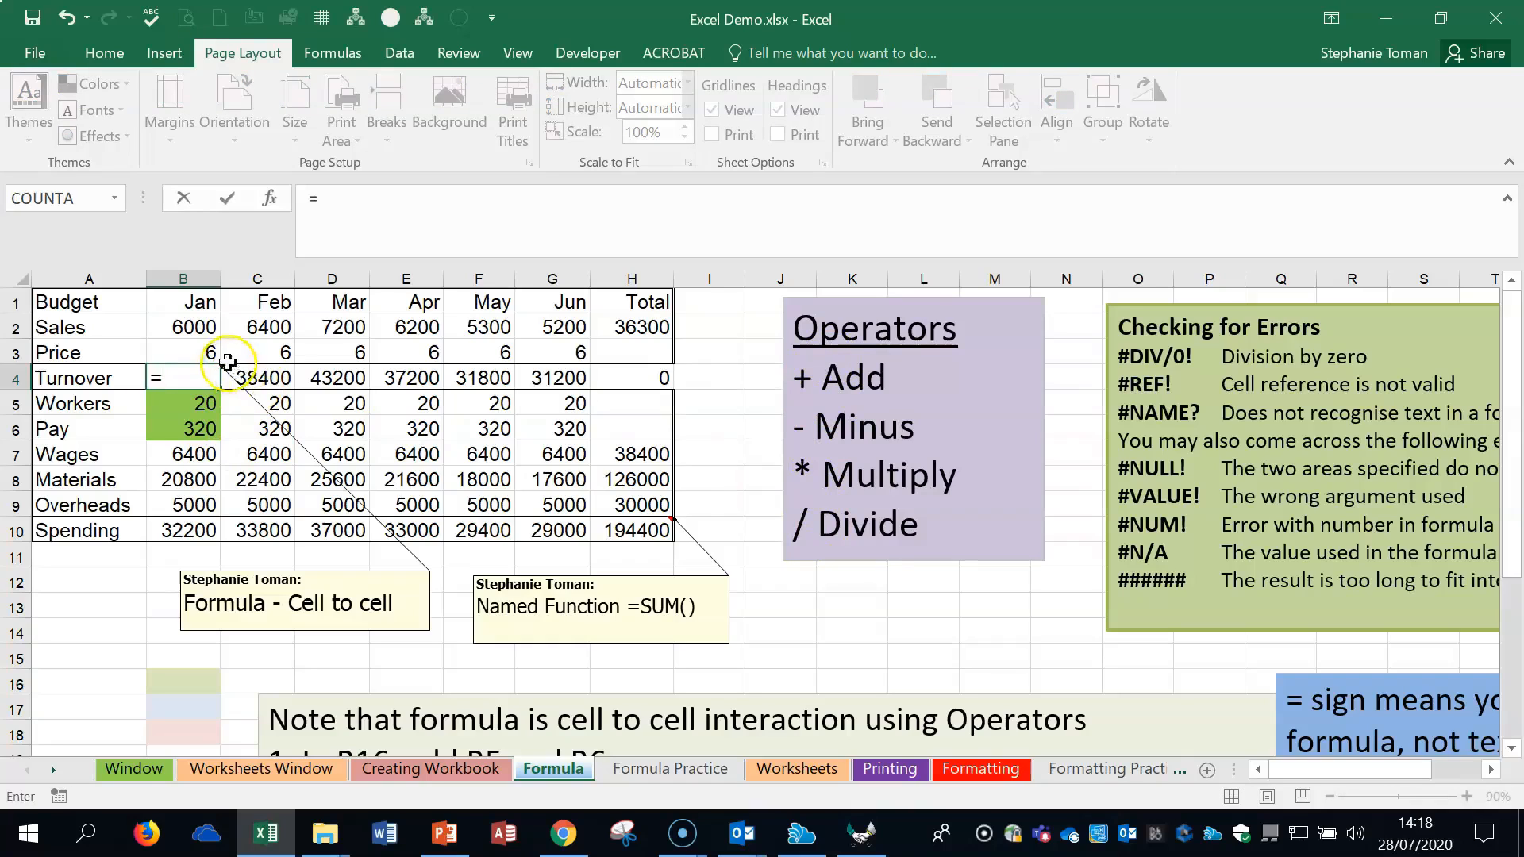
click(196, 337)
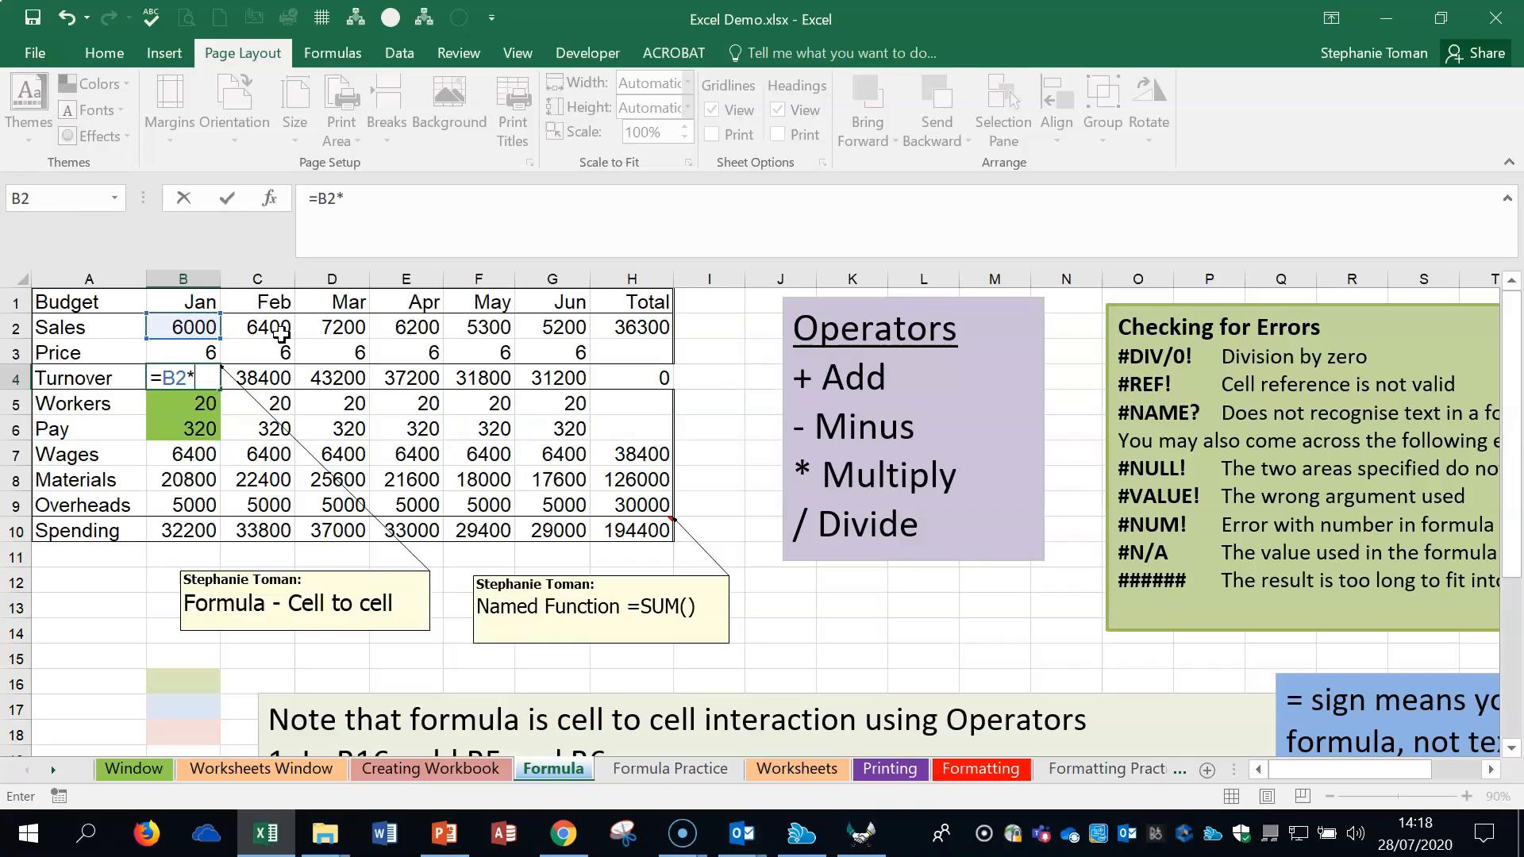
click(176, 348)
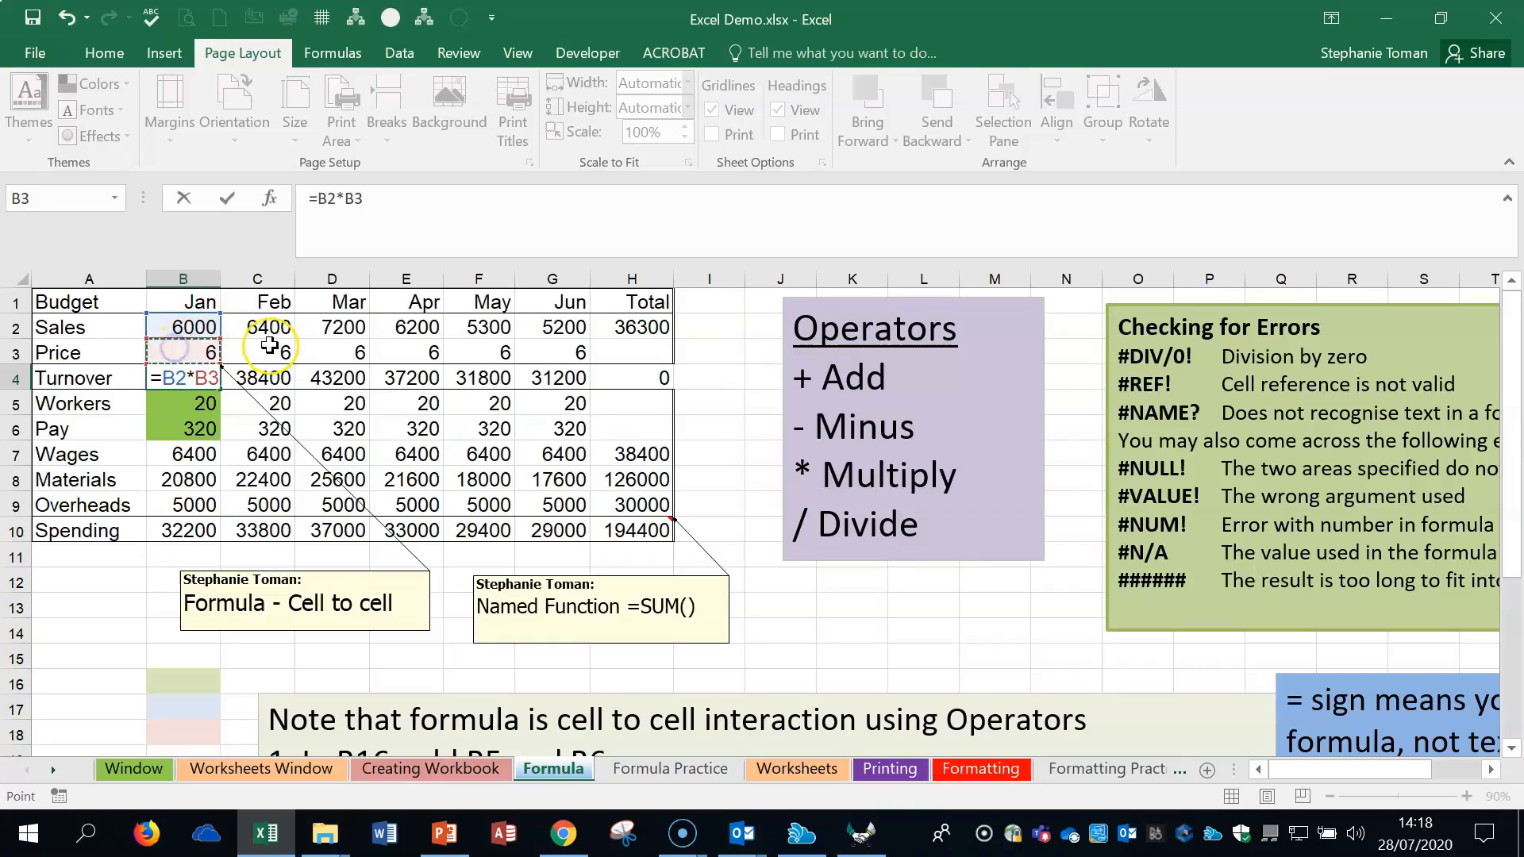
key(Return)
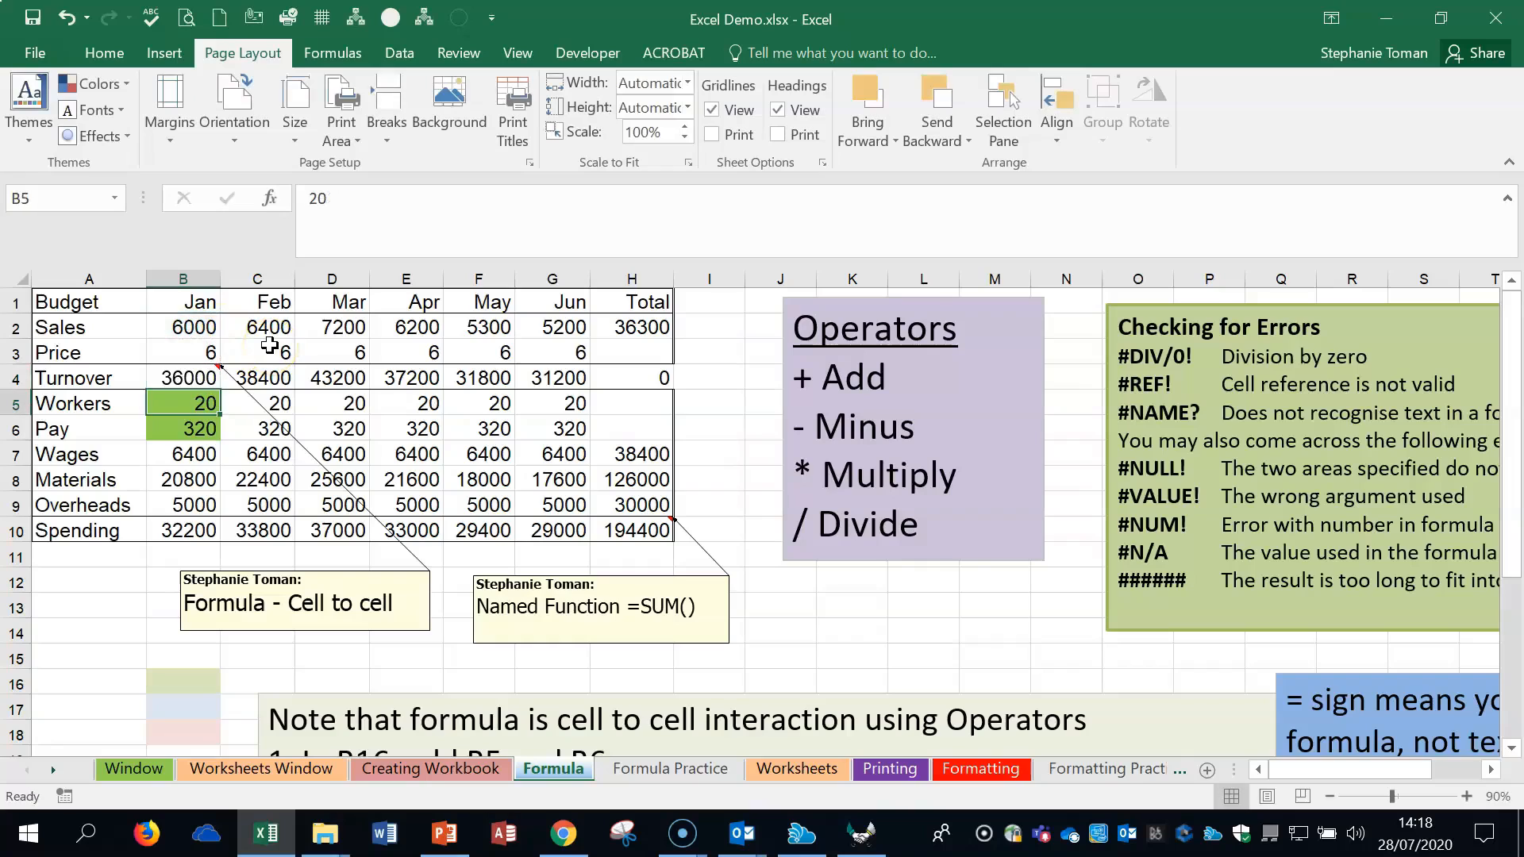
Step: Clear the February to June turnover cells C4:G4 and fill the B4 formula across through H4
click(193, 377)
drag(238, 378, 575, 379)
key(Delete)
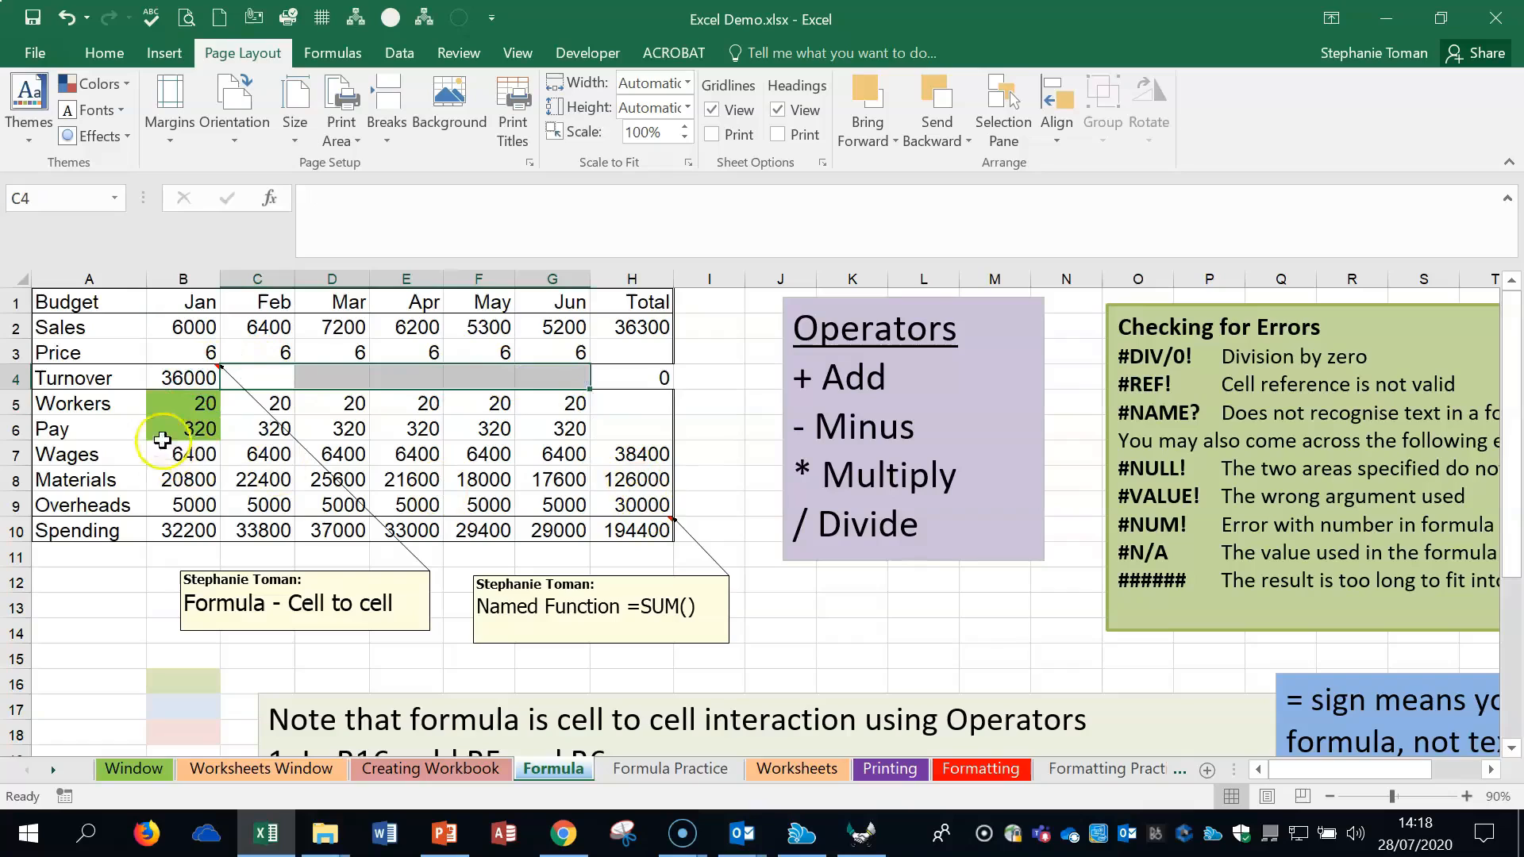
click(208, 377)
drag(221, 388, 682, 384)
Step: Try a price of 6 in the Total column's cell H3 and clear it again
click(662, 351)
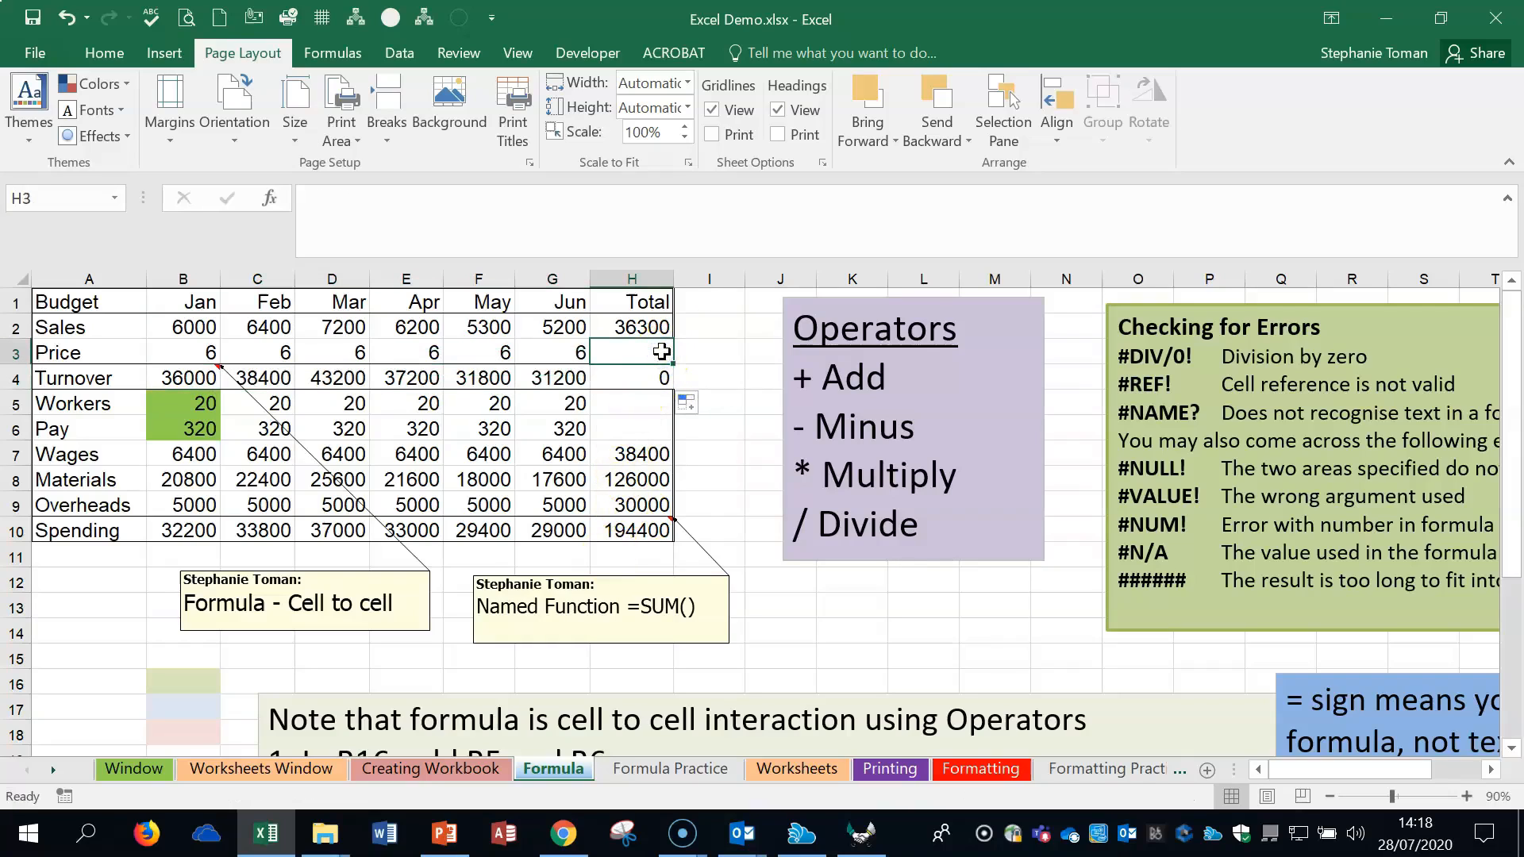
text(6)
key(Return)
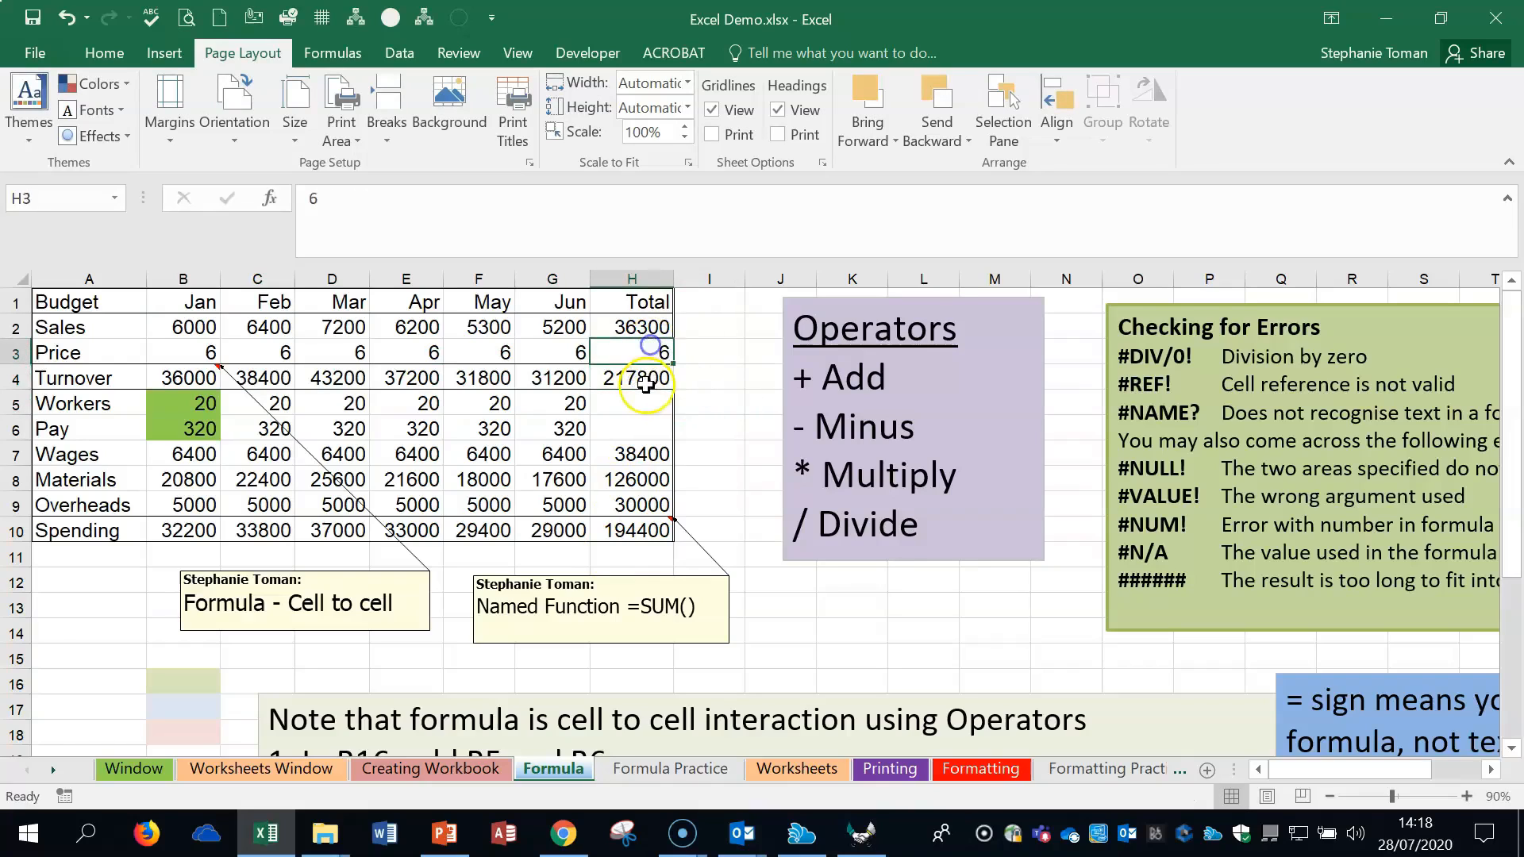
click(649, 350)
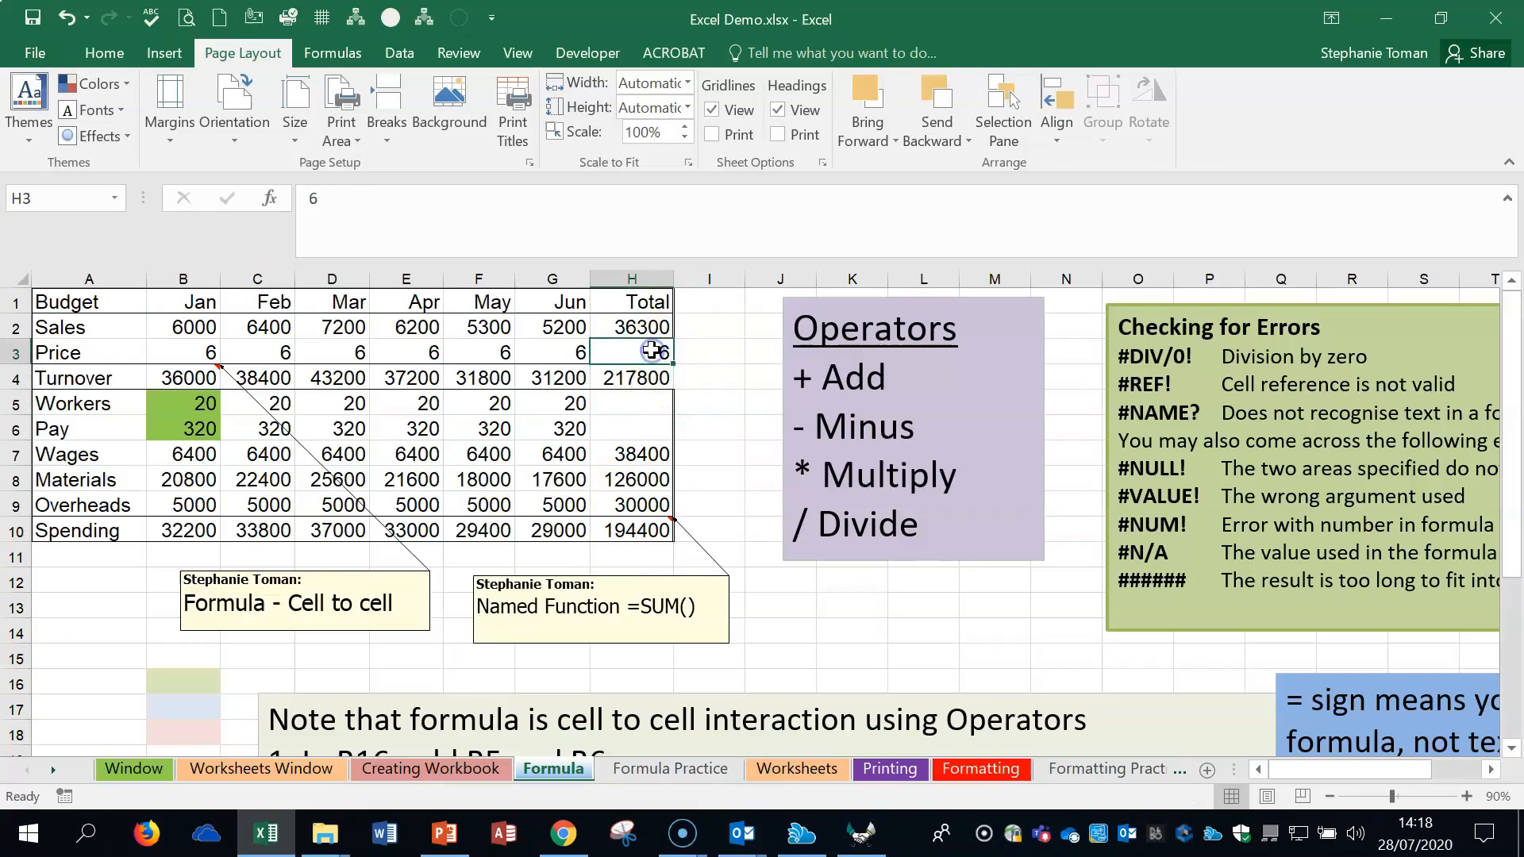
key(Delete)
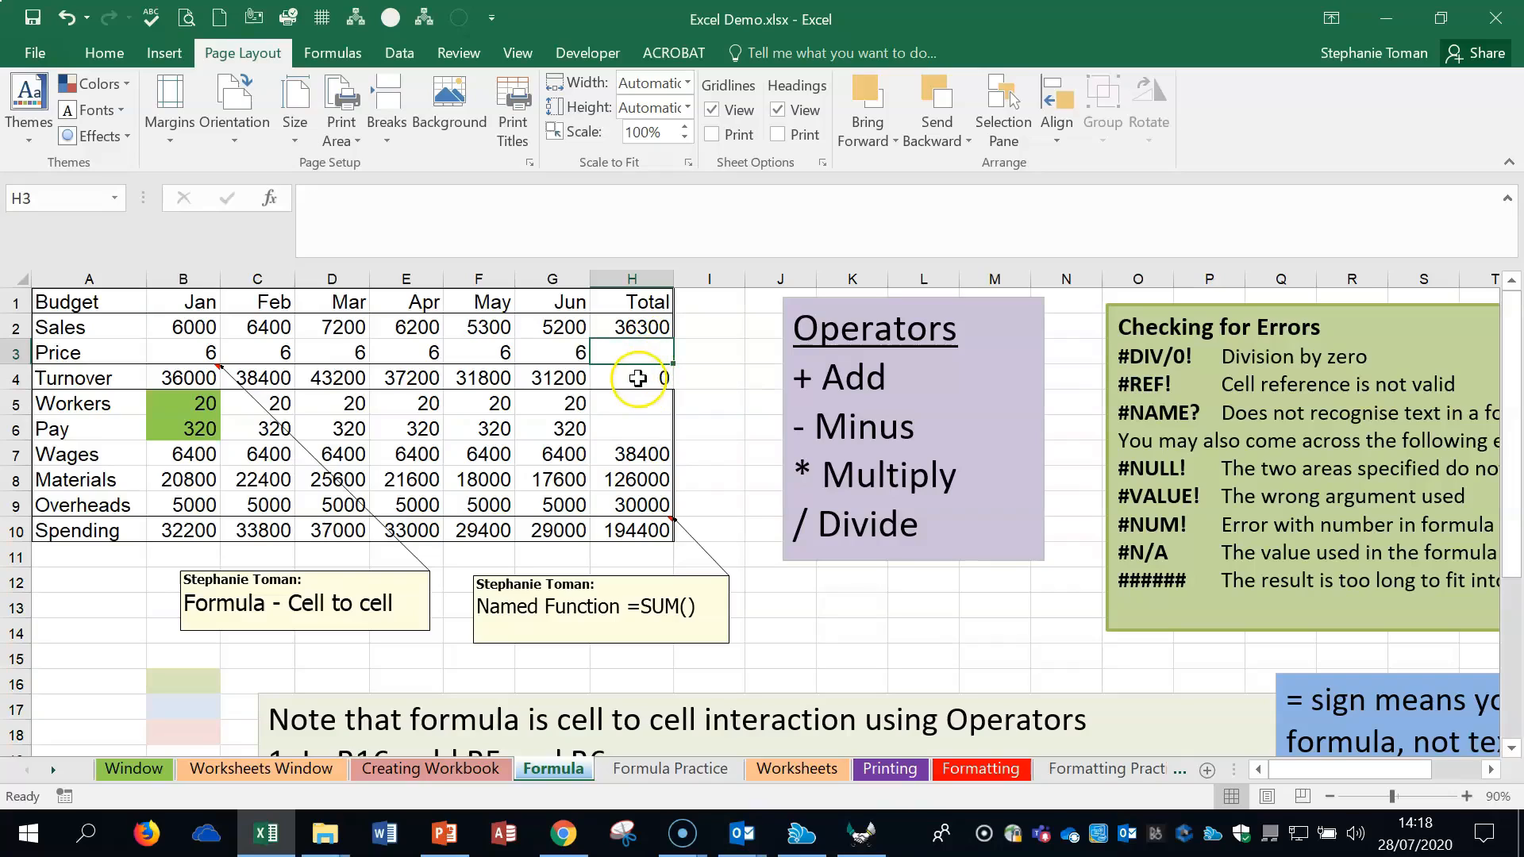
Step: Check which cells the Total turnover formula in H4 references and enter 6 as the price in H3
double_click(638, 377)
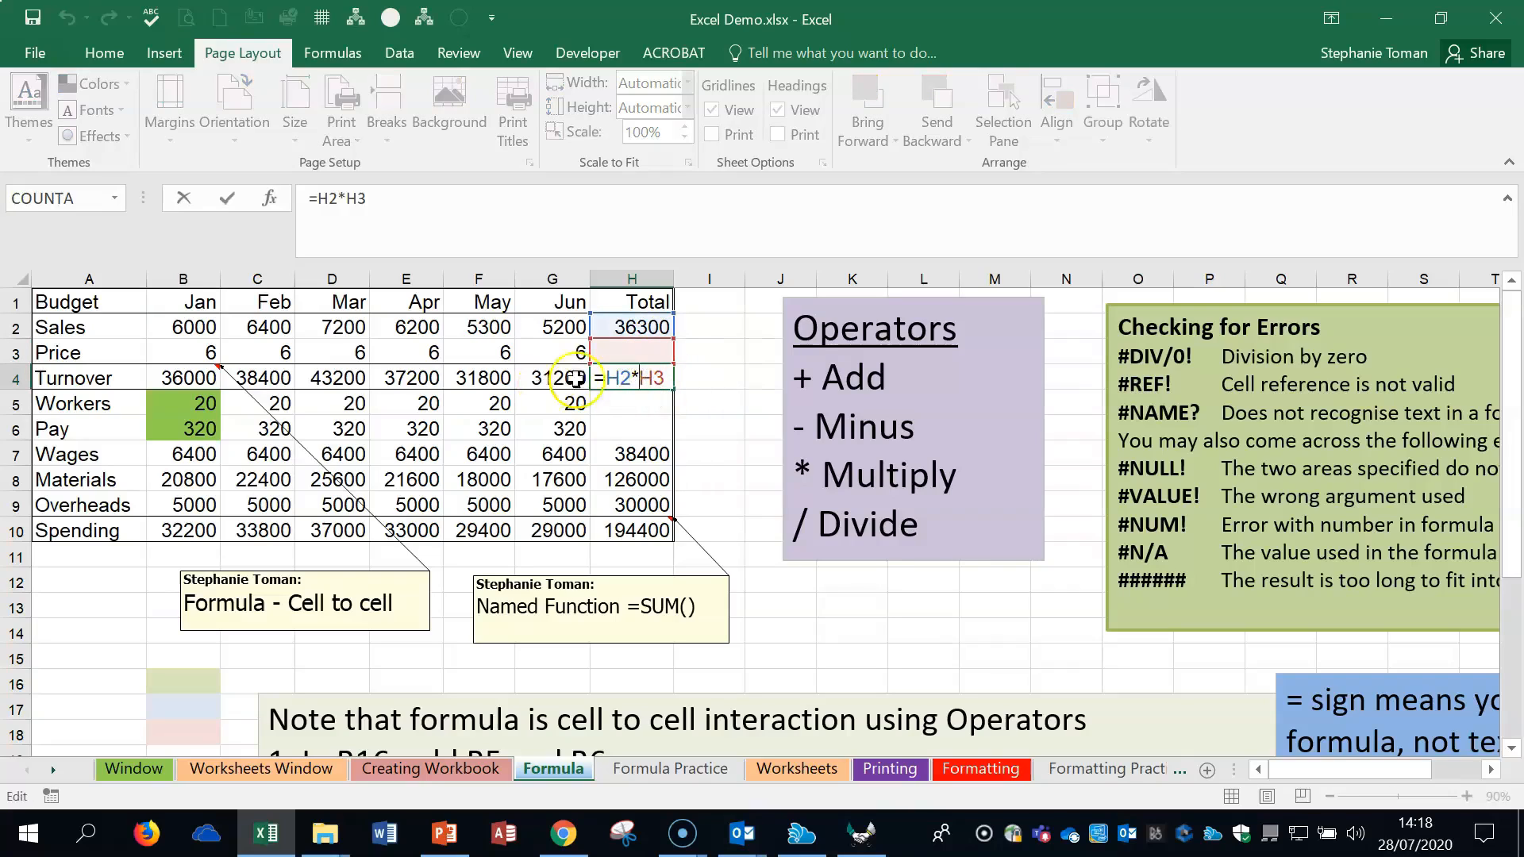
key(Escape)
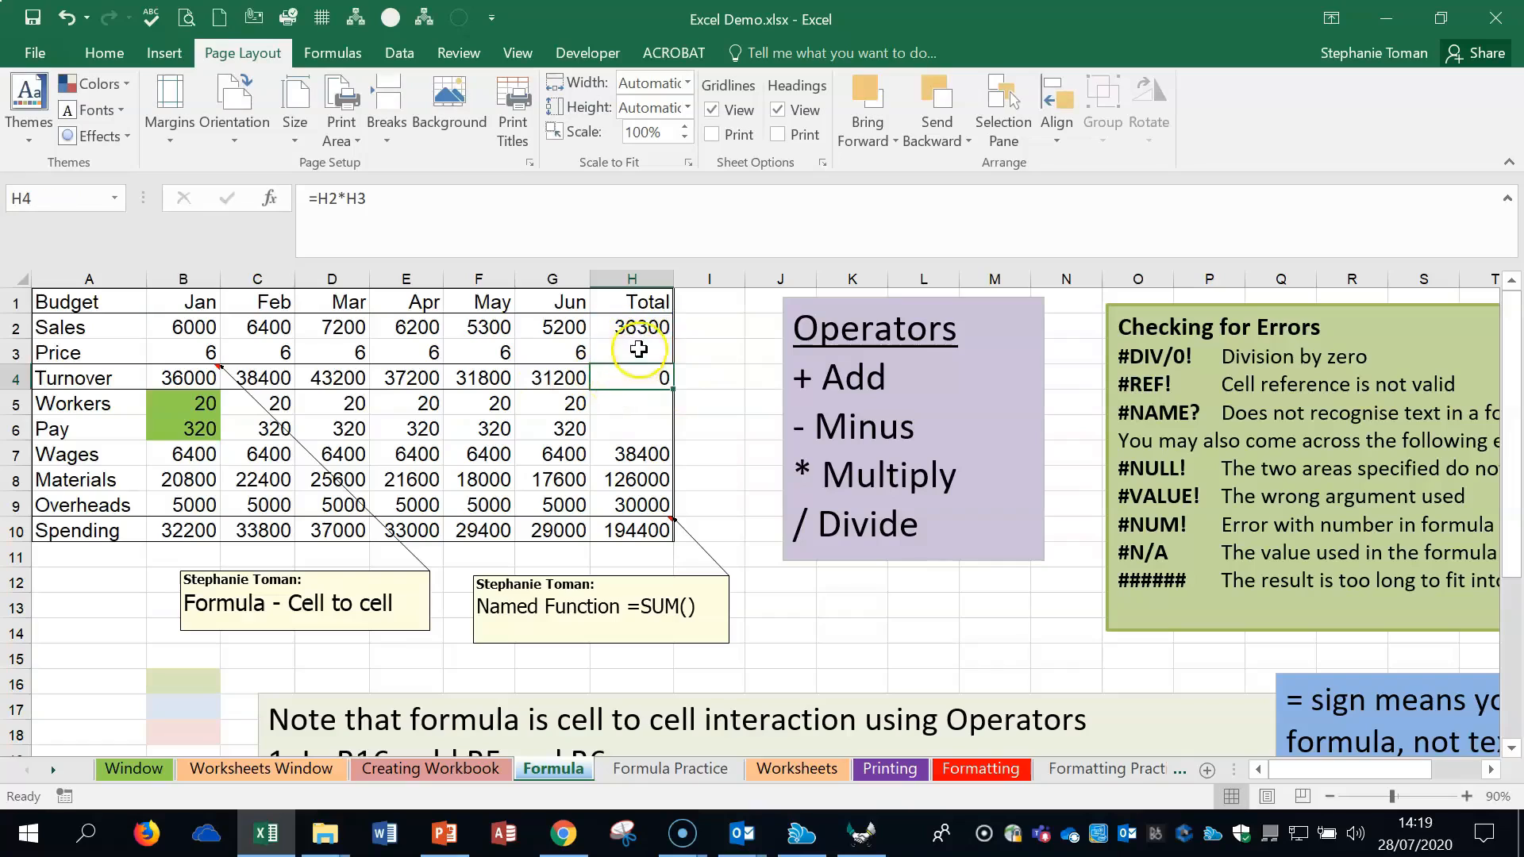
click(640, 347)
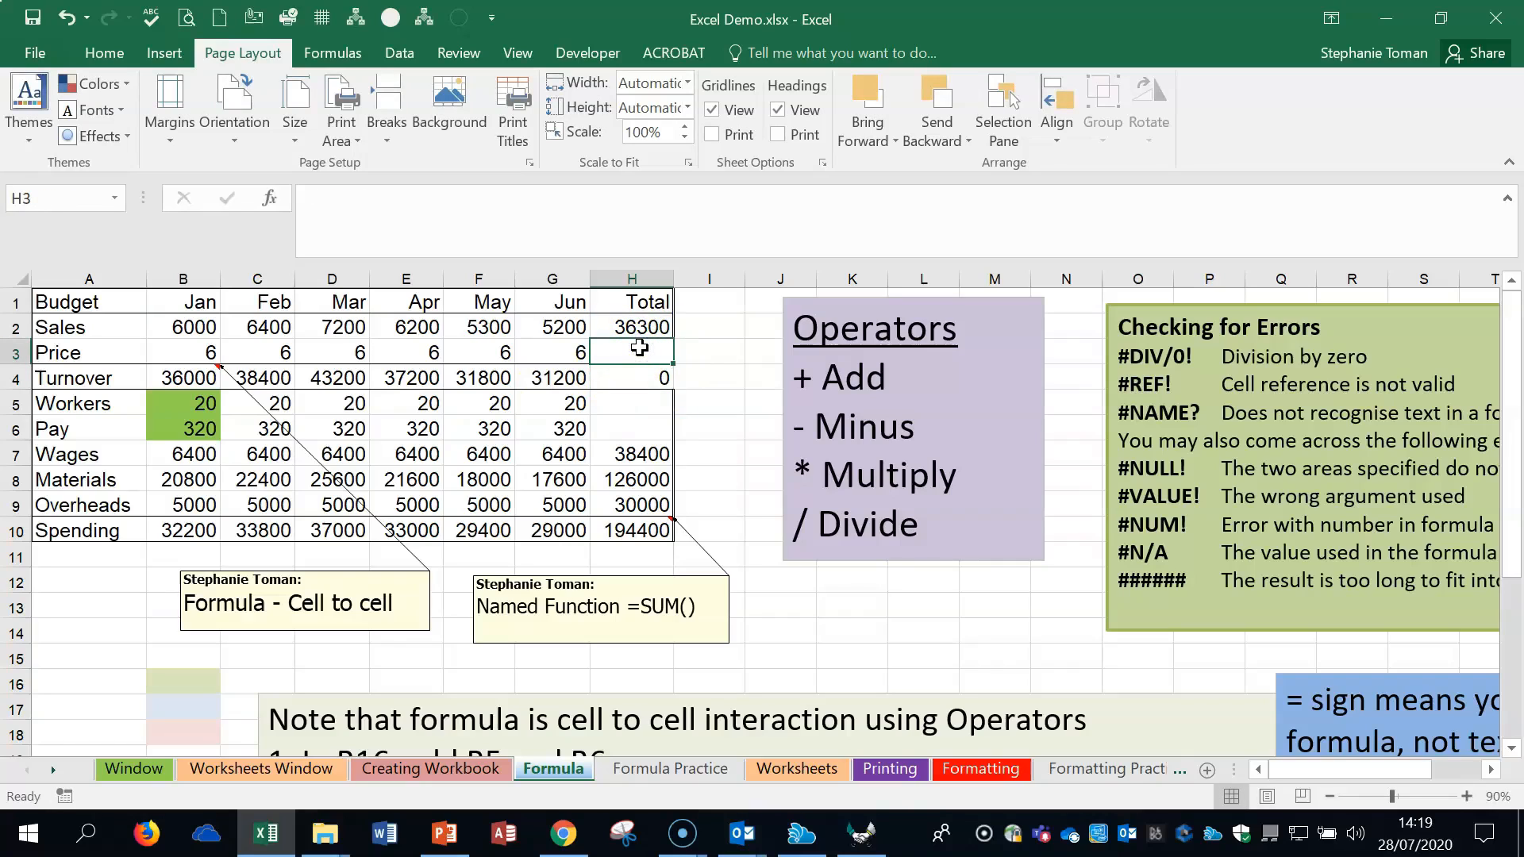
text(6)
click(699, 352)
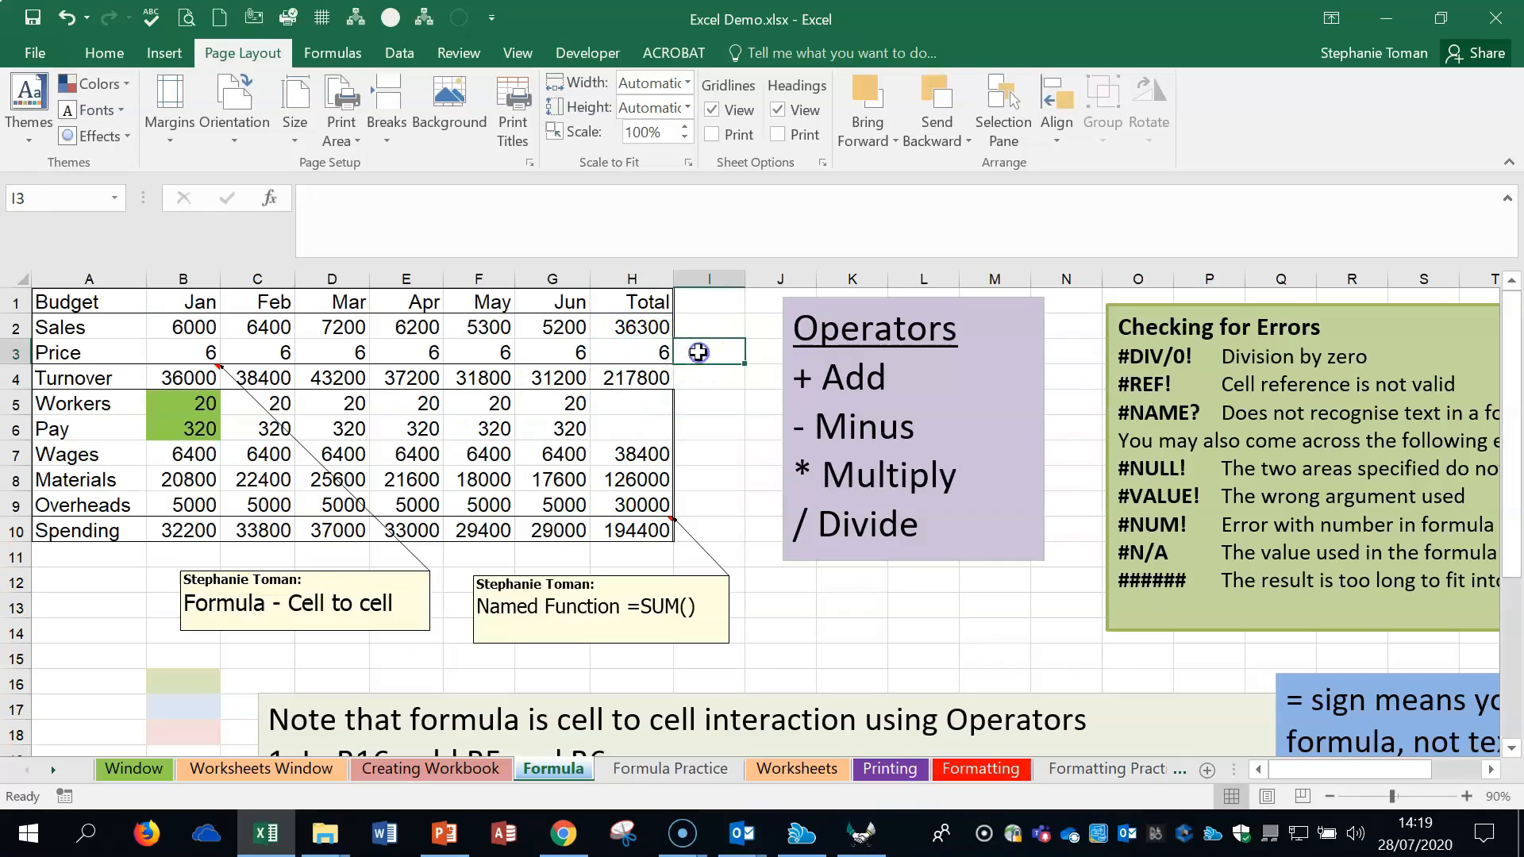
Step: Review the cell references in January's turnover formula in B4, leaving it without edits
click(163, 403)
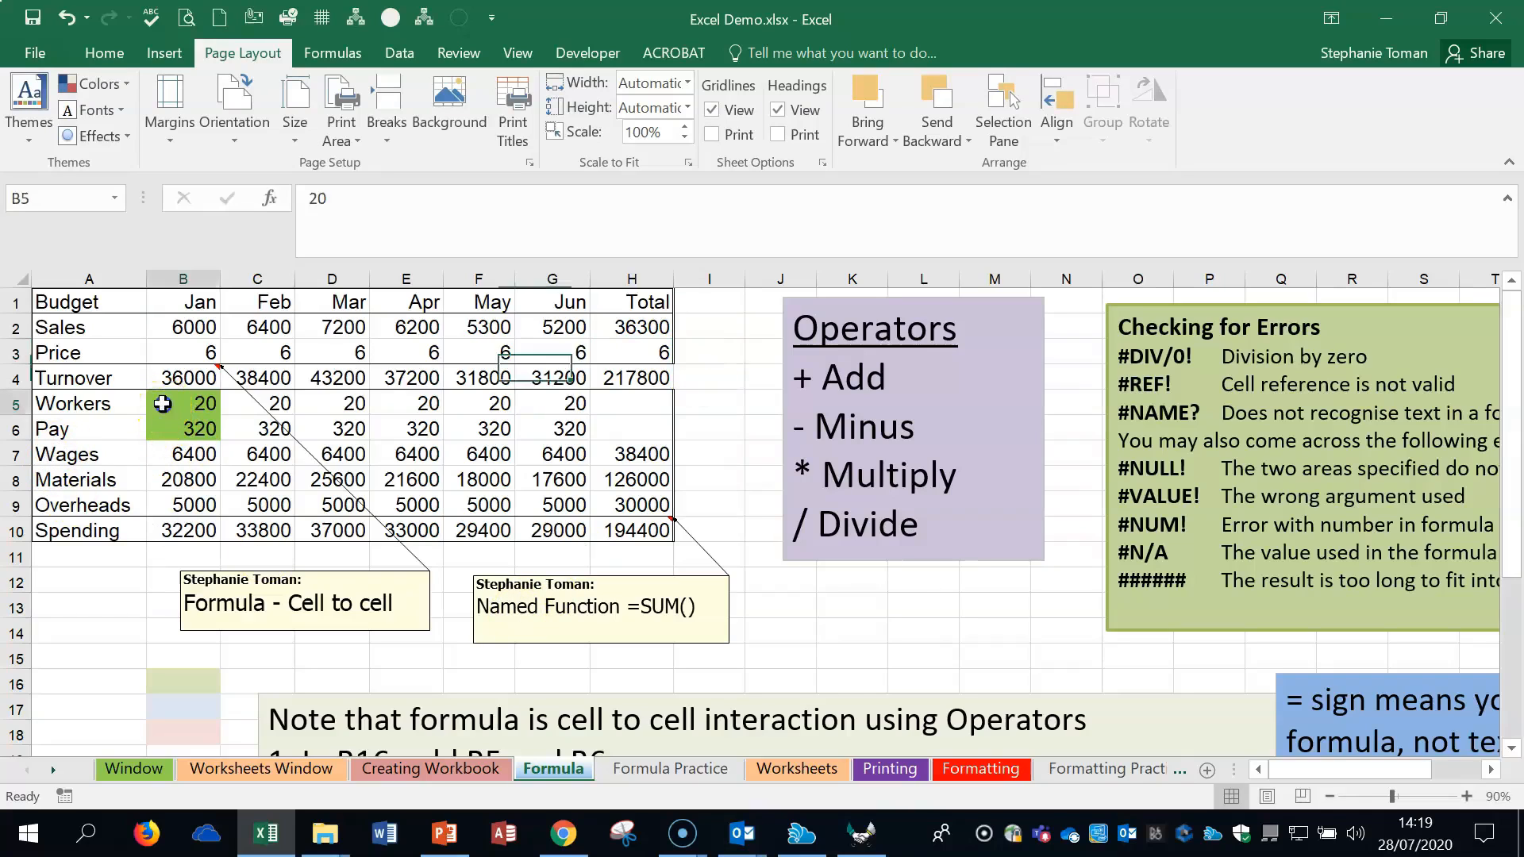
click(189, 373)
double_click(189, 373)
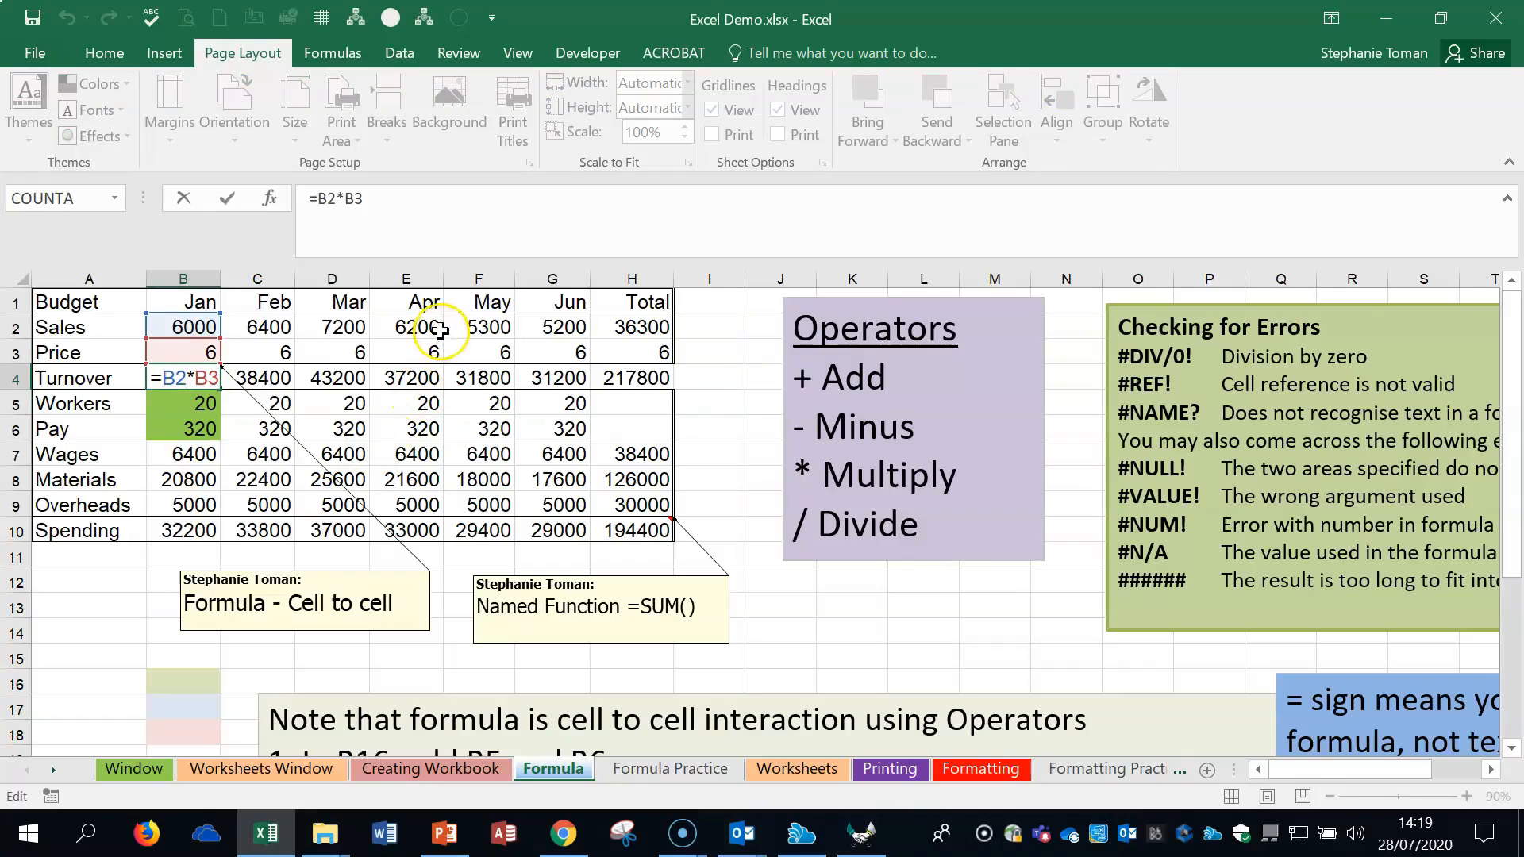
key(Escape)
Step: Enter =SUM(B2:B10) in cell A15 to add up the January column
click(848, 629)
scroll(848, 629, down, 2)
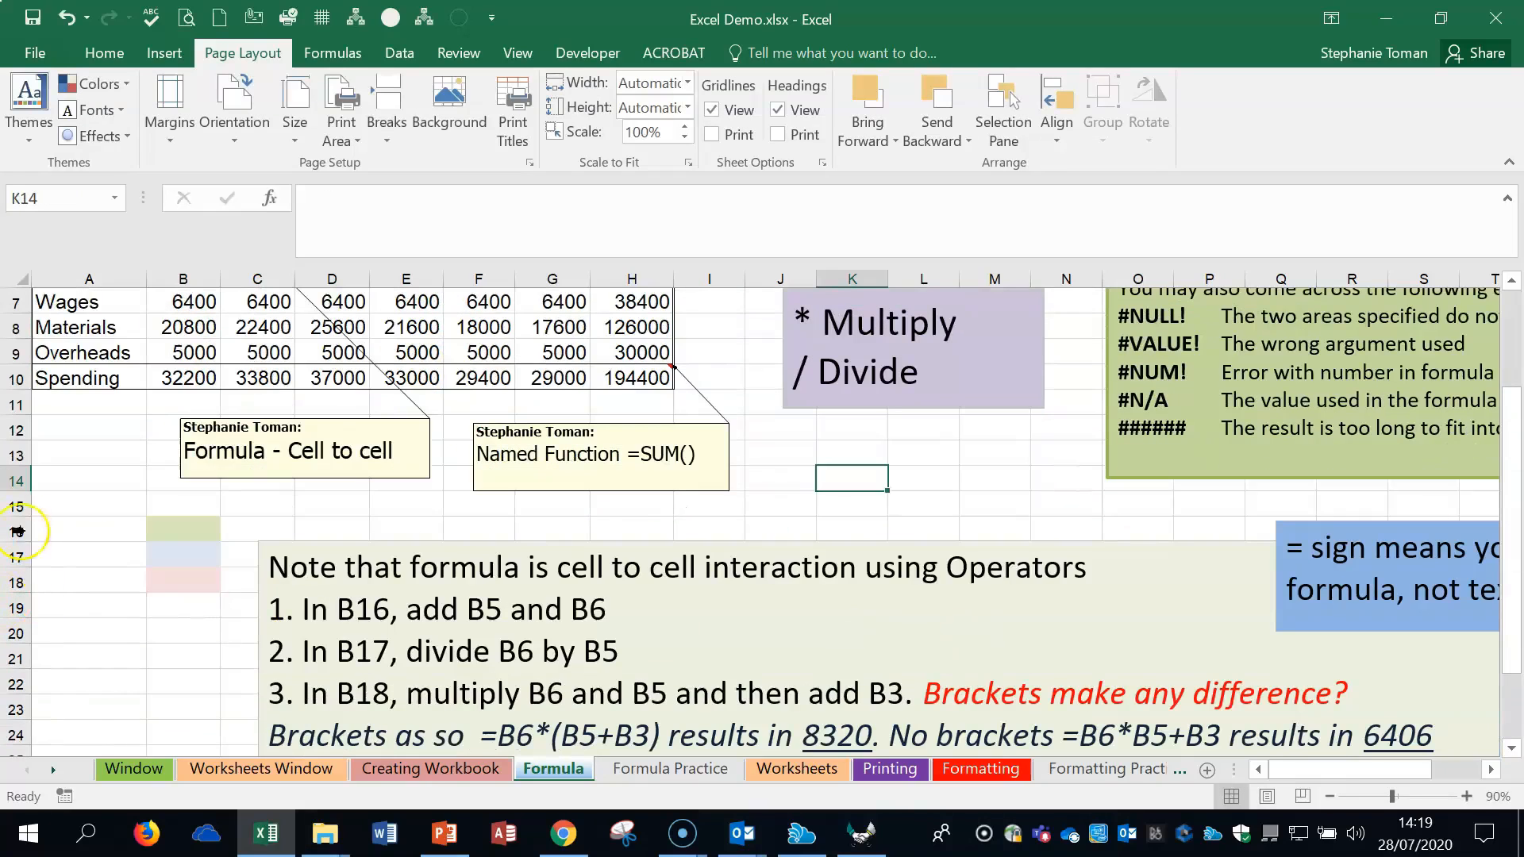
click(61, 506)
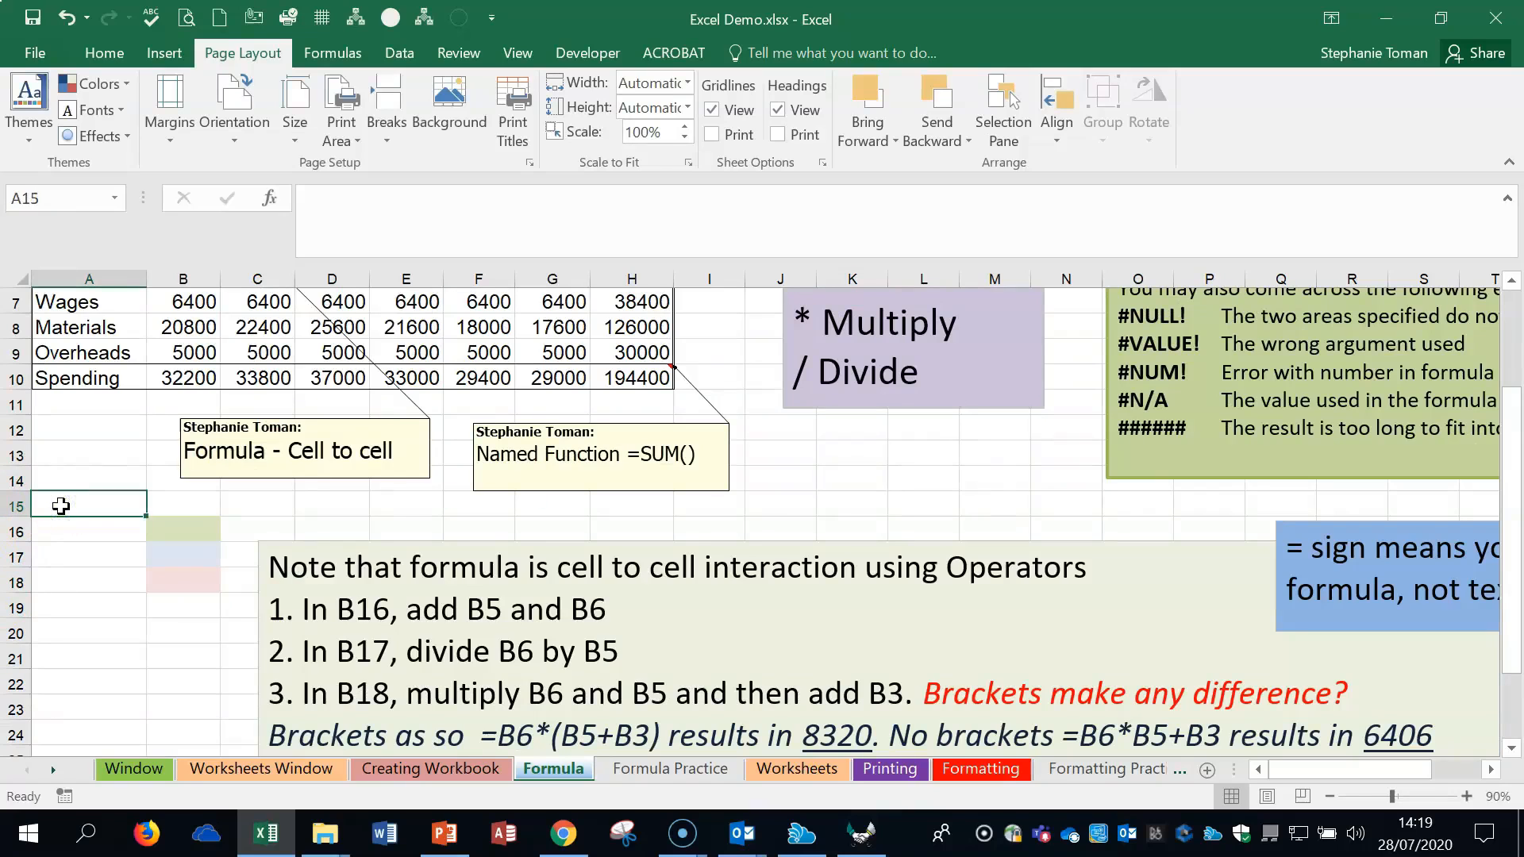
text(=sum)
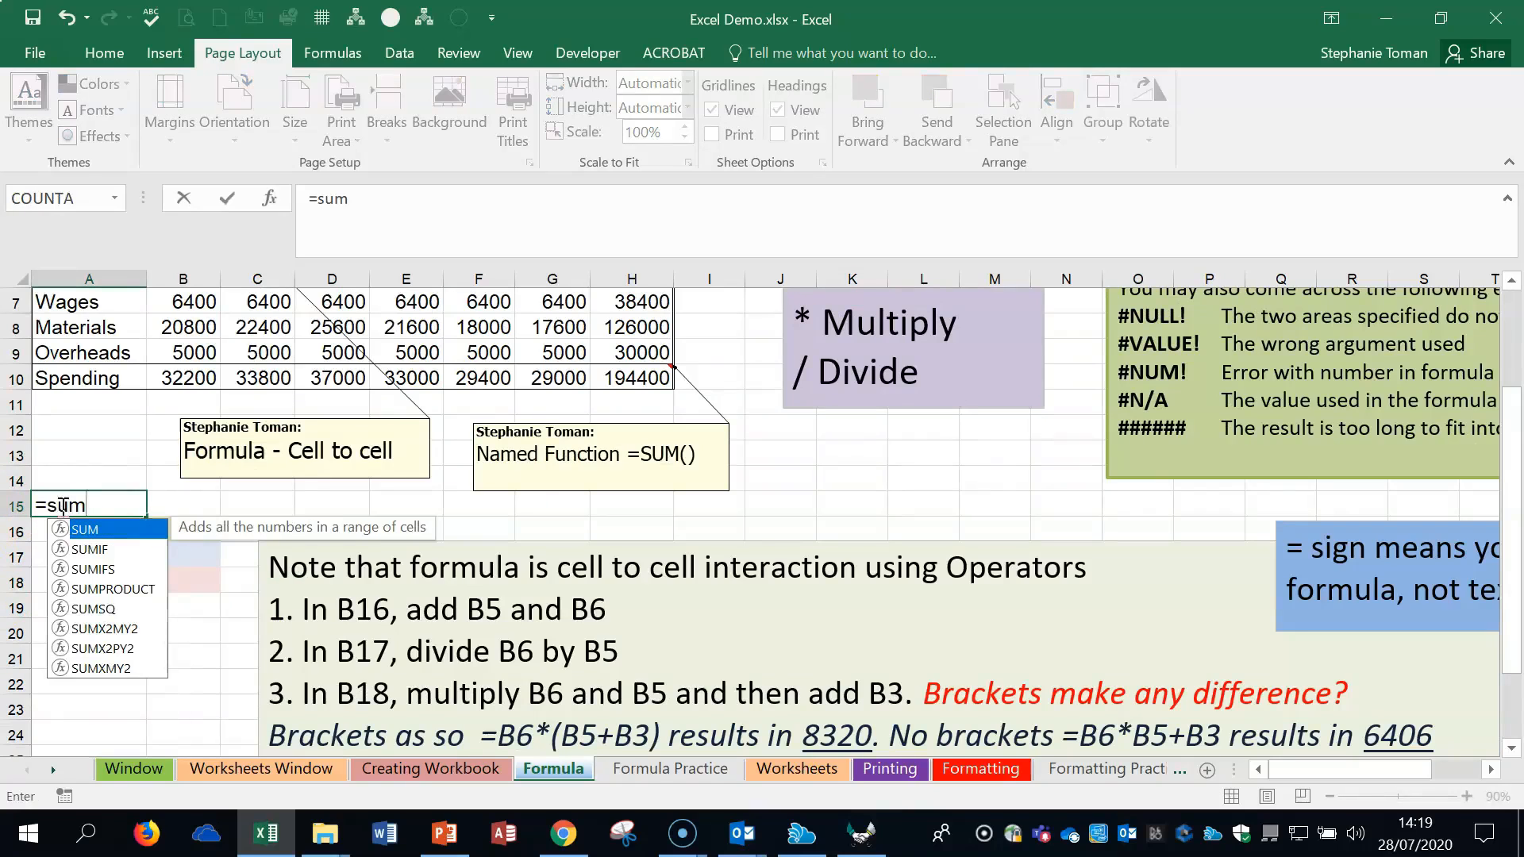
double_click(91, 530)
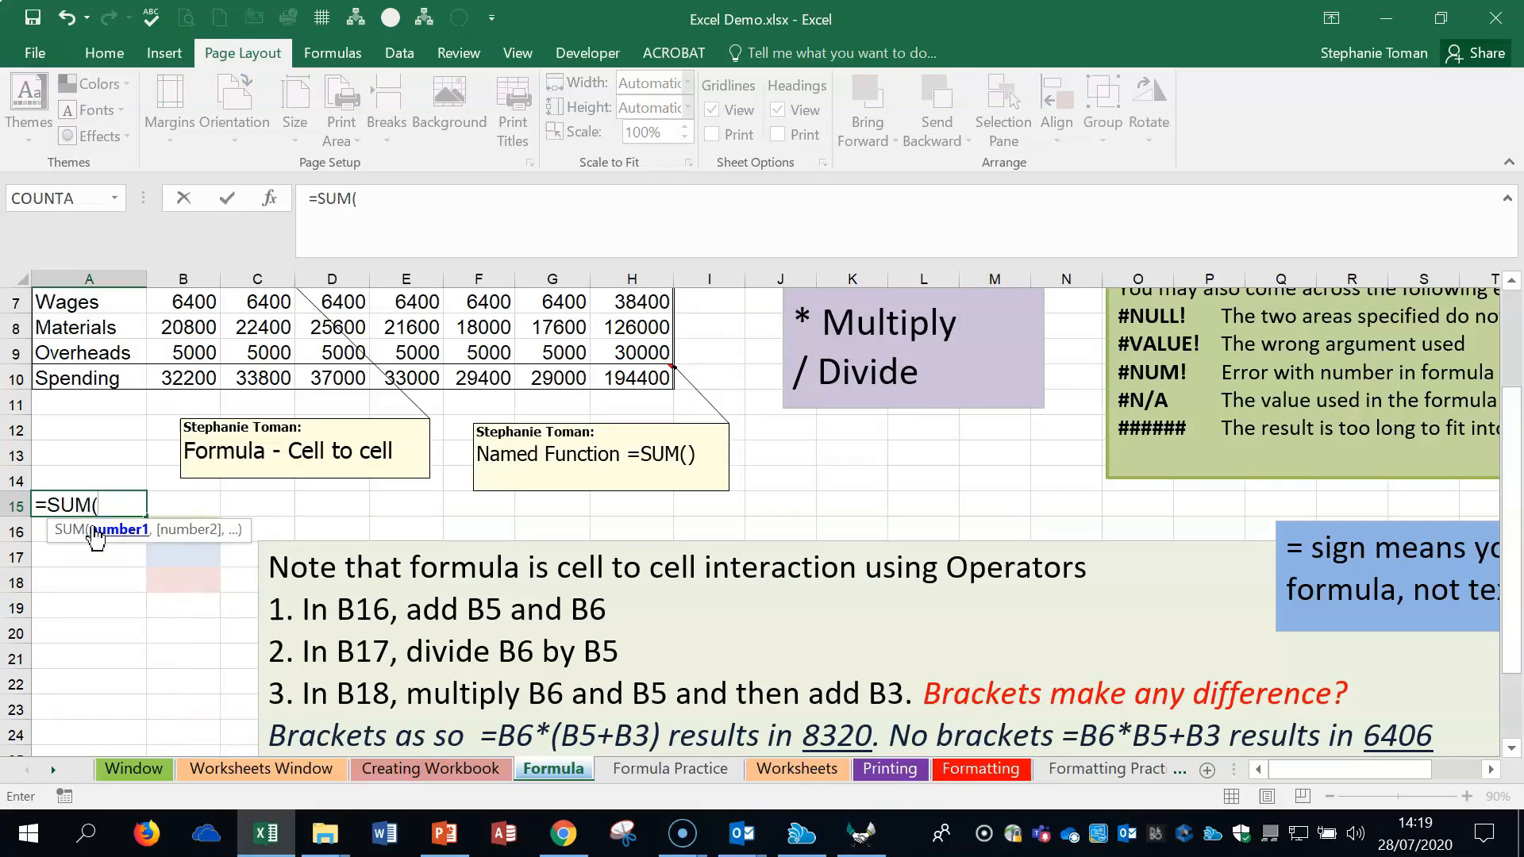
scroll(169, 326, up, 2)
drag(176, 321, 179, 518)
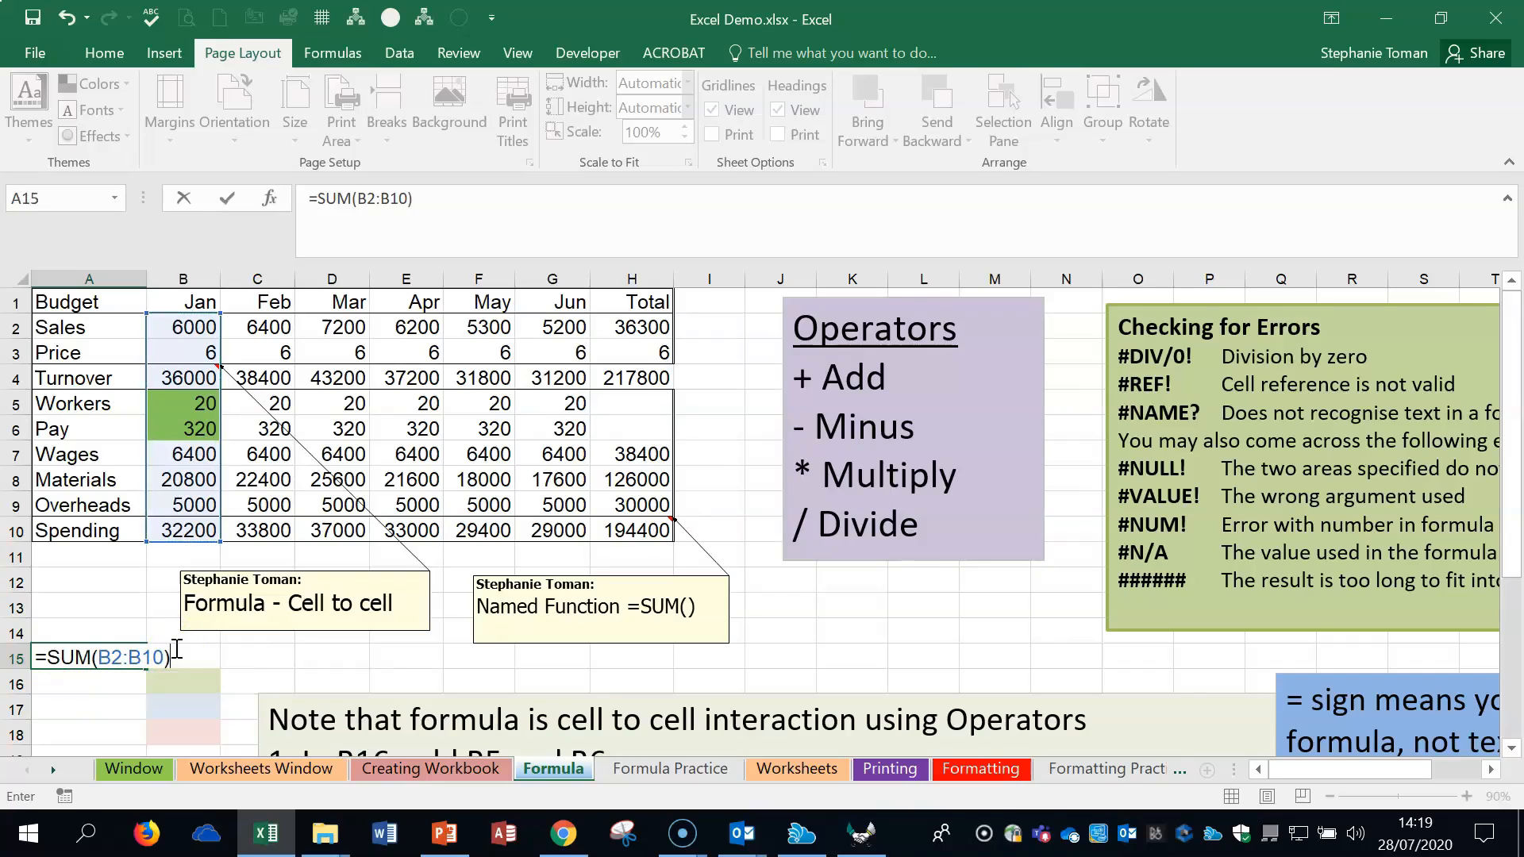
key(Return)
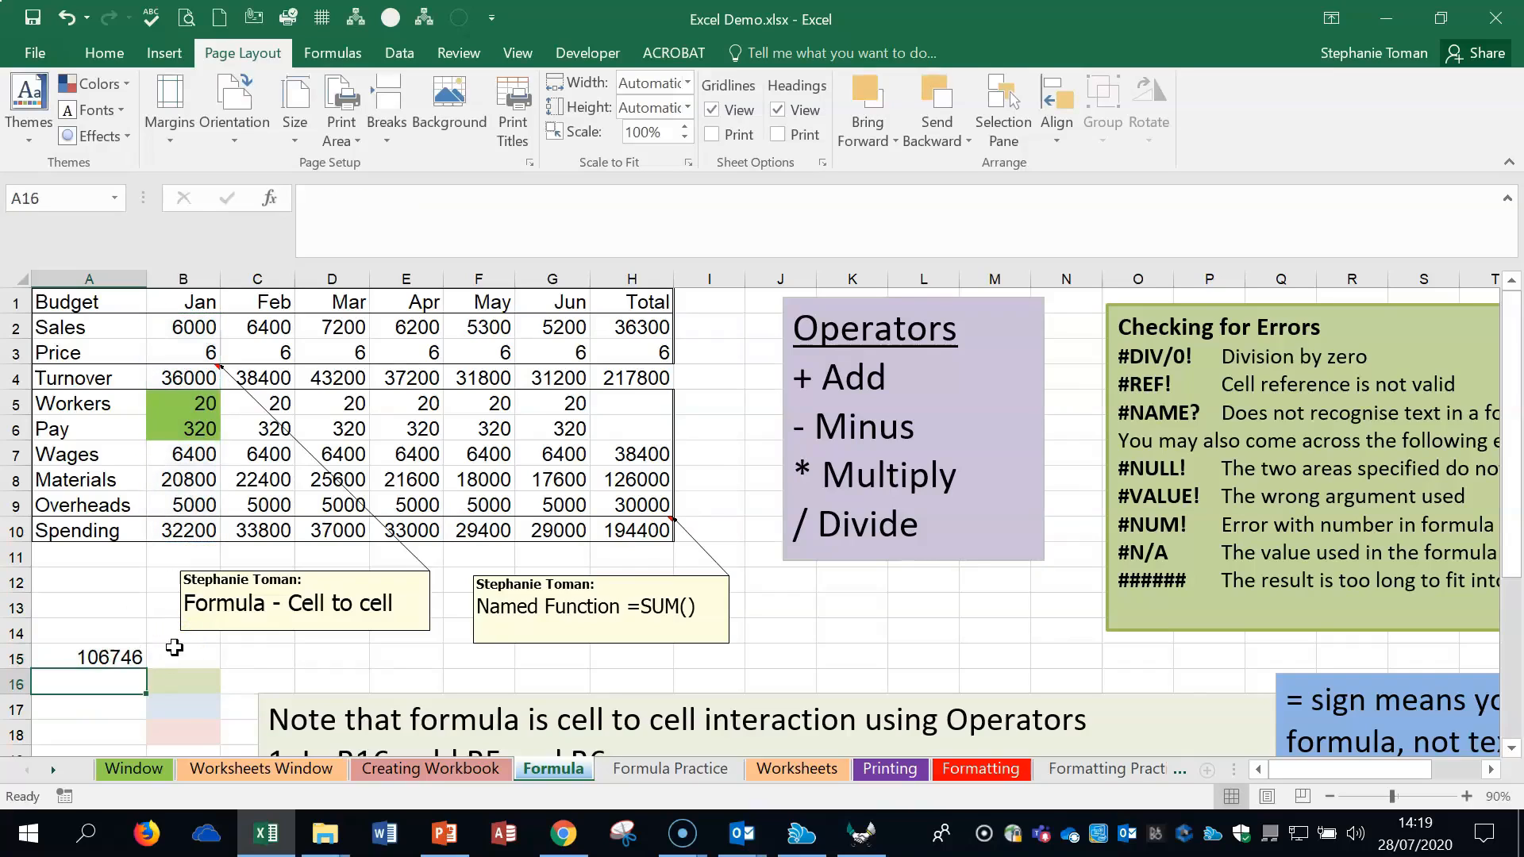
Step: Try replacing the SUM formula in A15 with a cell-by-cell addition beginning =B2+B3+B4+B5
click(107, 660)
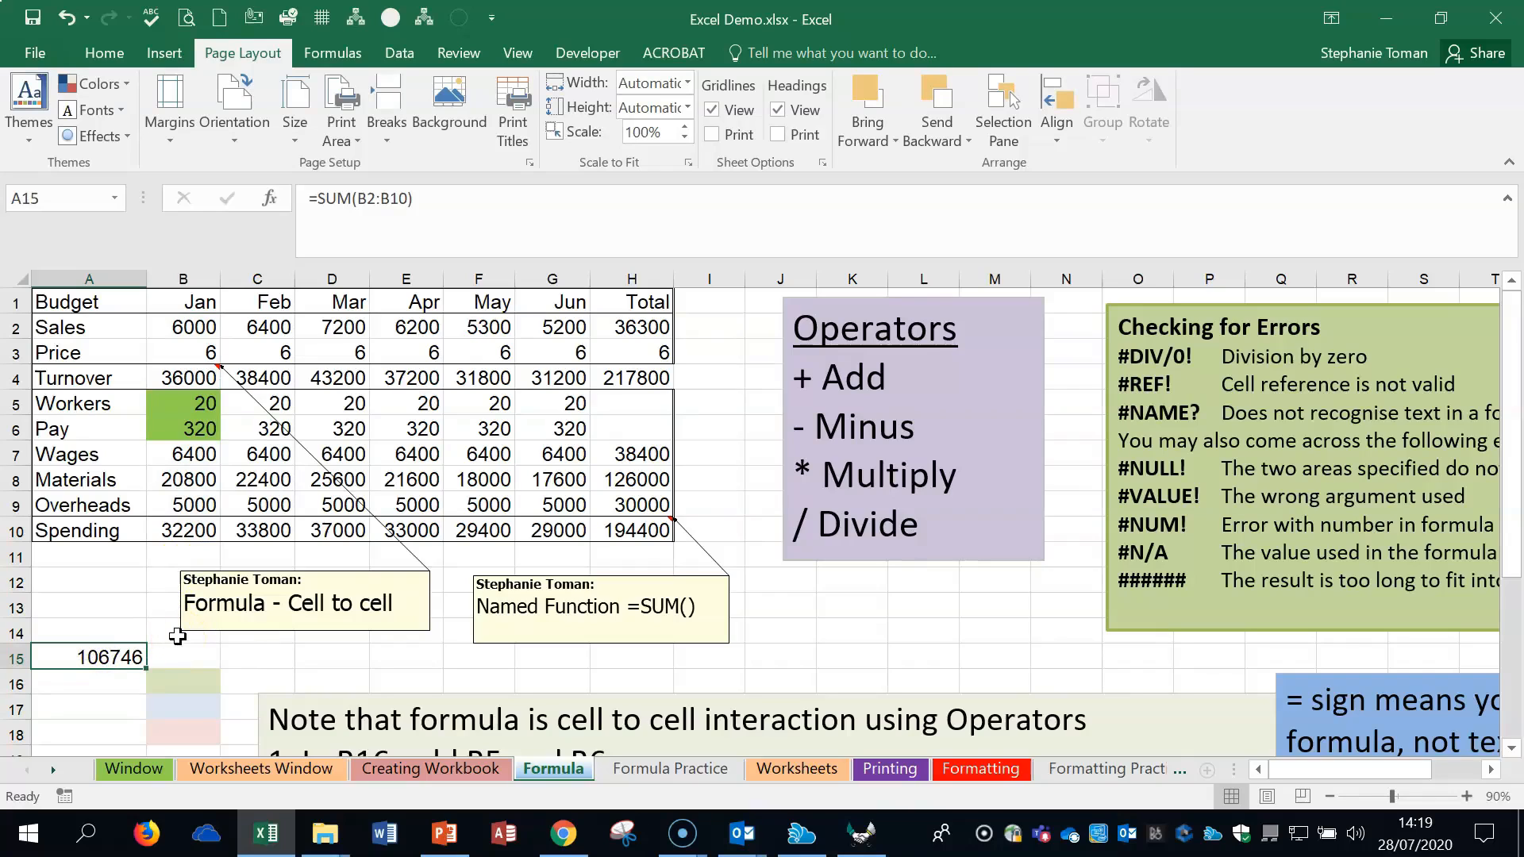
text(=)
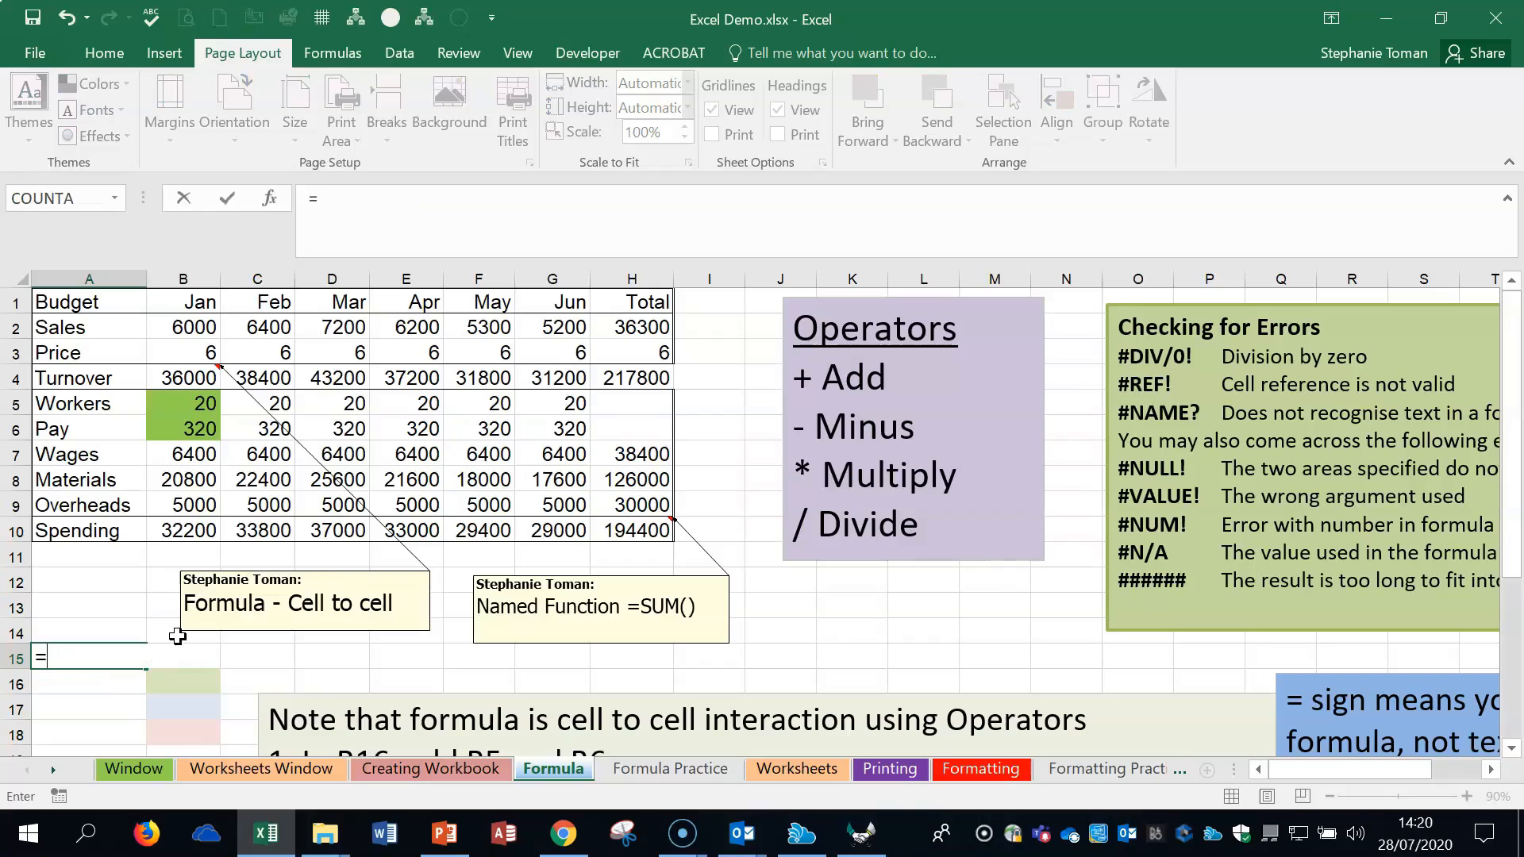
click(196, 329)
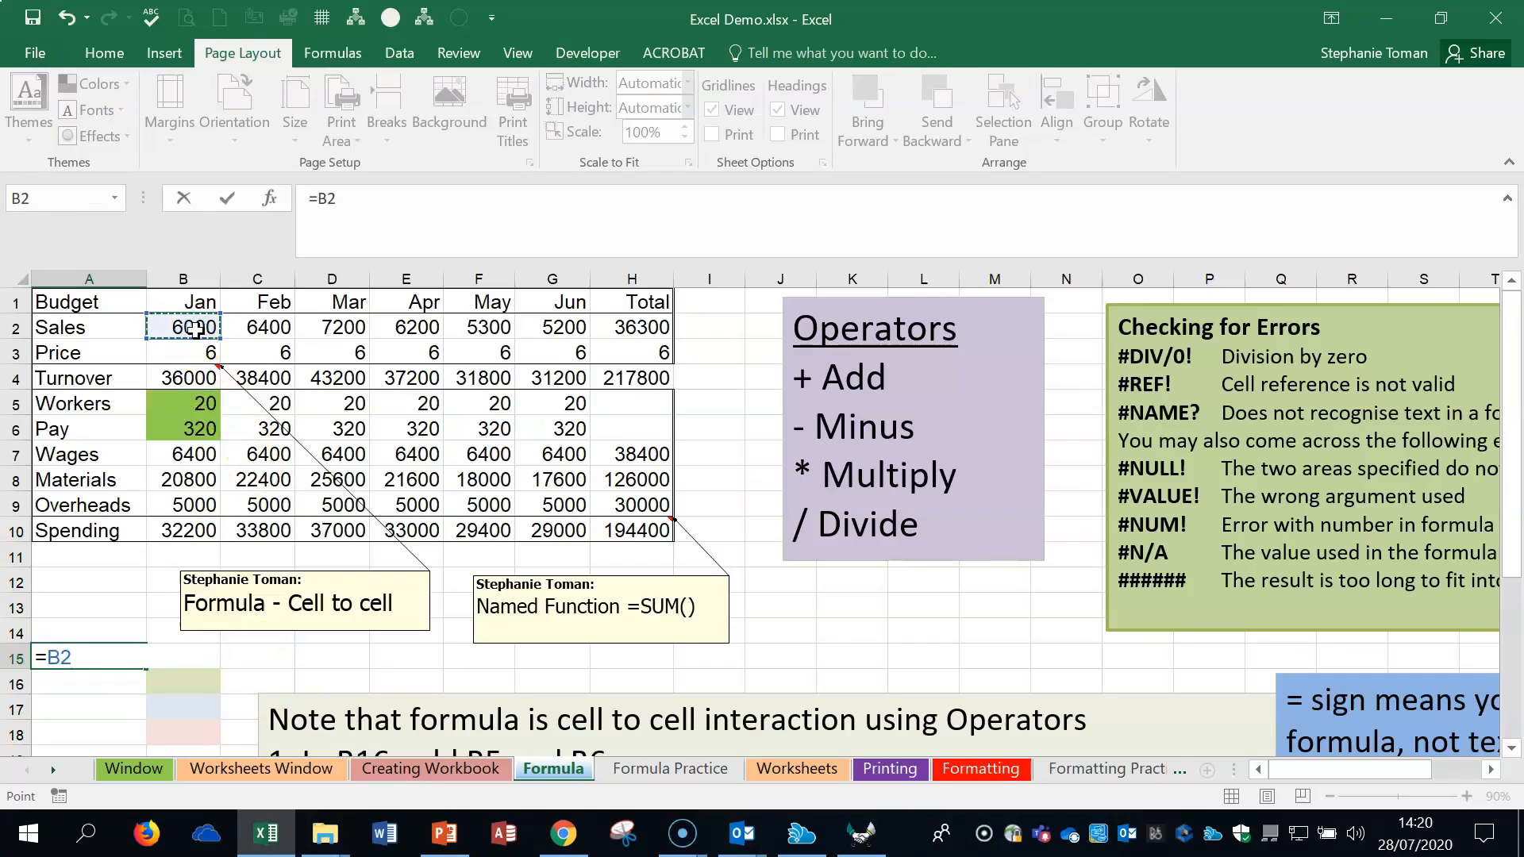
text(+)
click(189, 347)
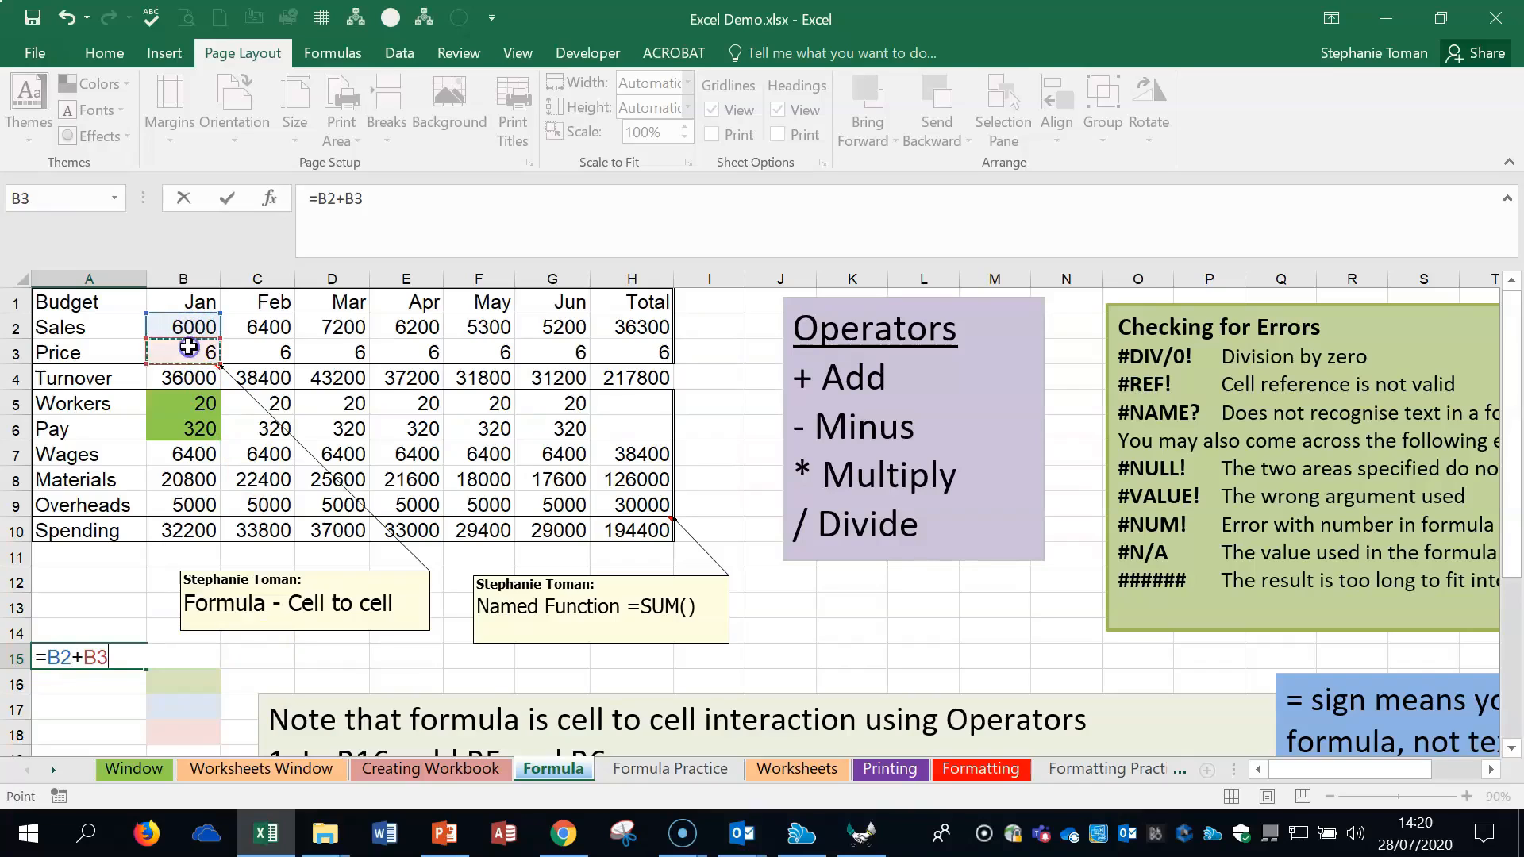
text(+)
click(180, 375)
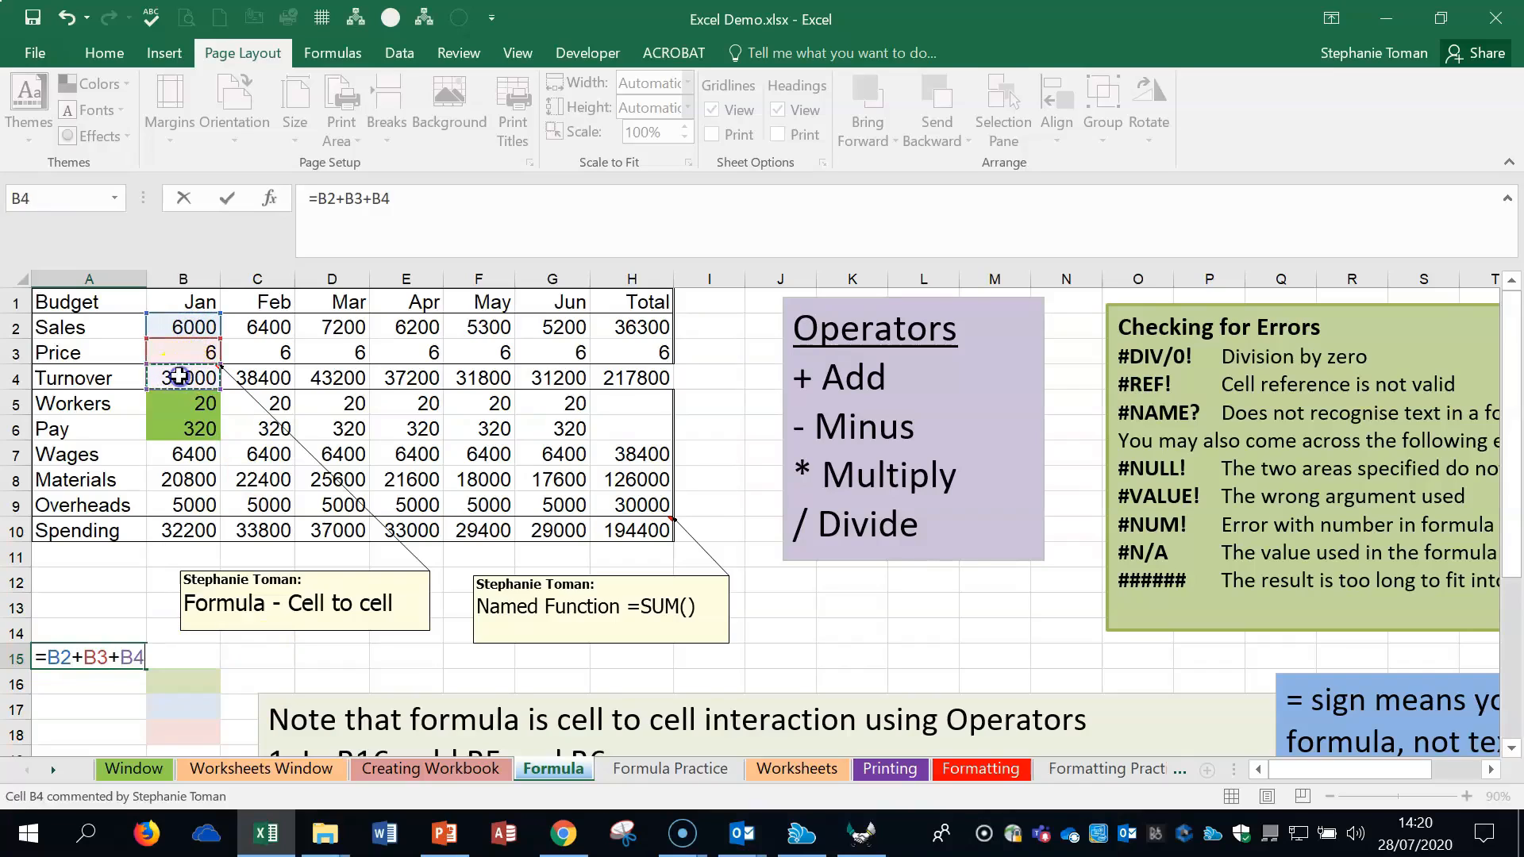
text(+)
click(175, 402)
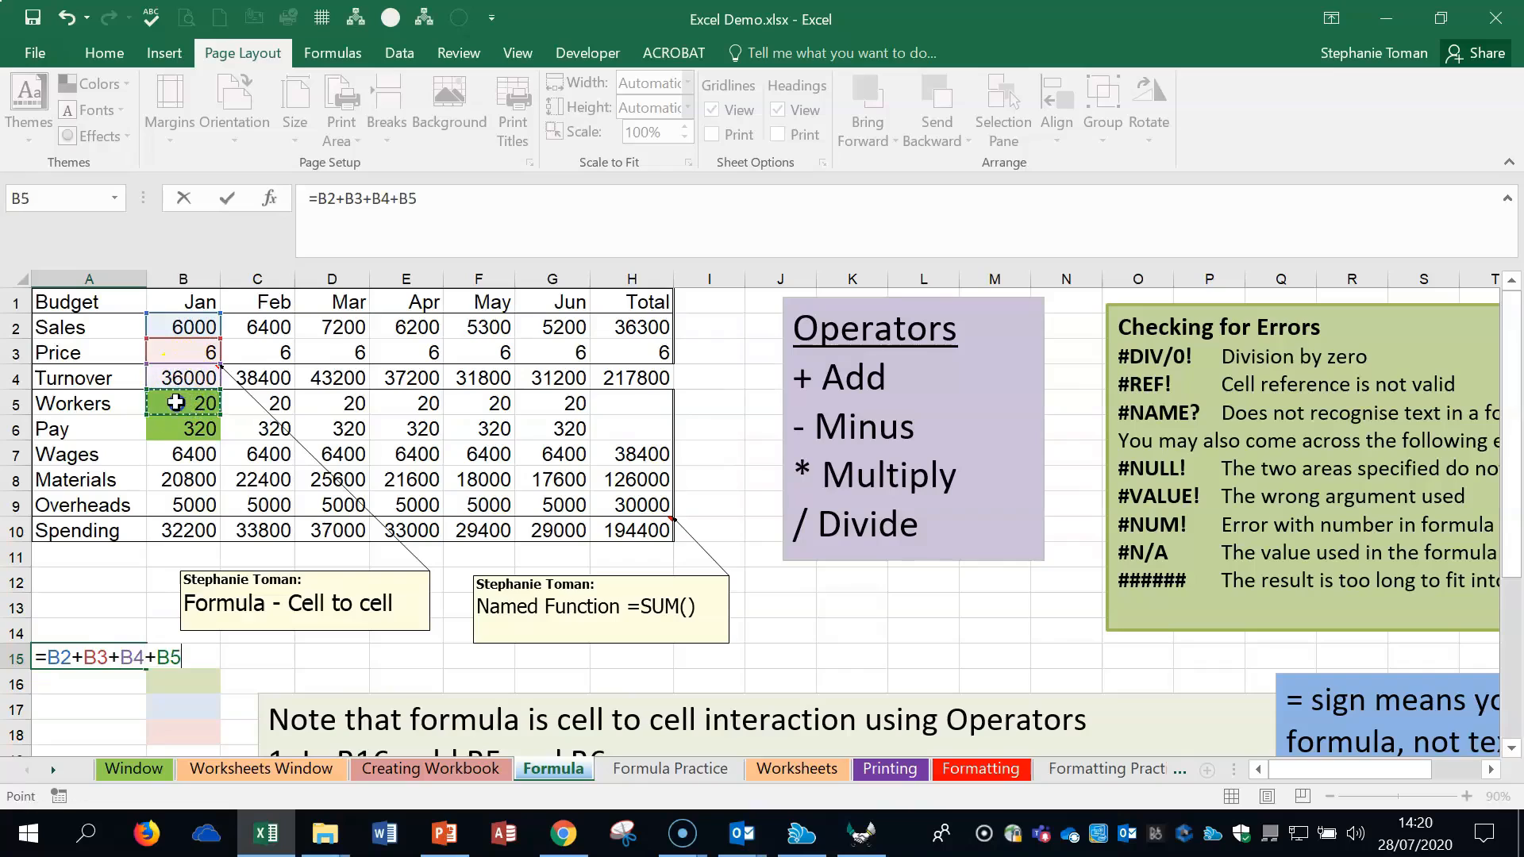
Step: Extend the A15 addition with B6 and B7 and try to enter it as =B2+B3+B4+B5+B6+B7)
text(+)
click(198, 428)
text(+)
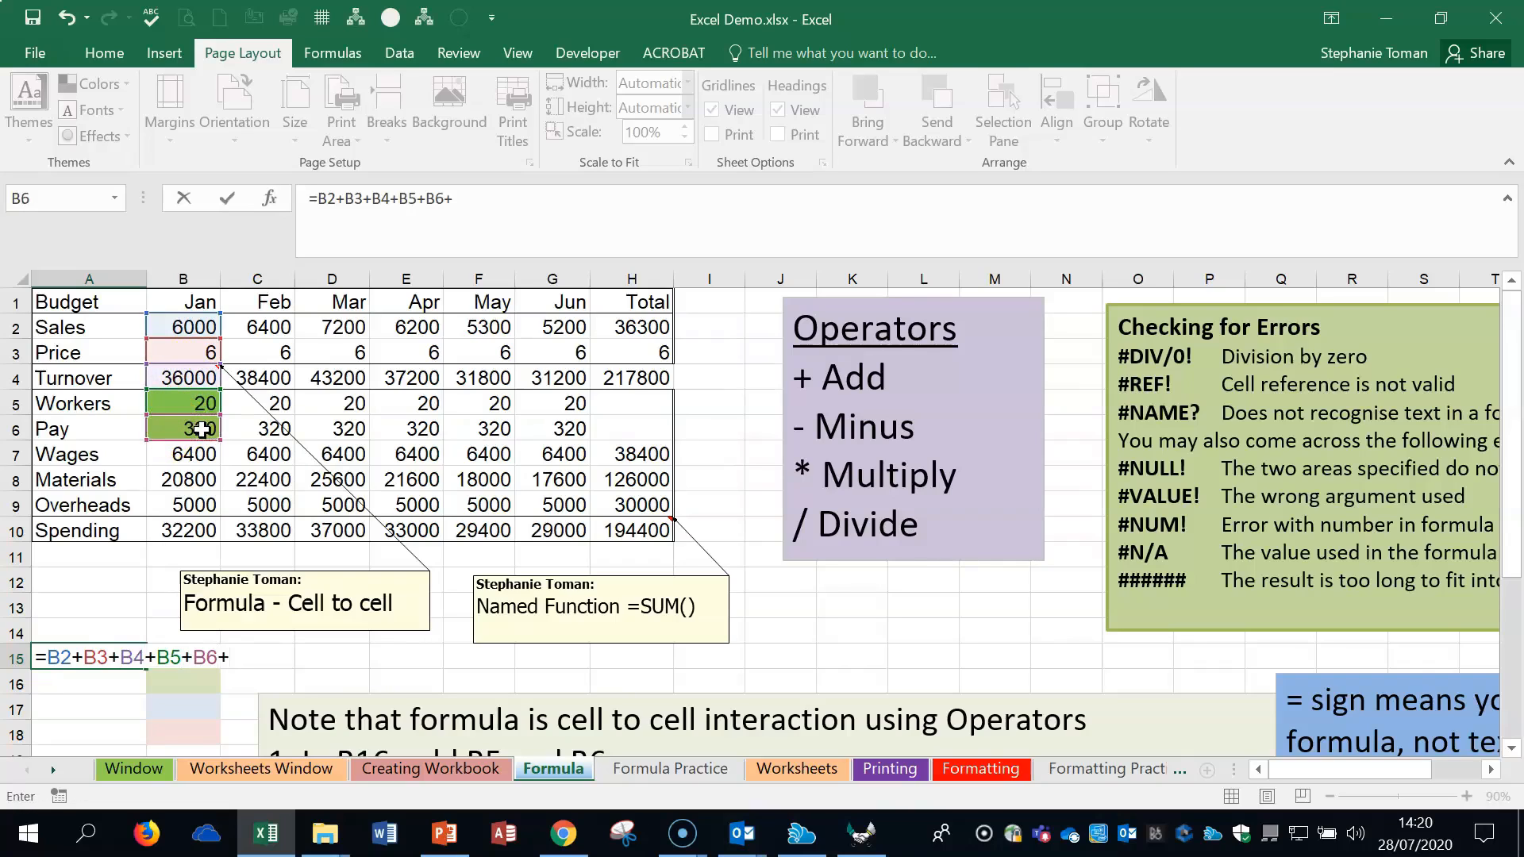
click(197, 457)
text(+)
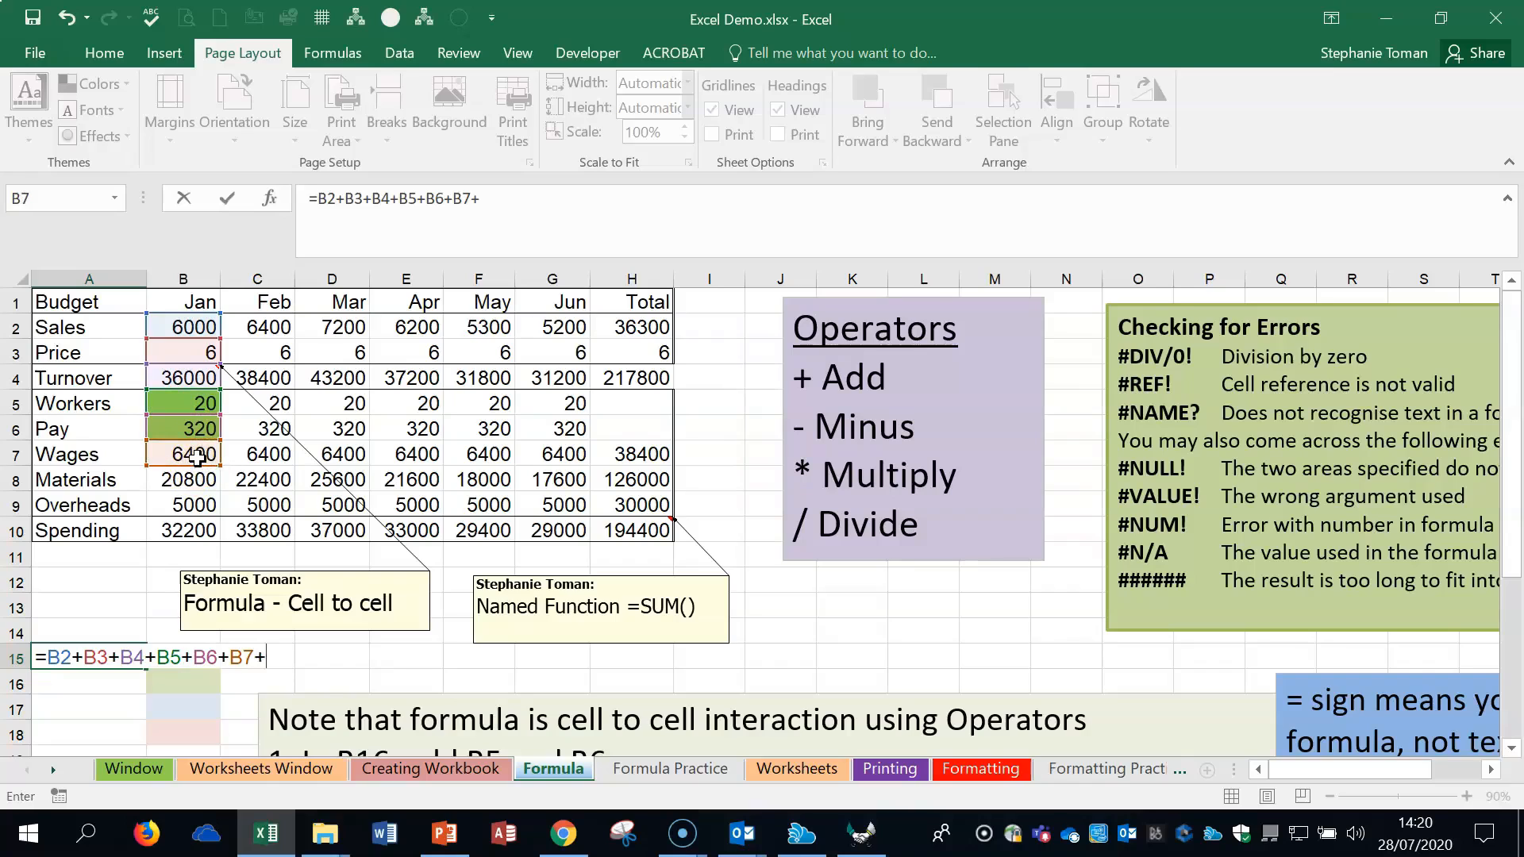
click(228, 528)
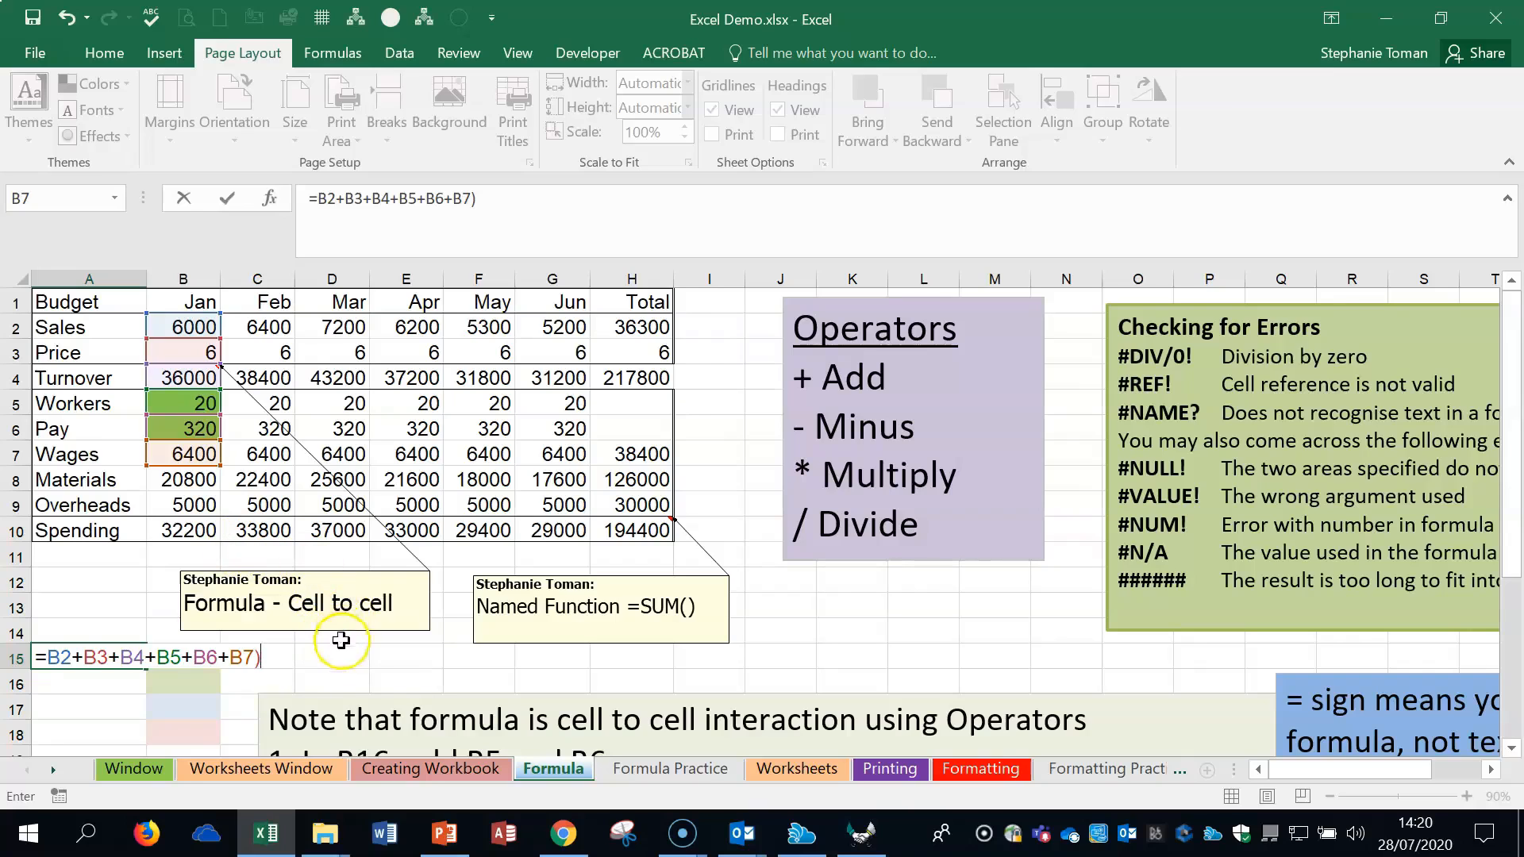
key(Return)
click(729, 508)
click(812, 507)
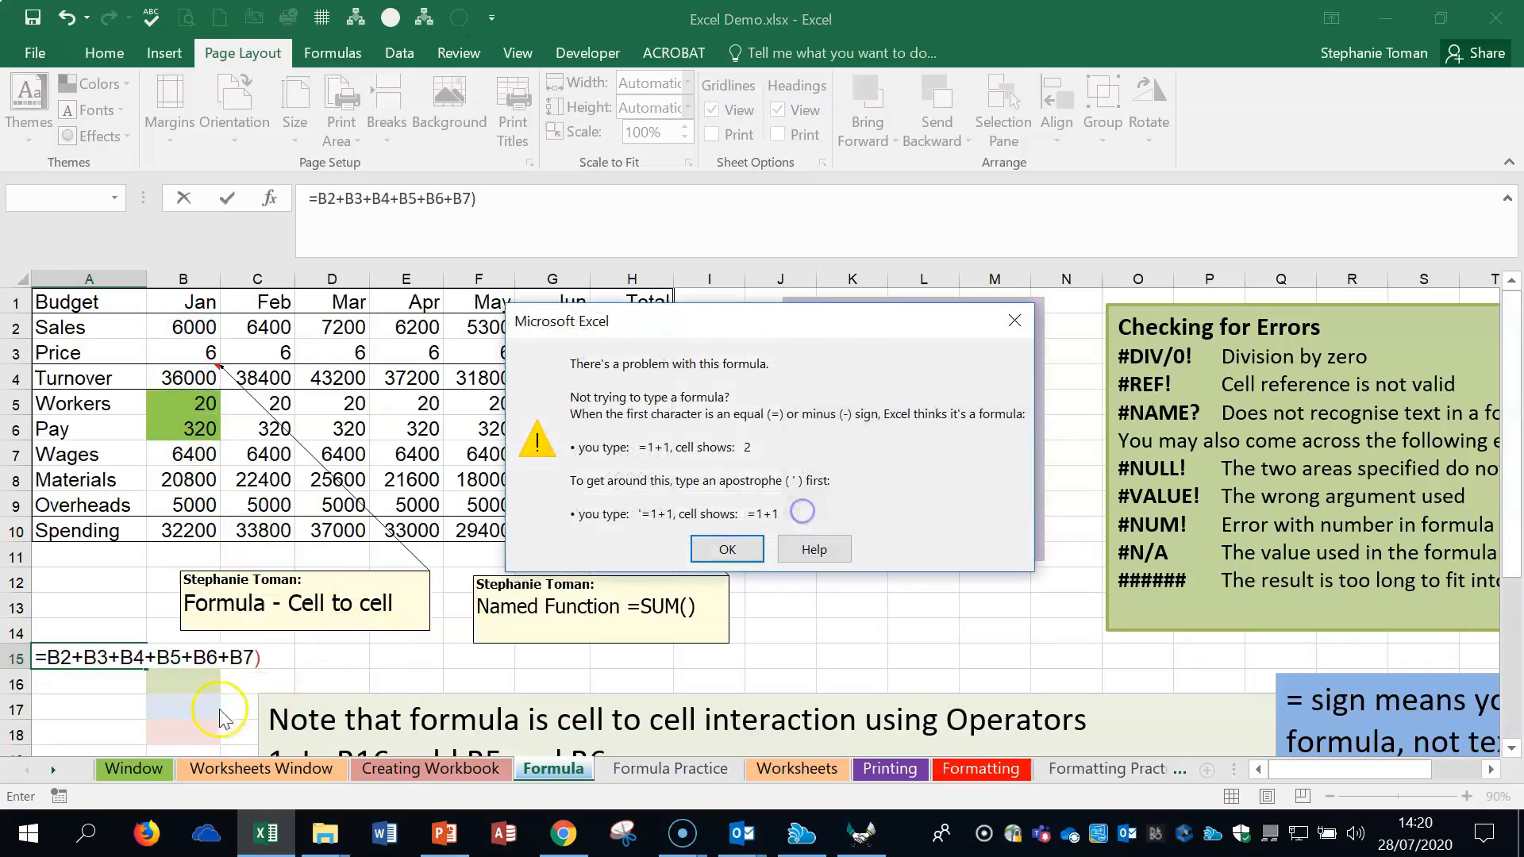
click(723, 551)
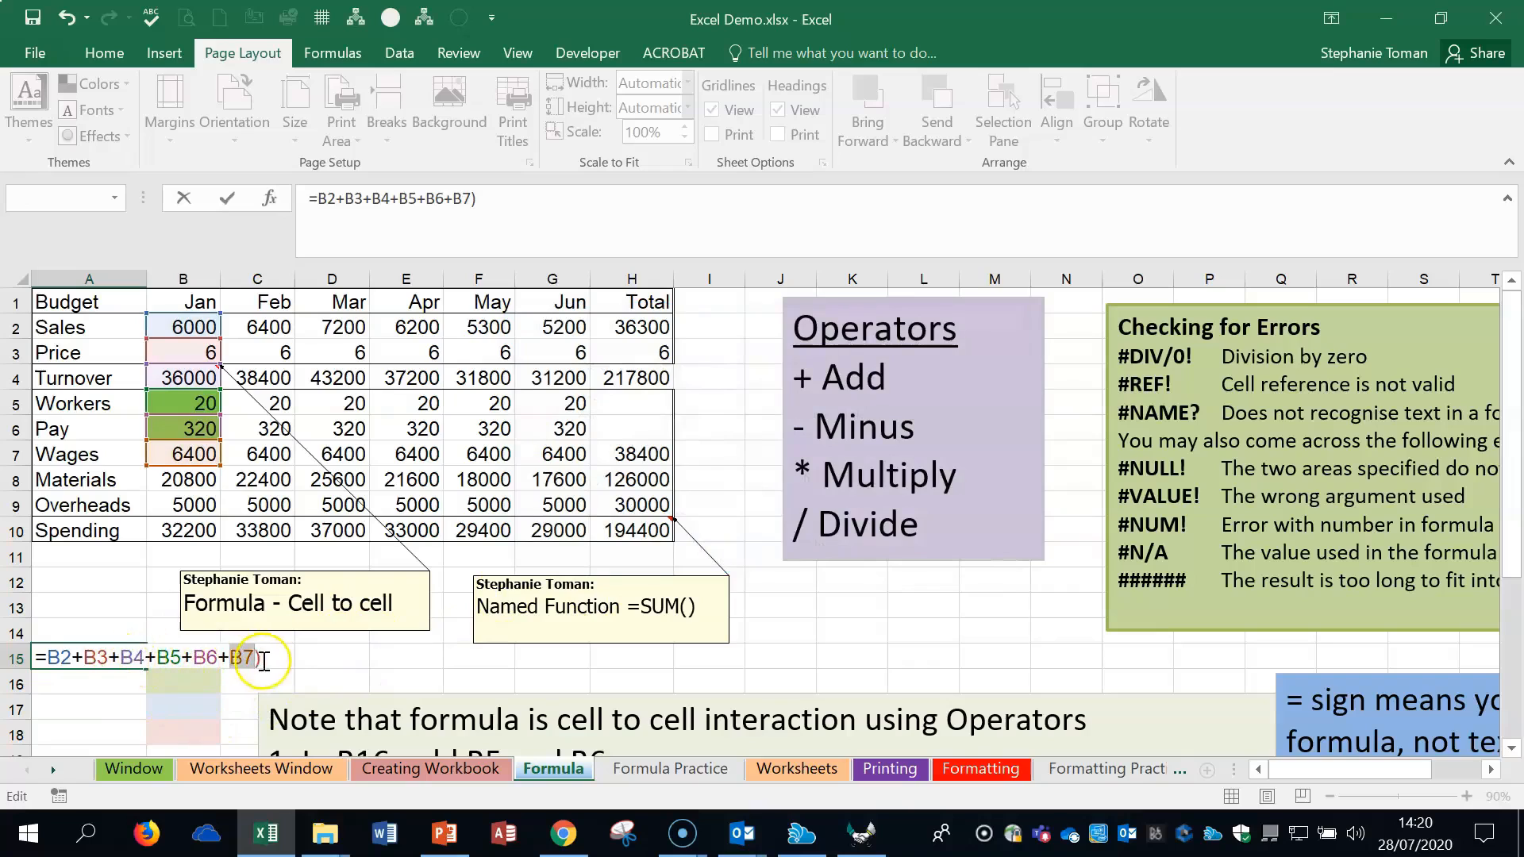
Step: Clear the whole formula from cell A15, leaving the cell empty
click(28, 656)
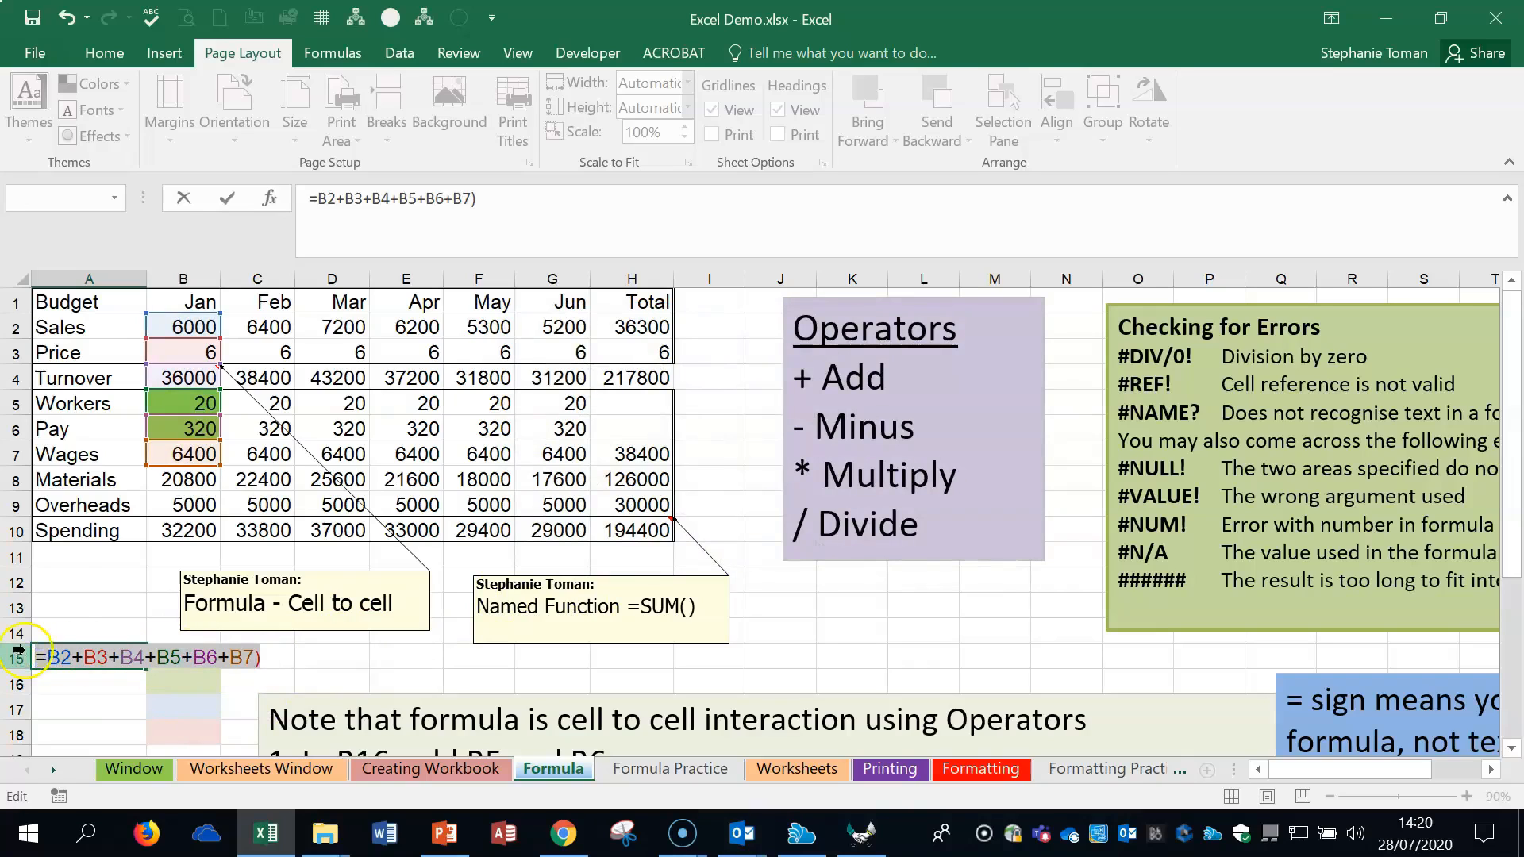
key(Delete)
click(90, 710)
click(266, 658)
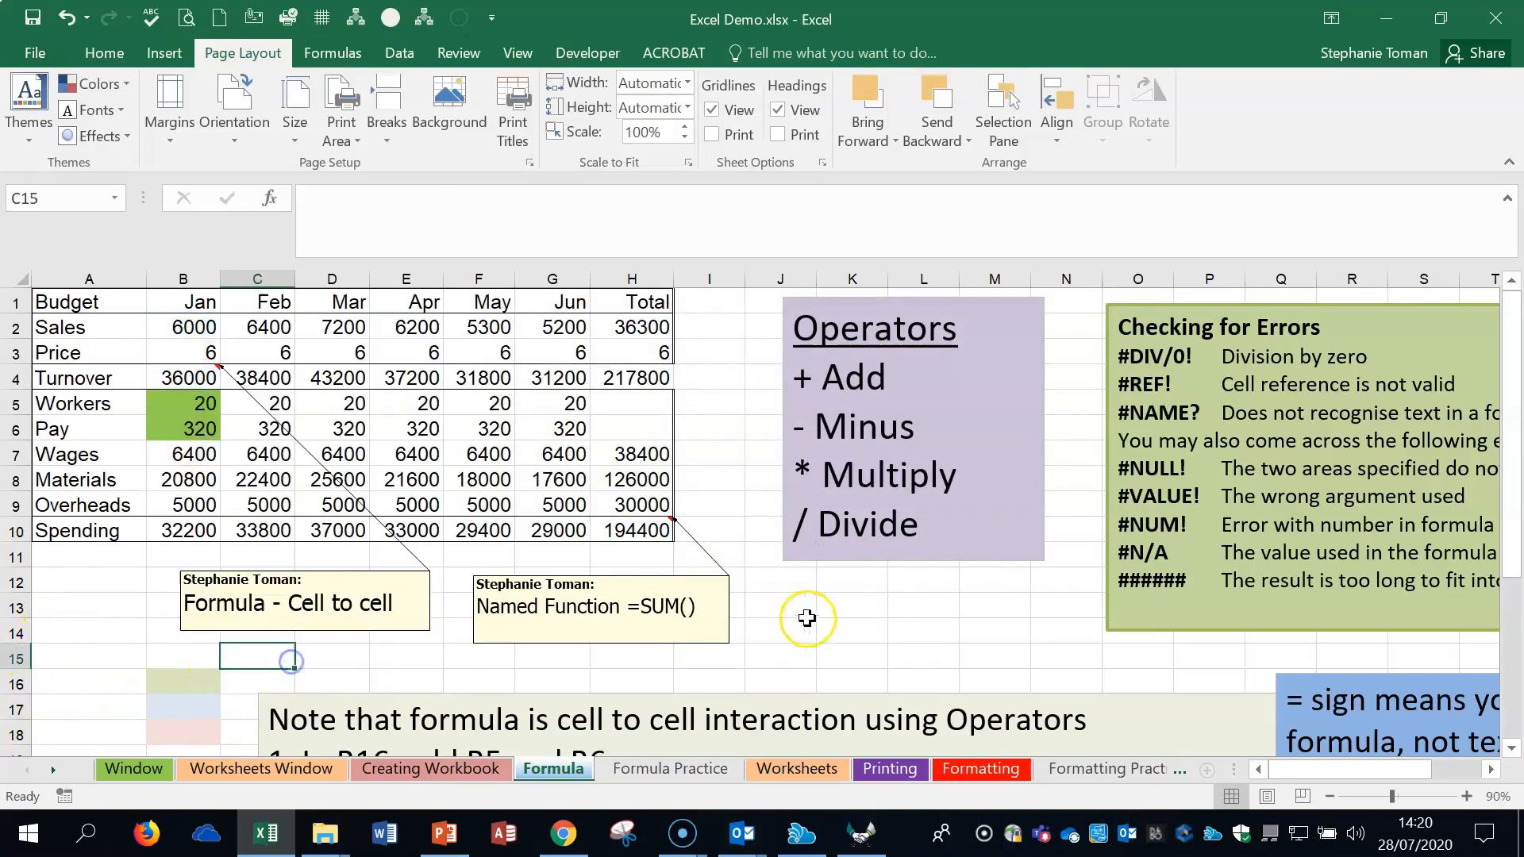
Step: Enter =B5+B6 in cell B16 to add January's workers and pay, and check which cells the formula references
click(1467, 795)
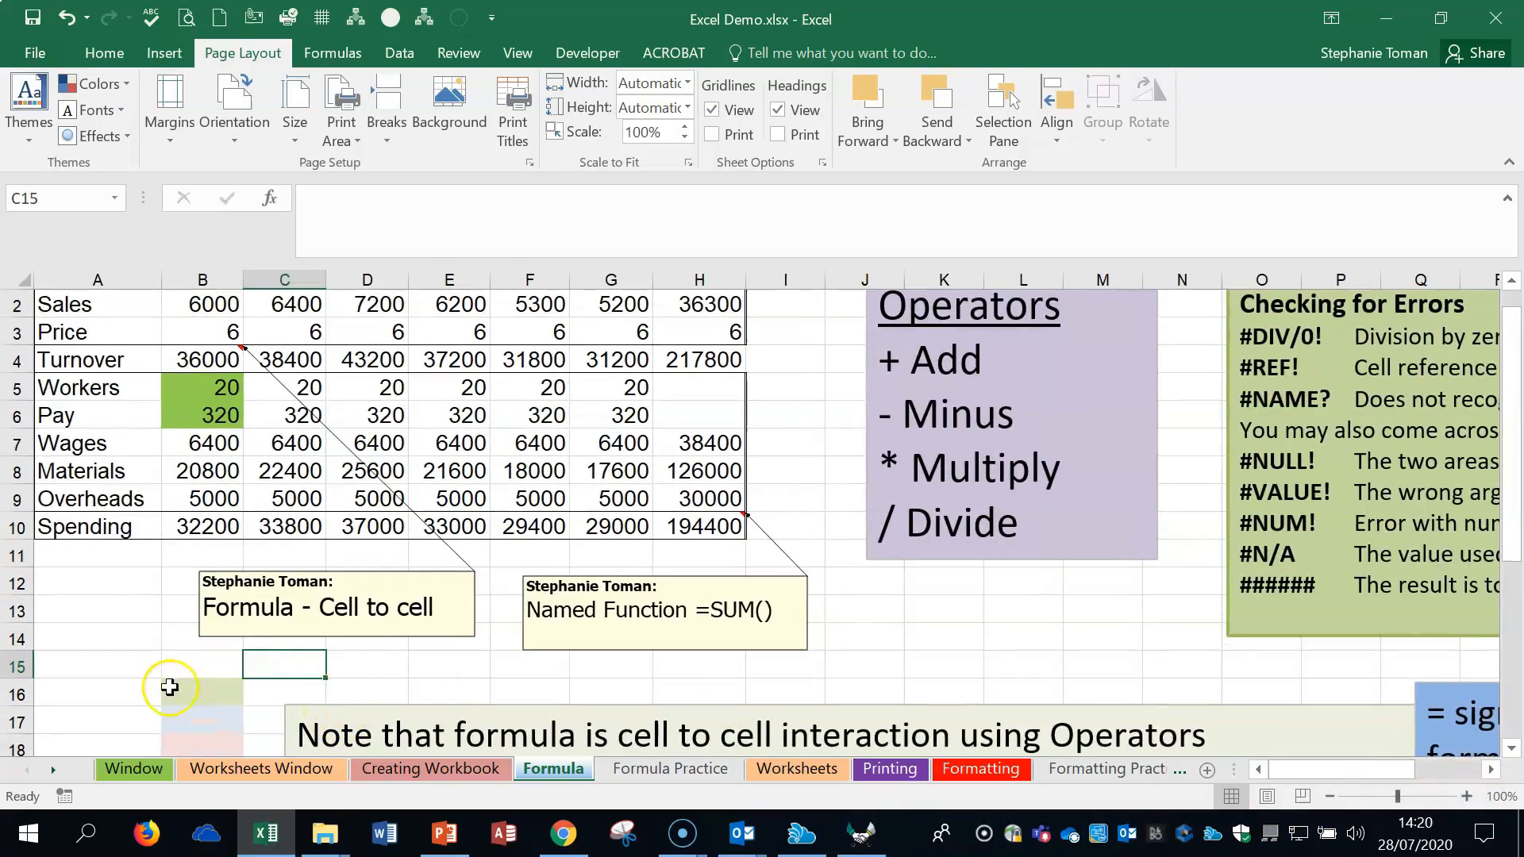
click(208, 691)
scroll(542, 667, down, 2)
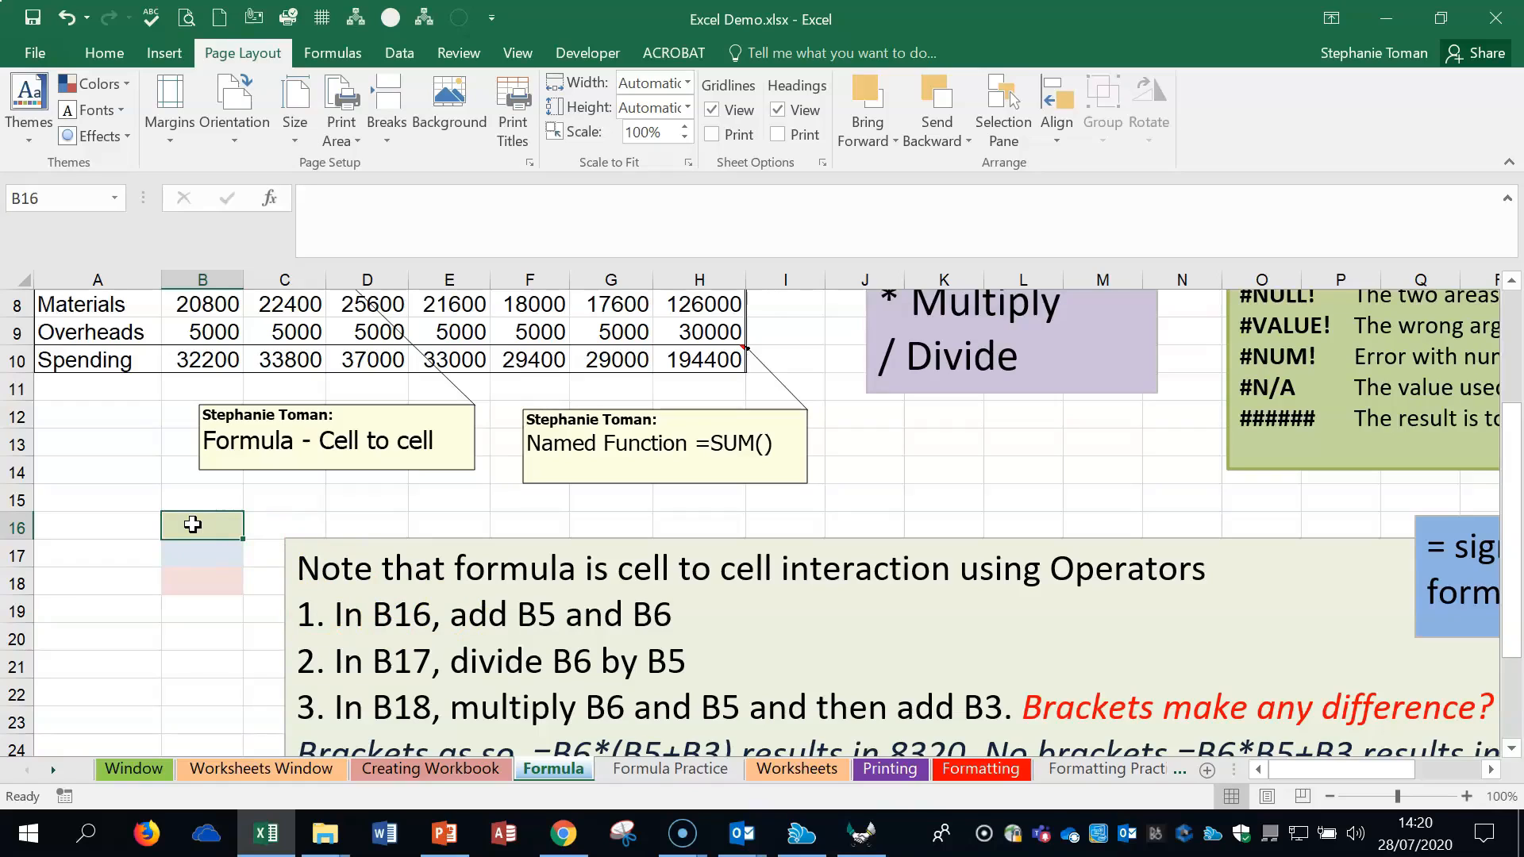
text(=)
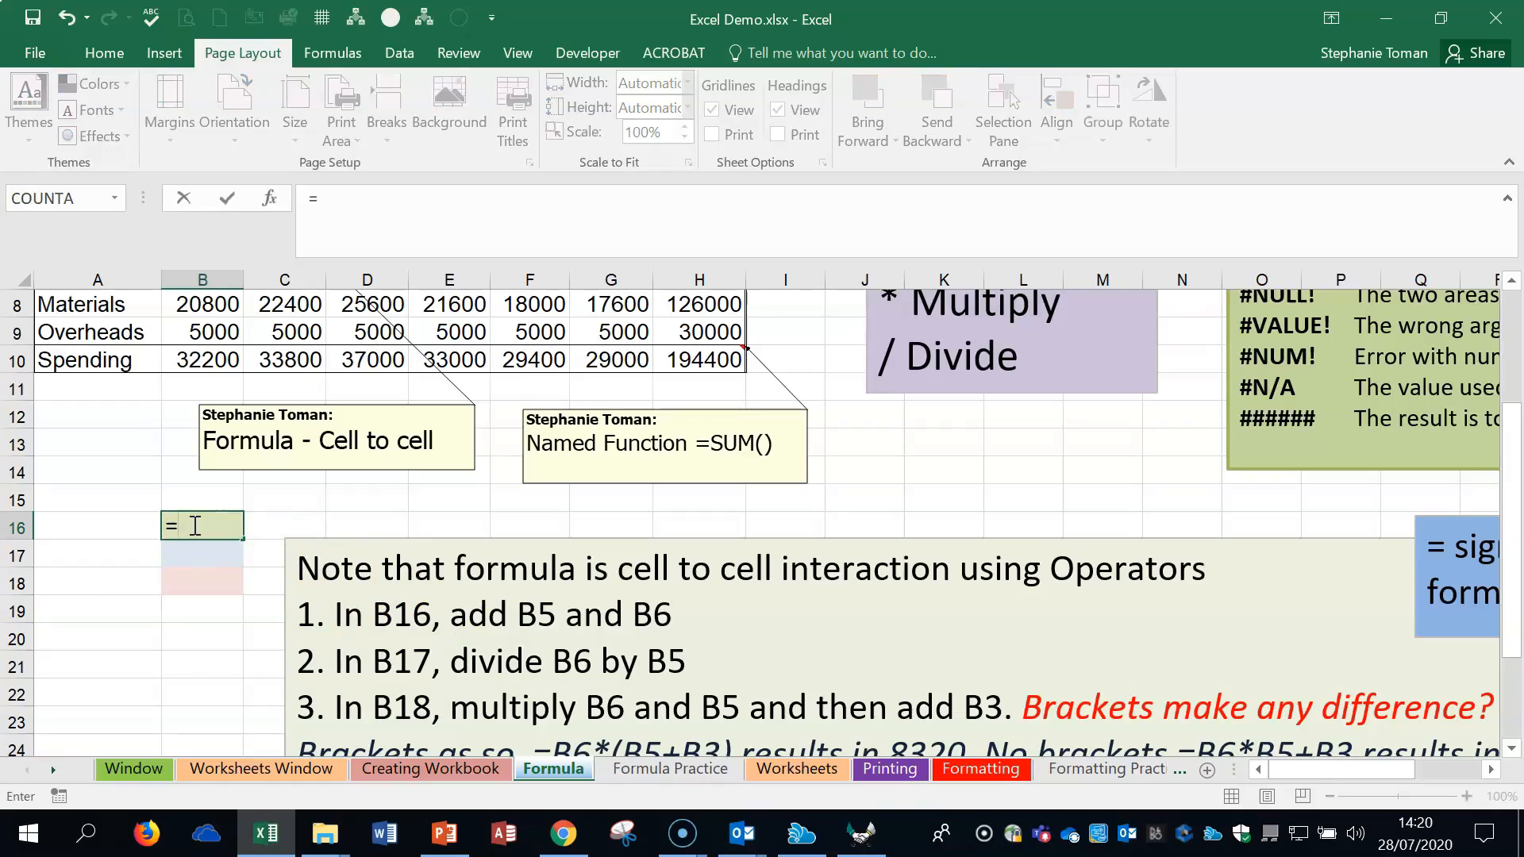
click(561, 615)
scroll(564, 611, up, 2)
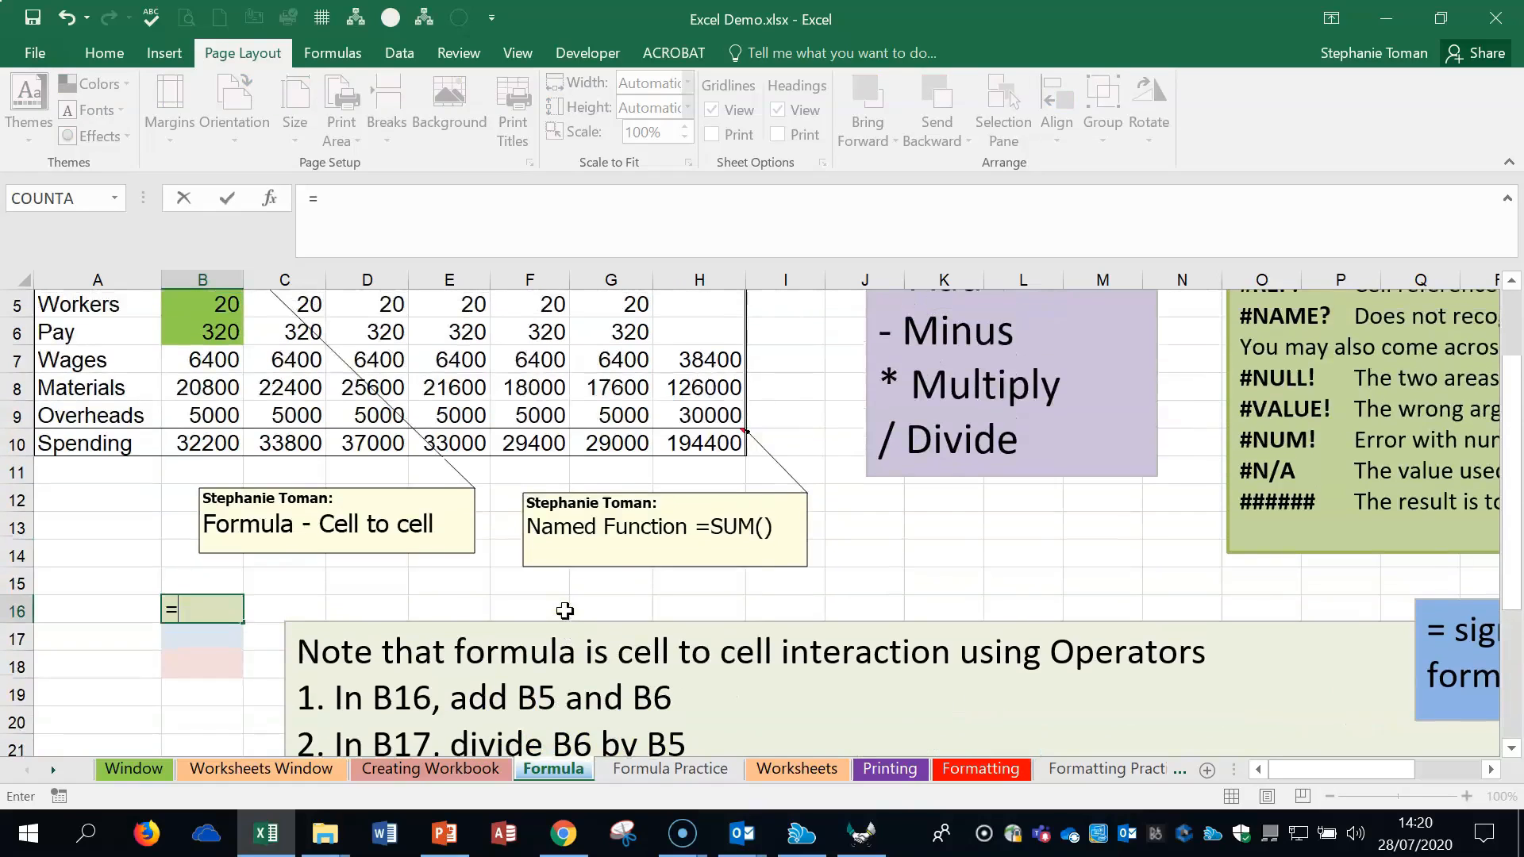
click(227, 389)
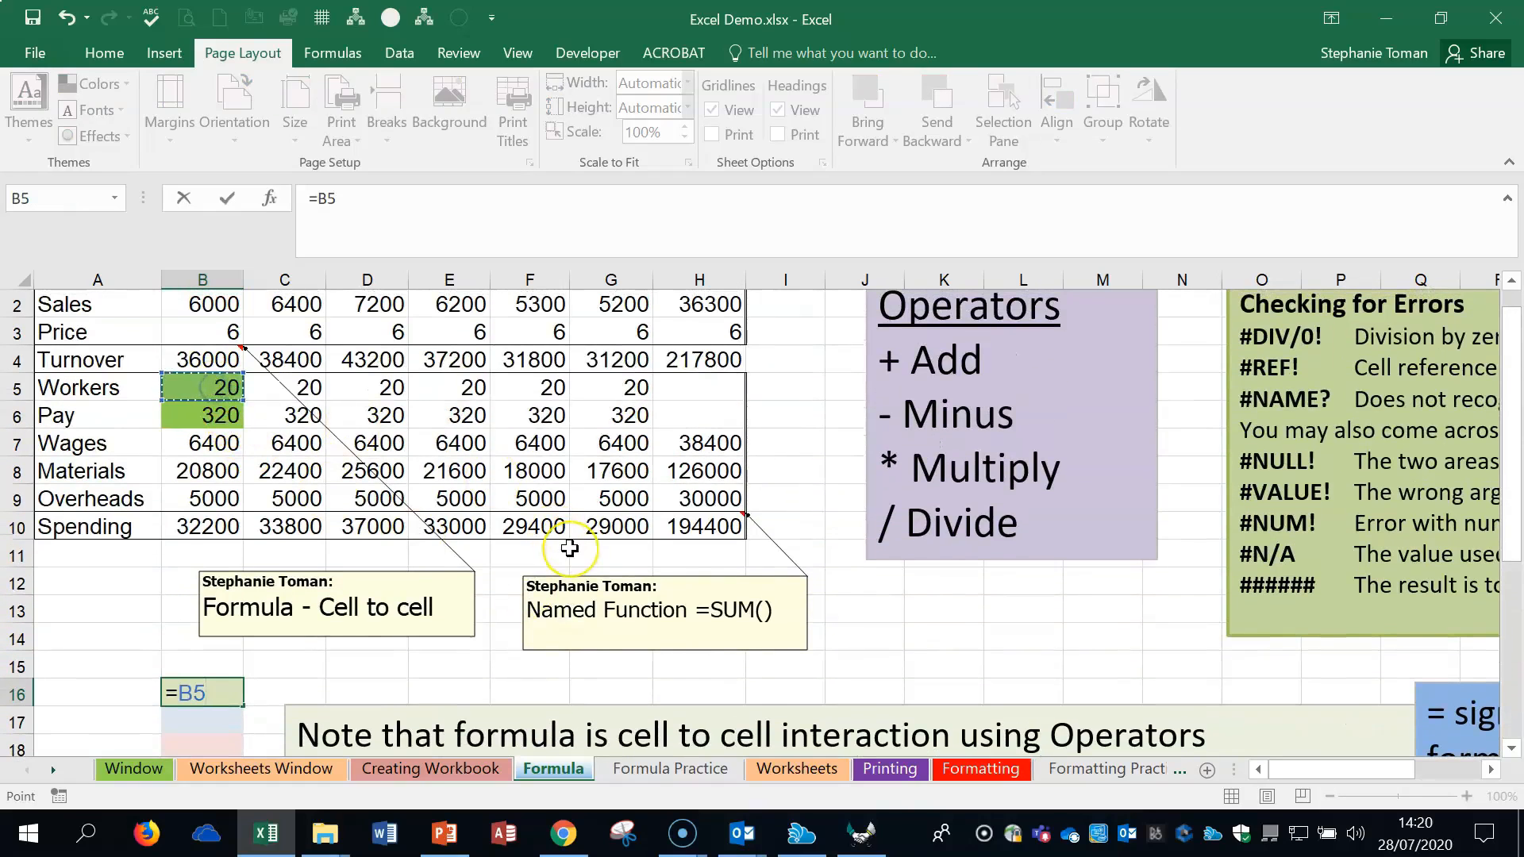
text(+)
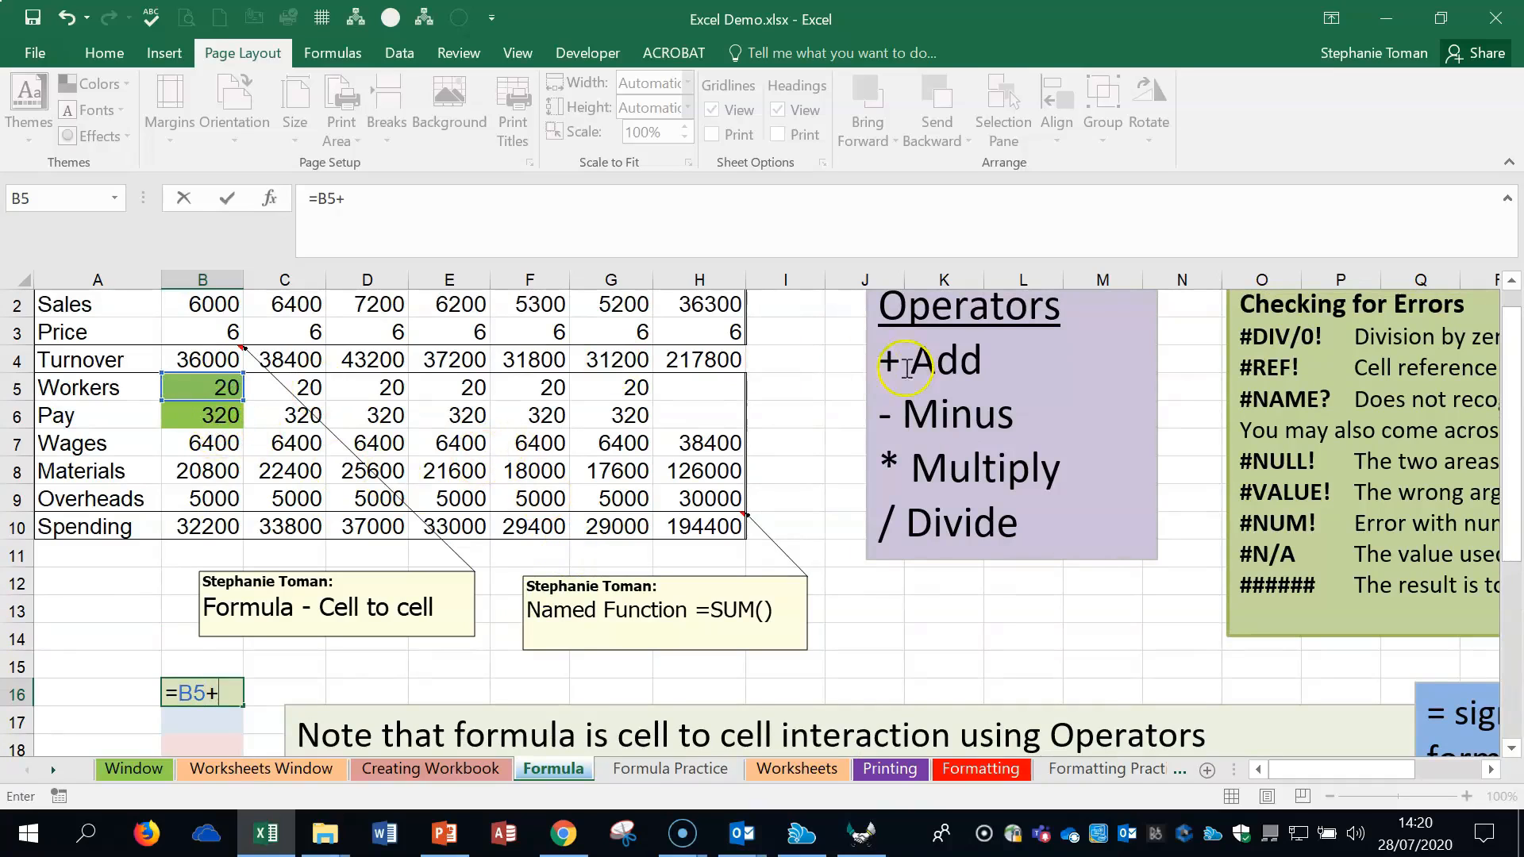
click(208, 419)
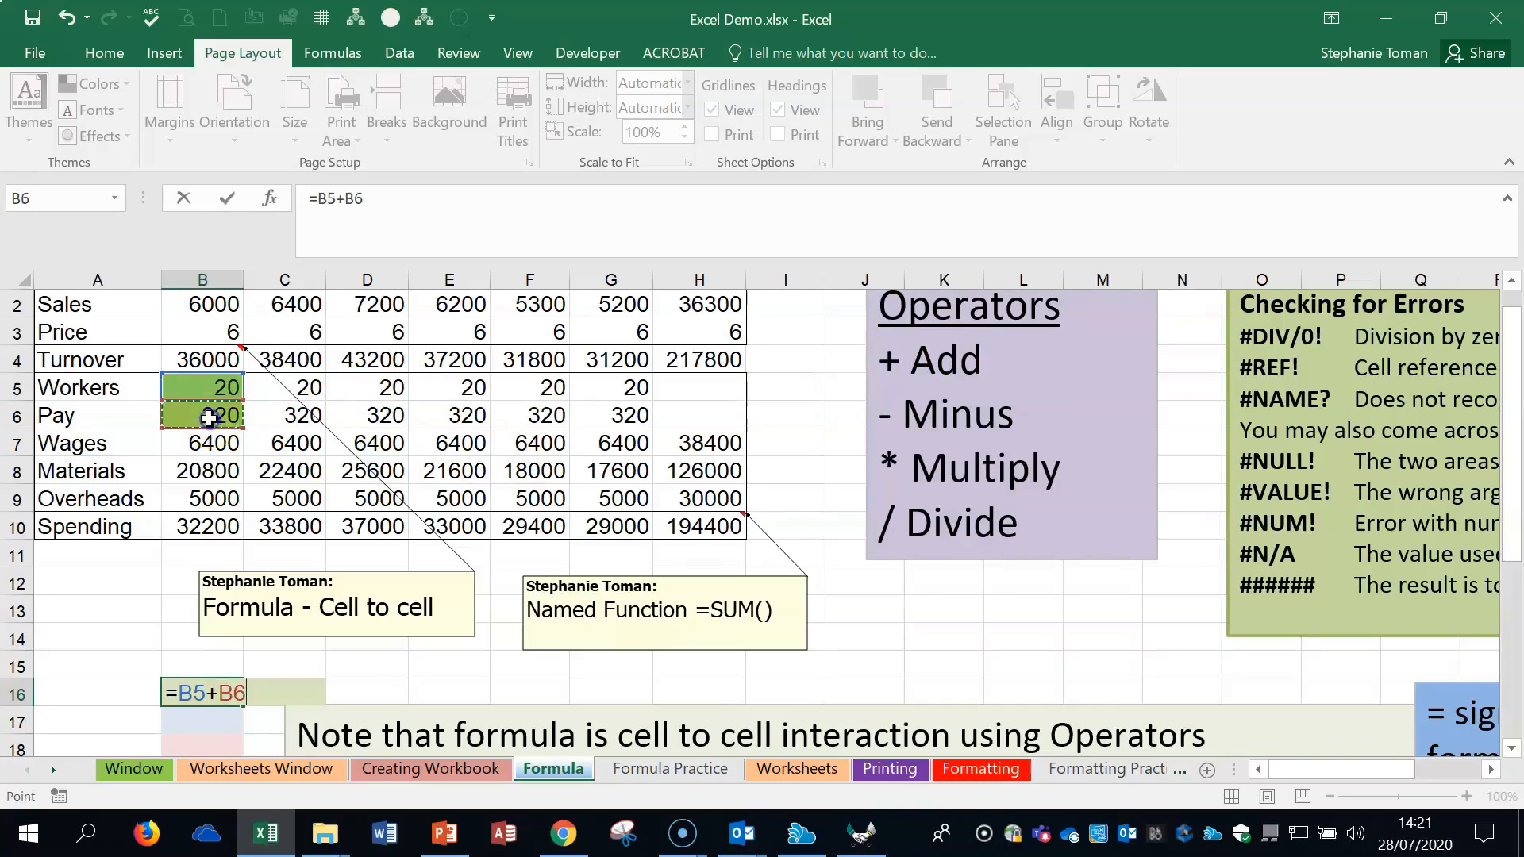
key(Return)
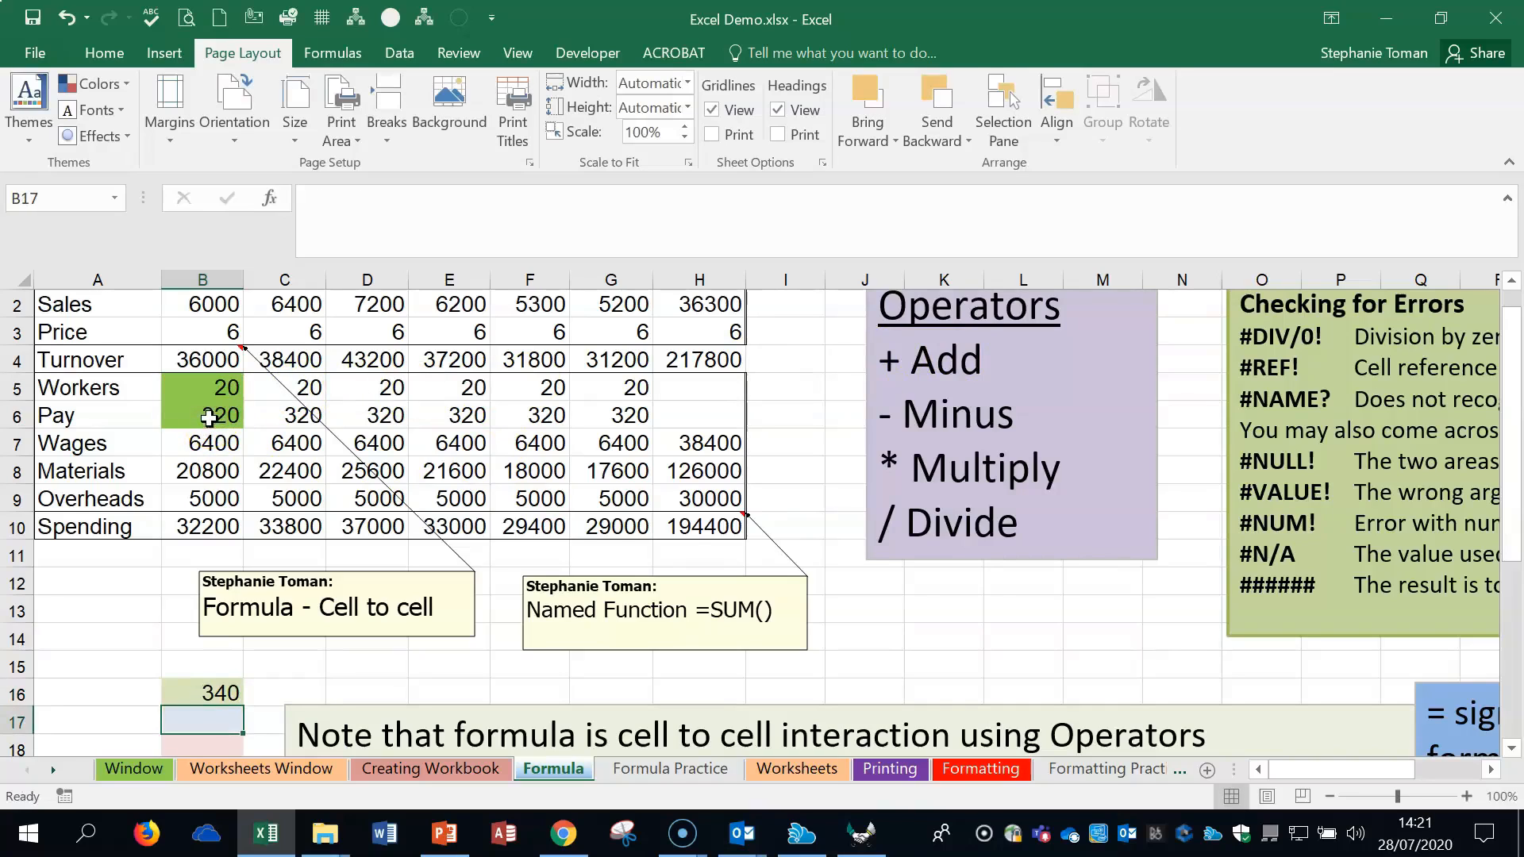
double_click(208, 693)
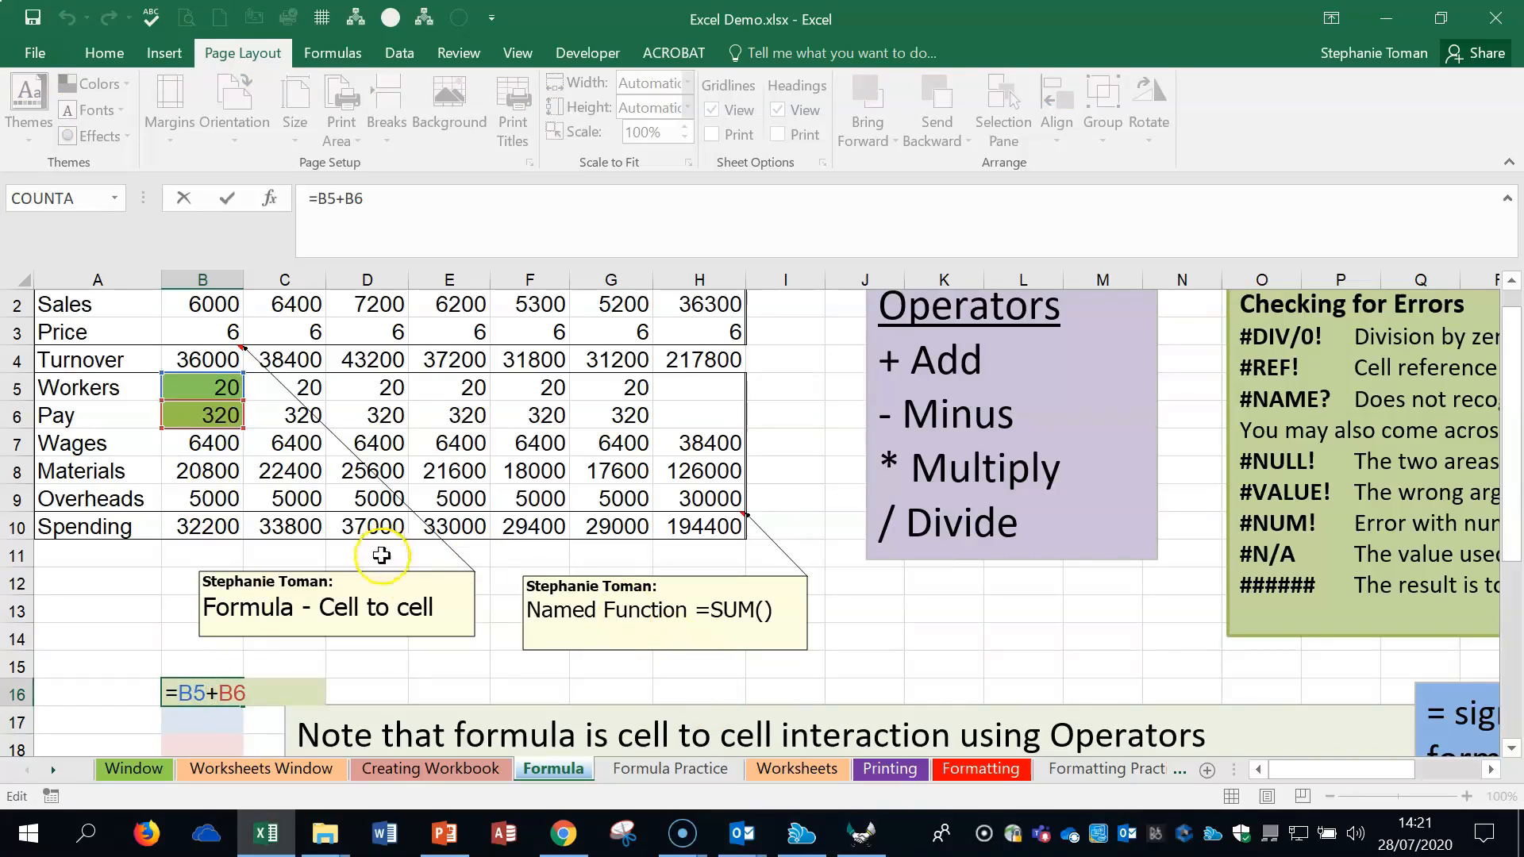
key(Escape)
Step: Enter =B6/B5 in cell B17 to divide January's pay by its workers
click(203, 722)
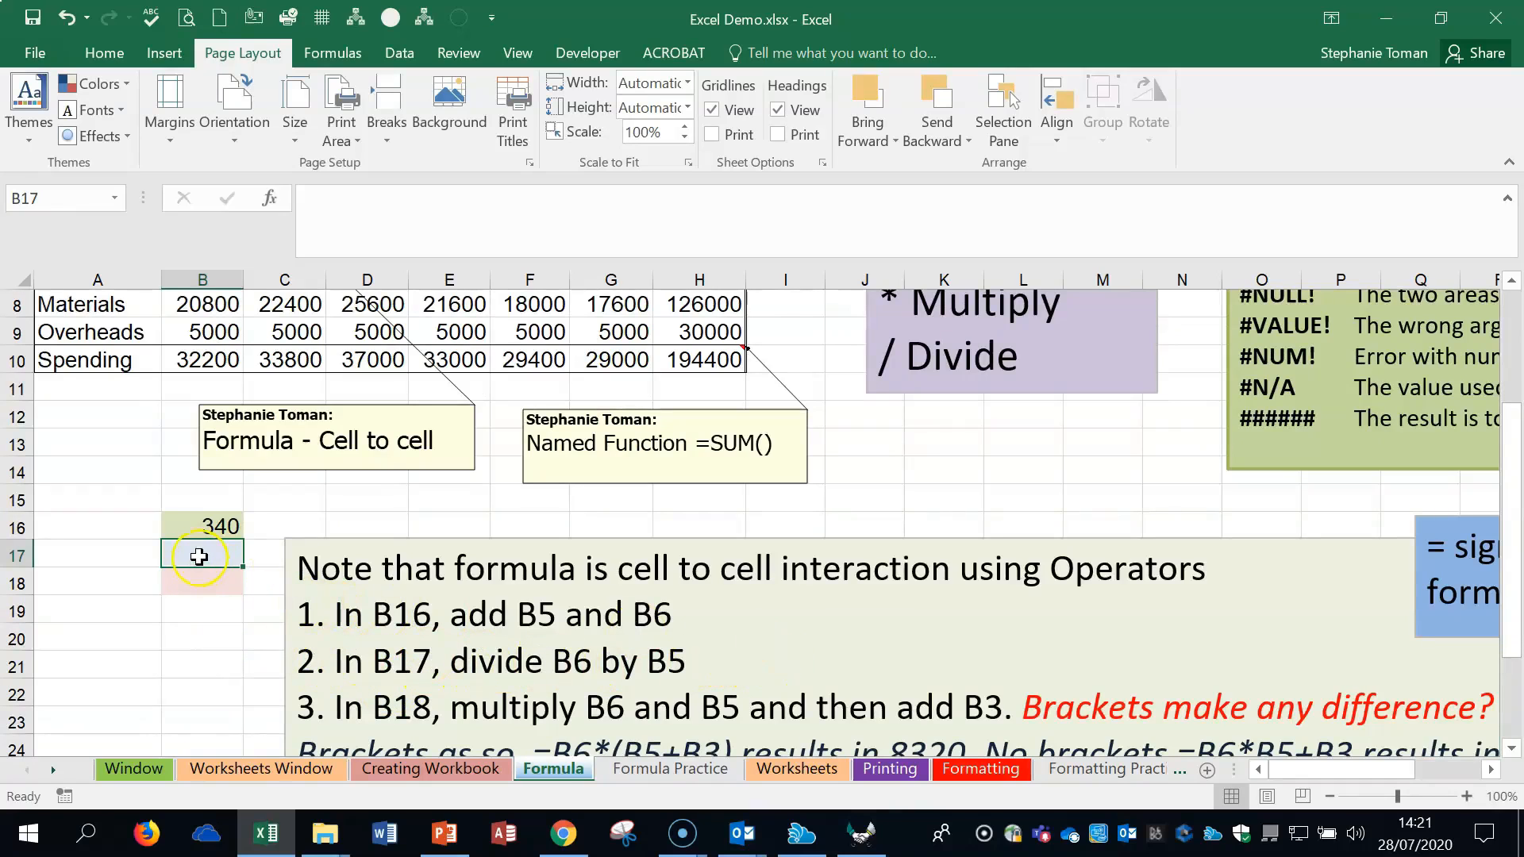
text(=)
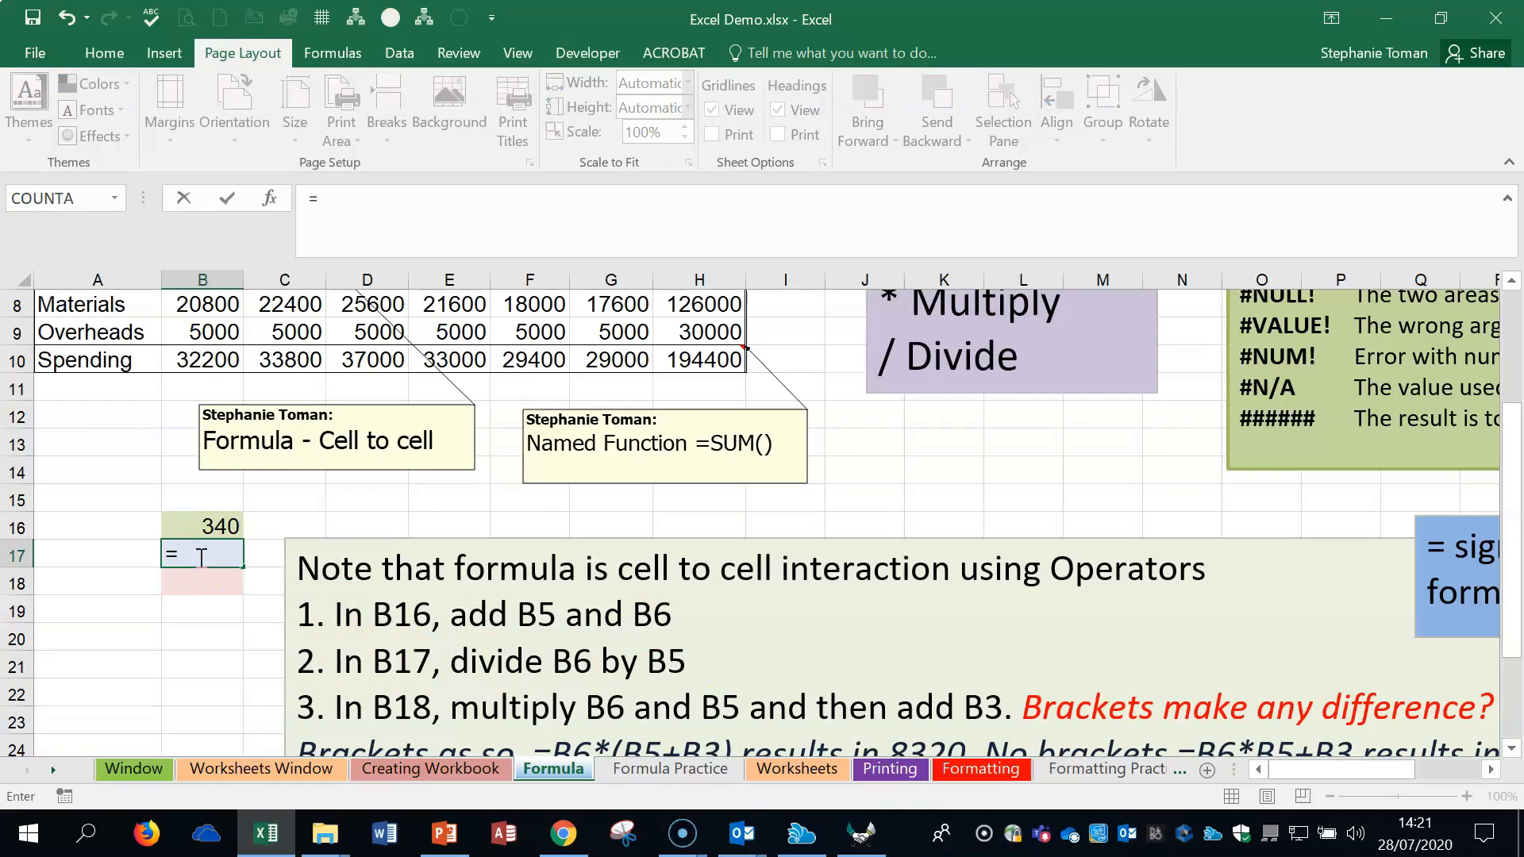
scroll(292, 492, up, 2)
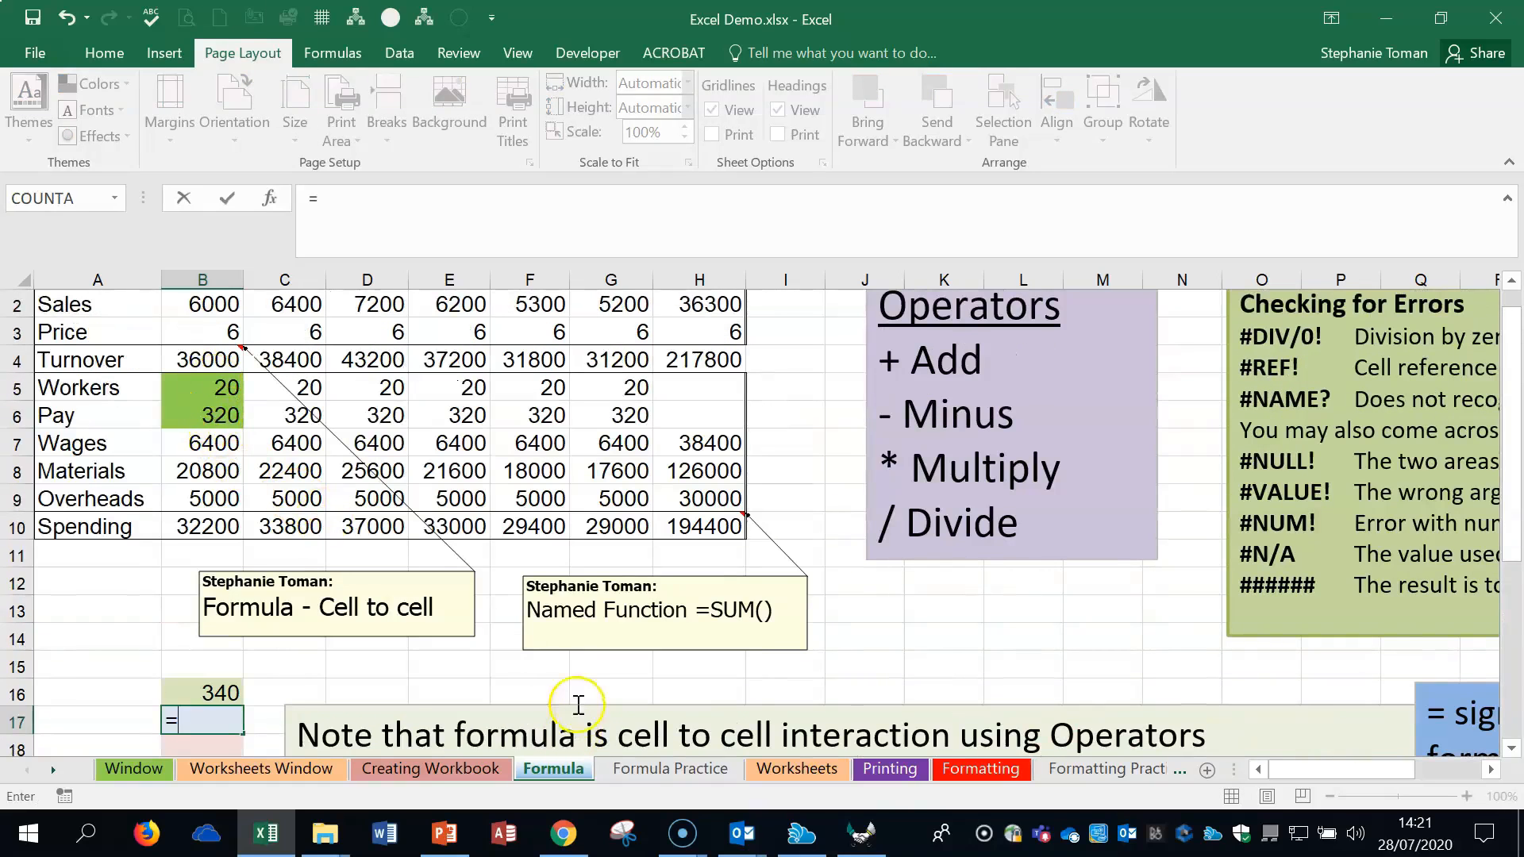
scroll(578, 705, down, 1)
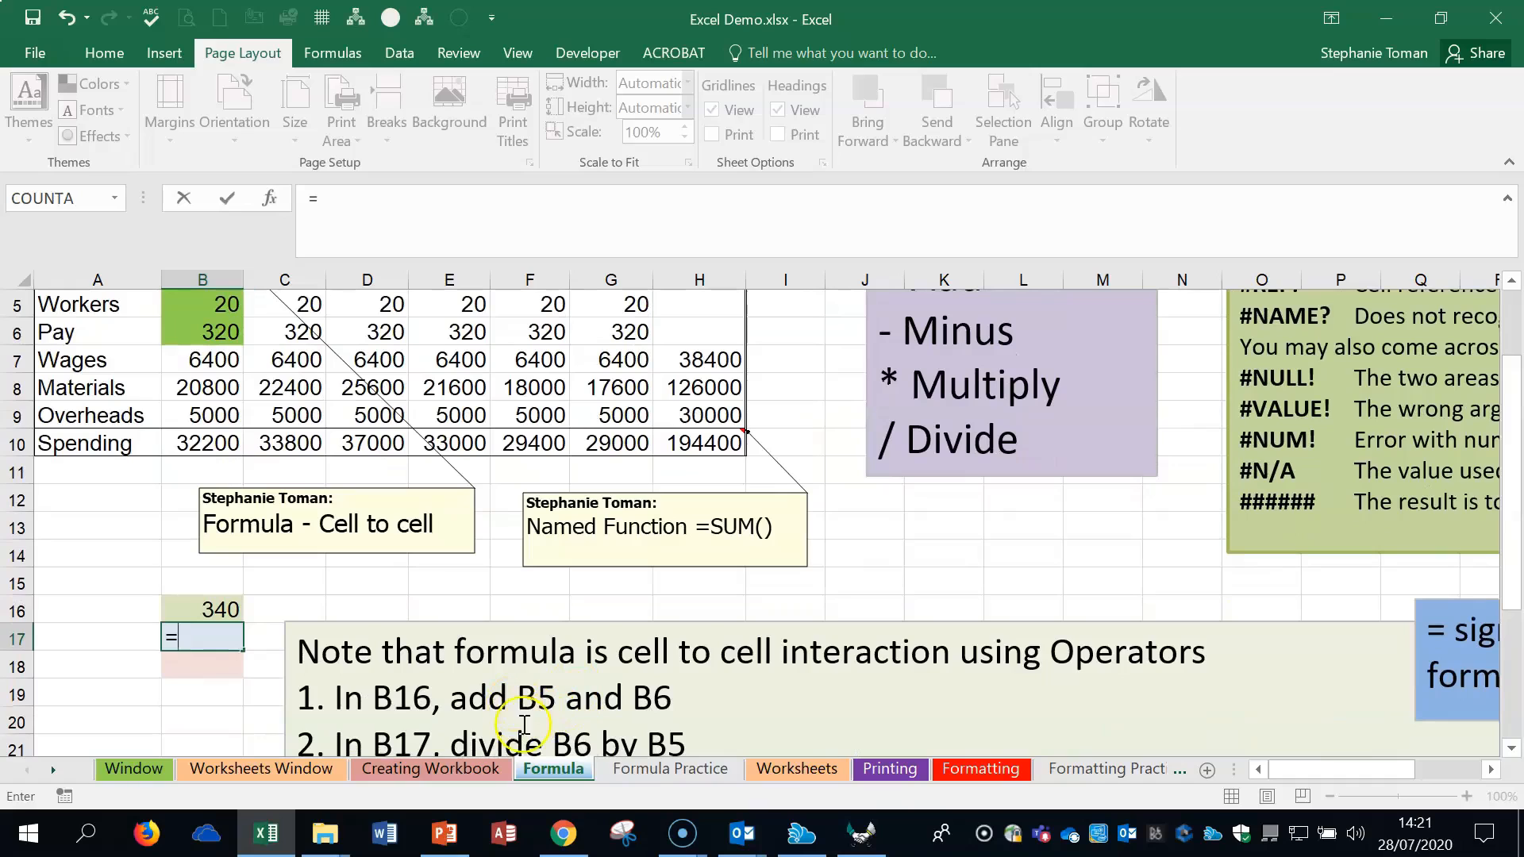
scroll(476, 646, up, 2)
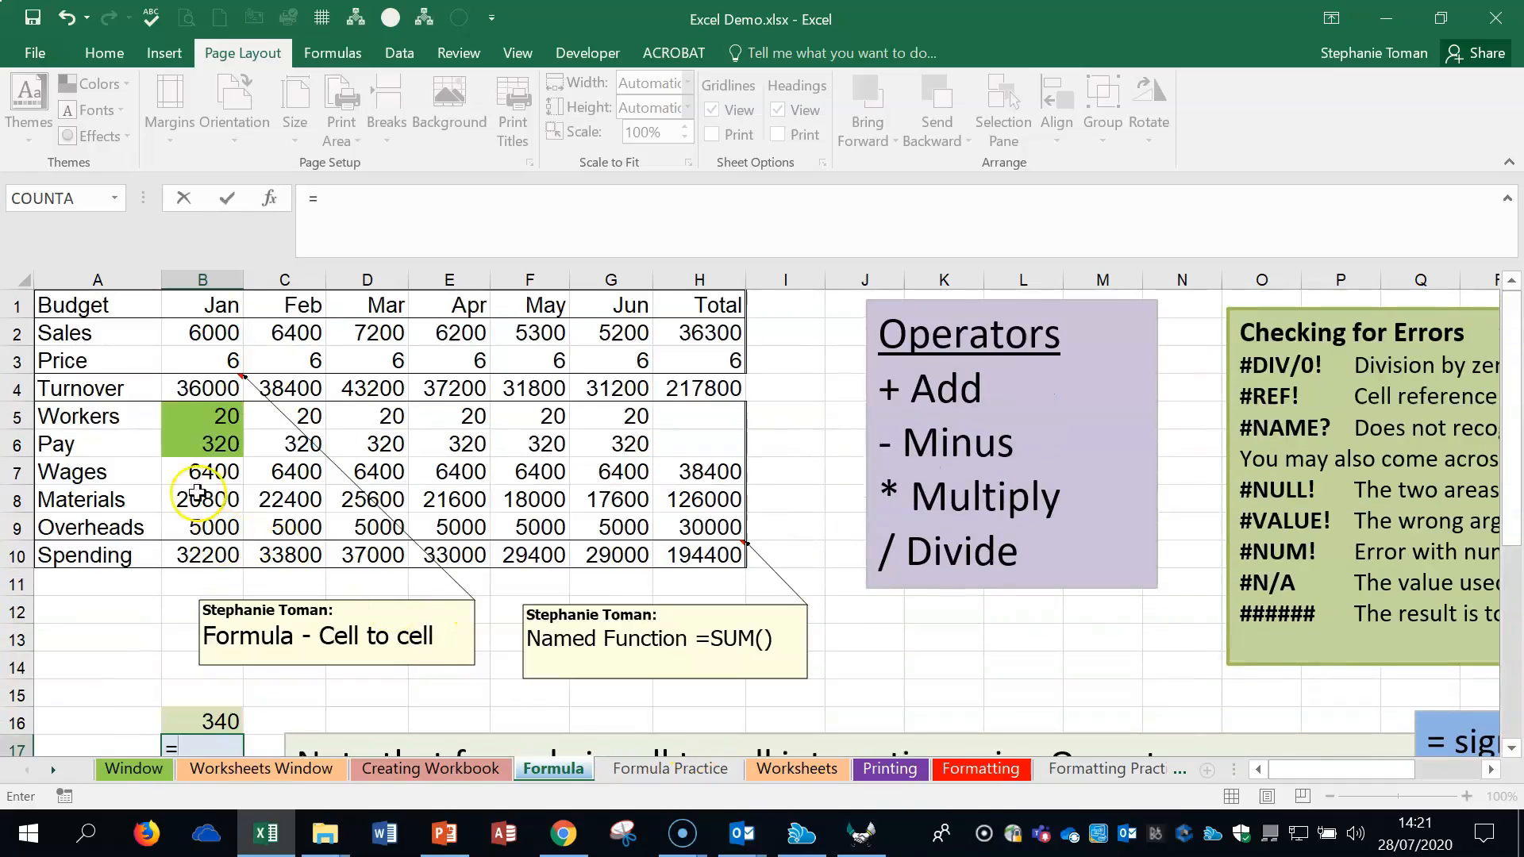
click(181, 443)
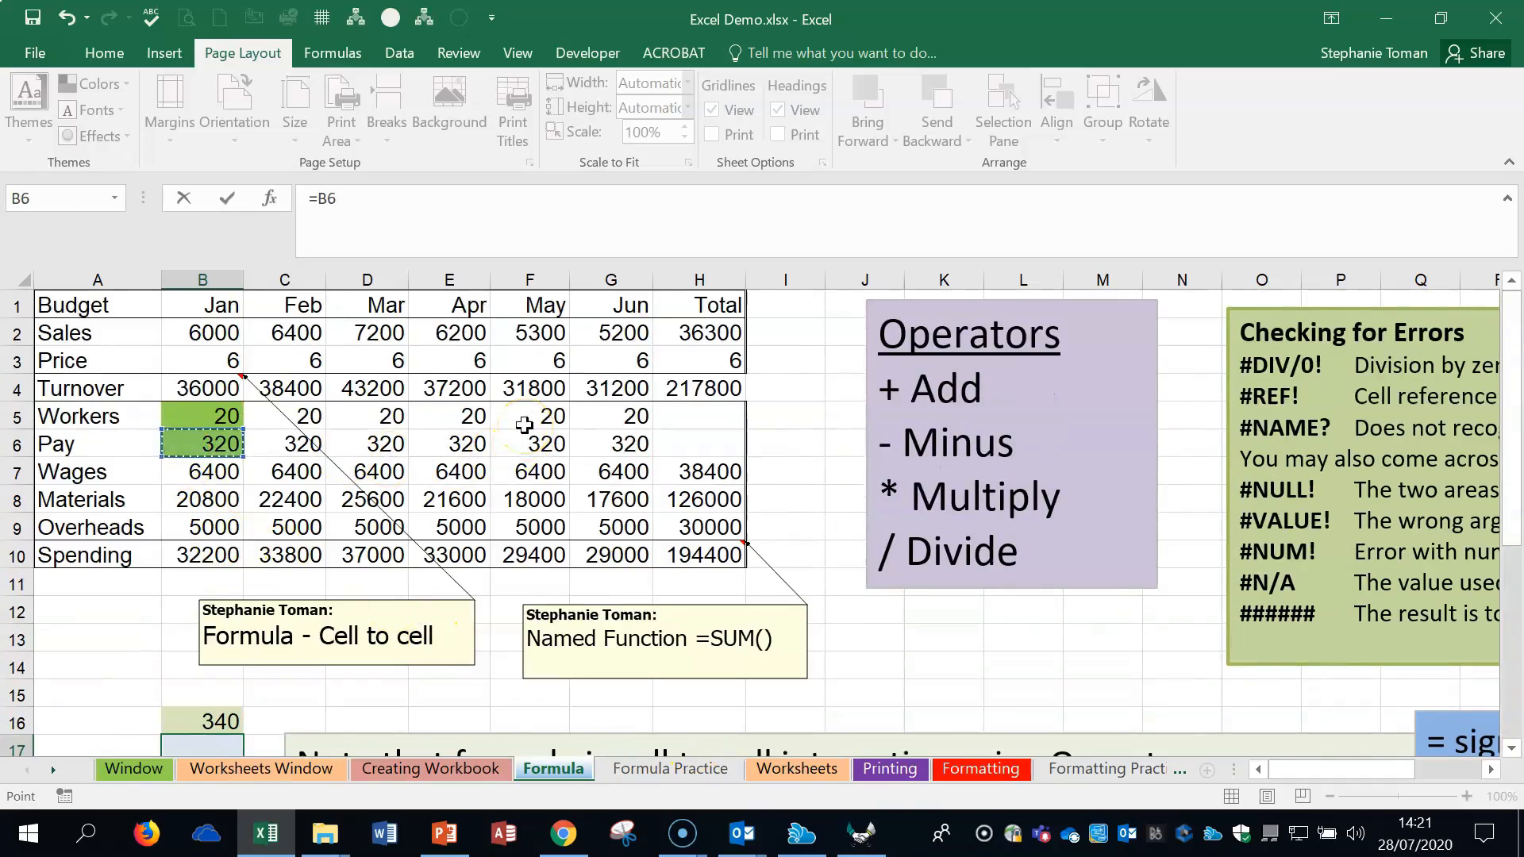
scroll(696, 476, down, 2)
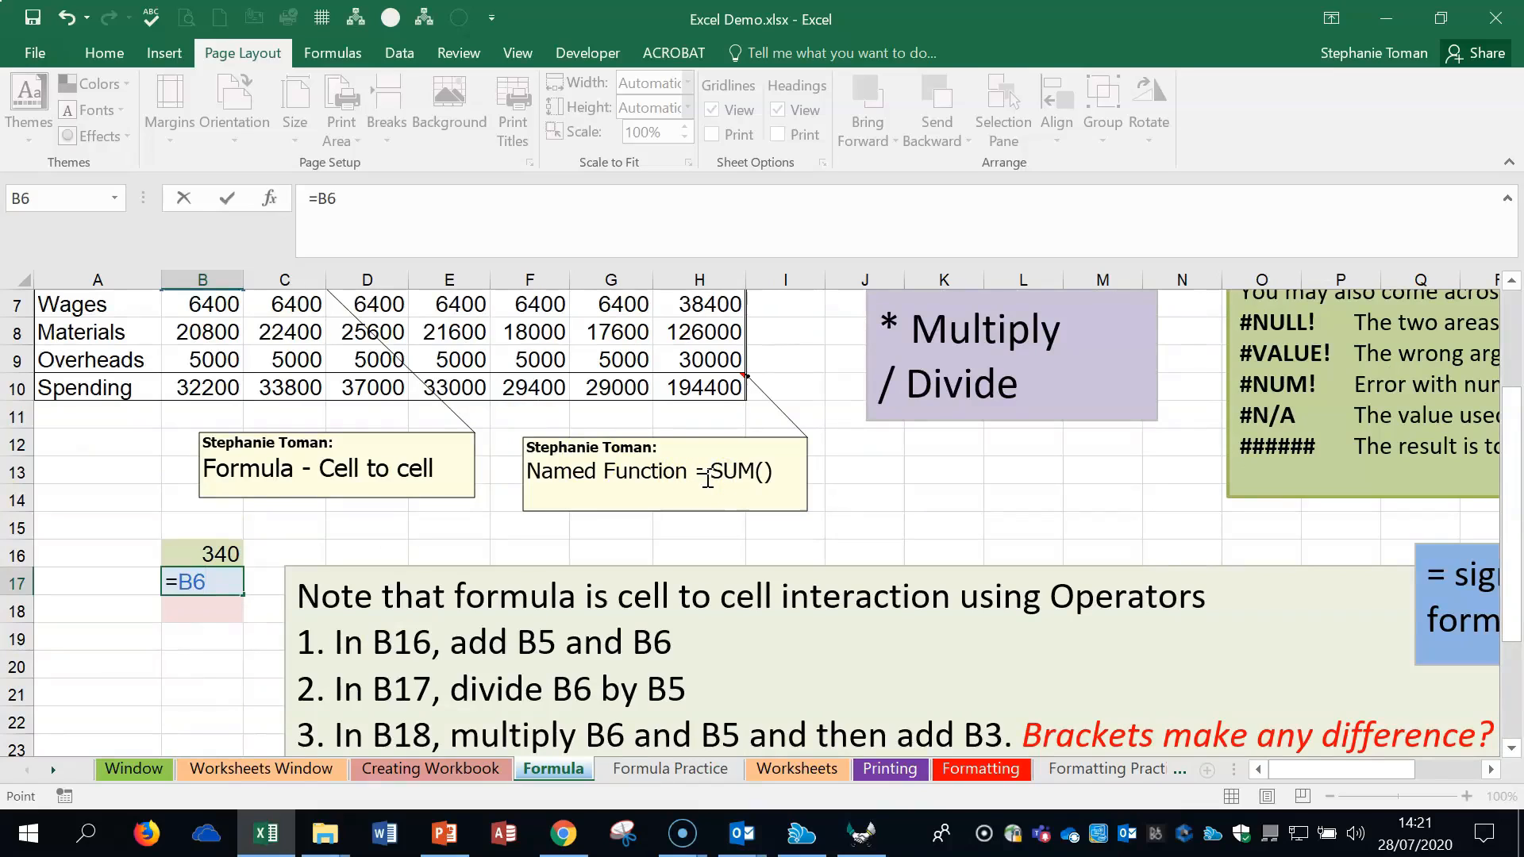
text(/)
scroll(699, 476, up, 1)
click(238, 332)
key(Return)
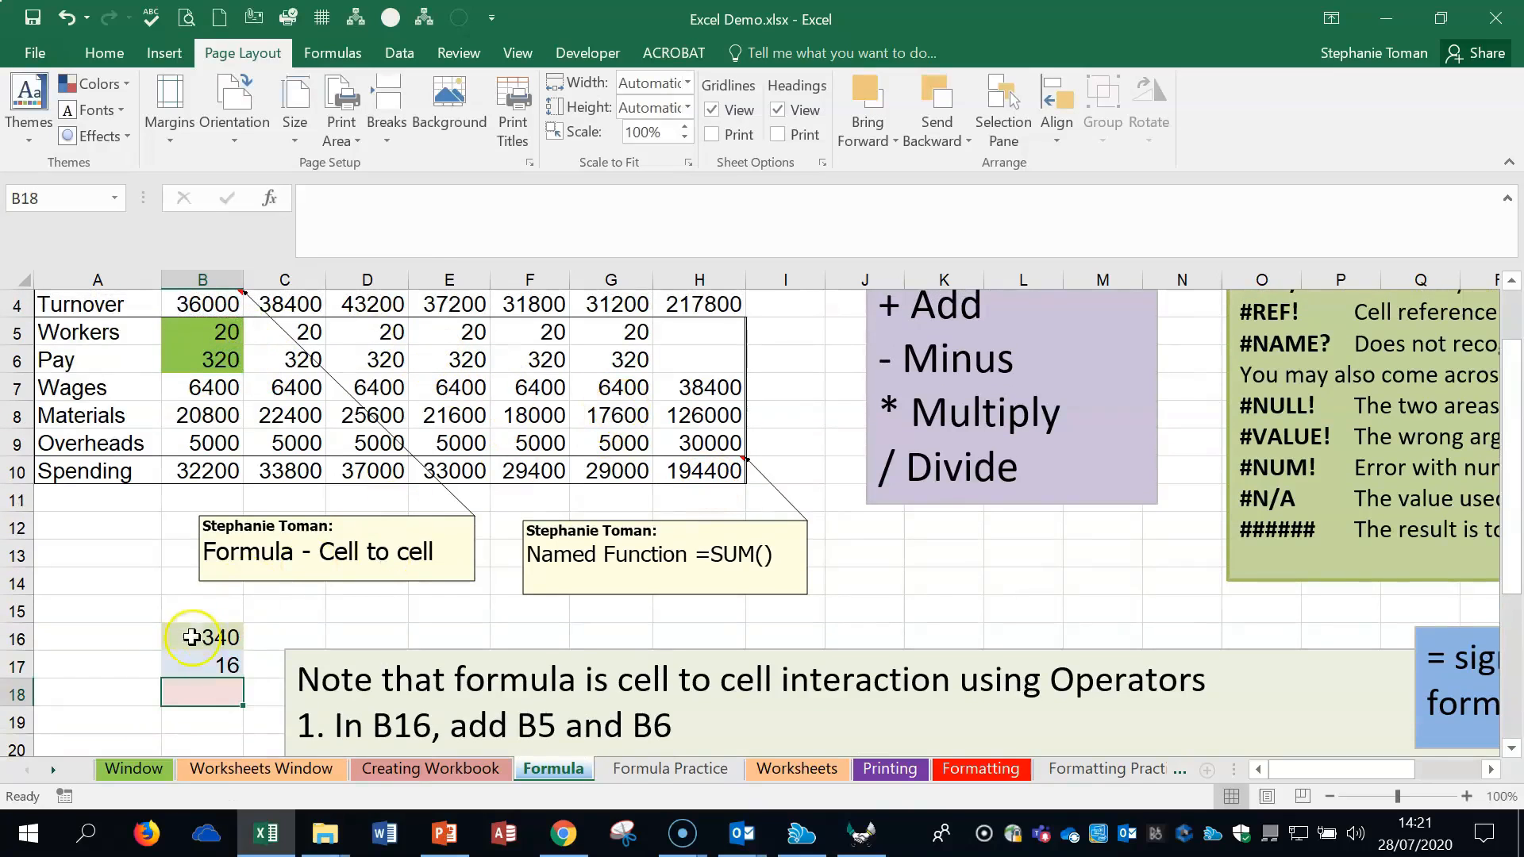
Step: Start a formula in cell B18 that multiplies January's pay by its workers, =B6*B5
scroll(226, 683, down, 1)
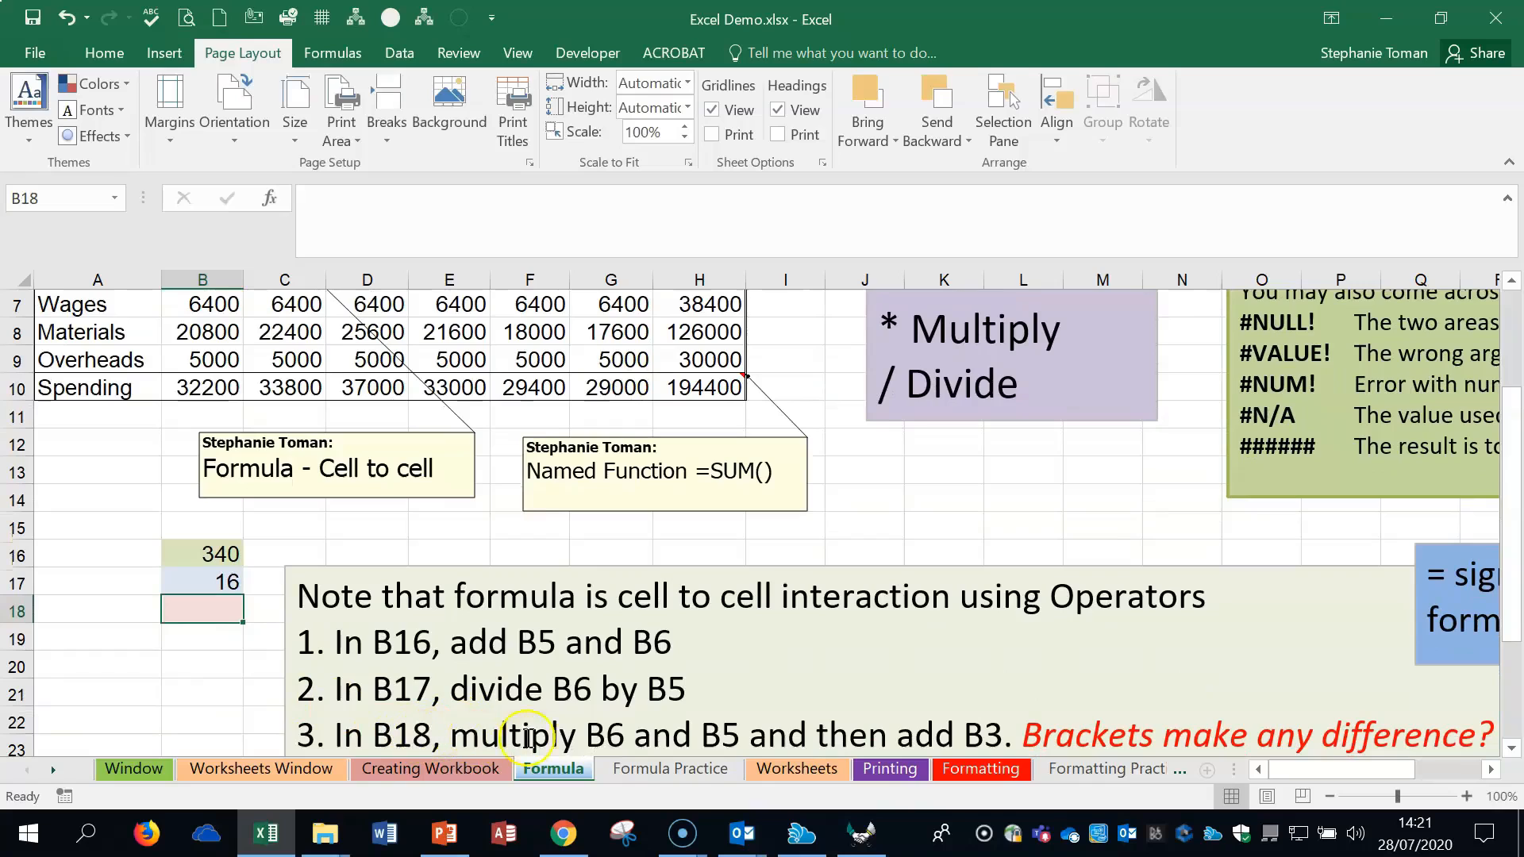
click(188, 613)
text(=)
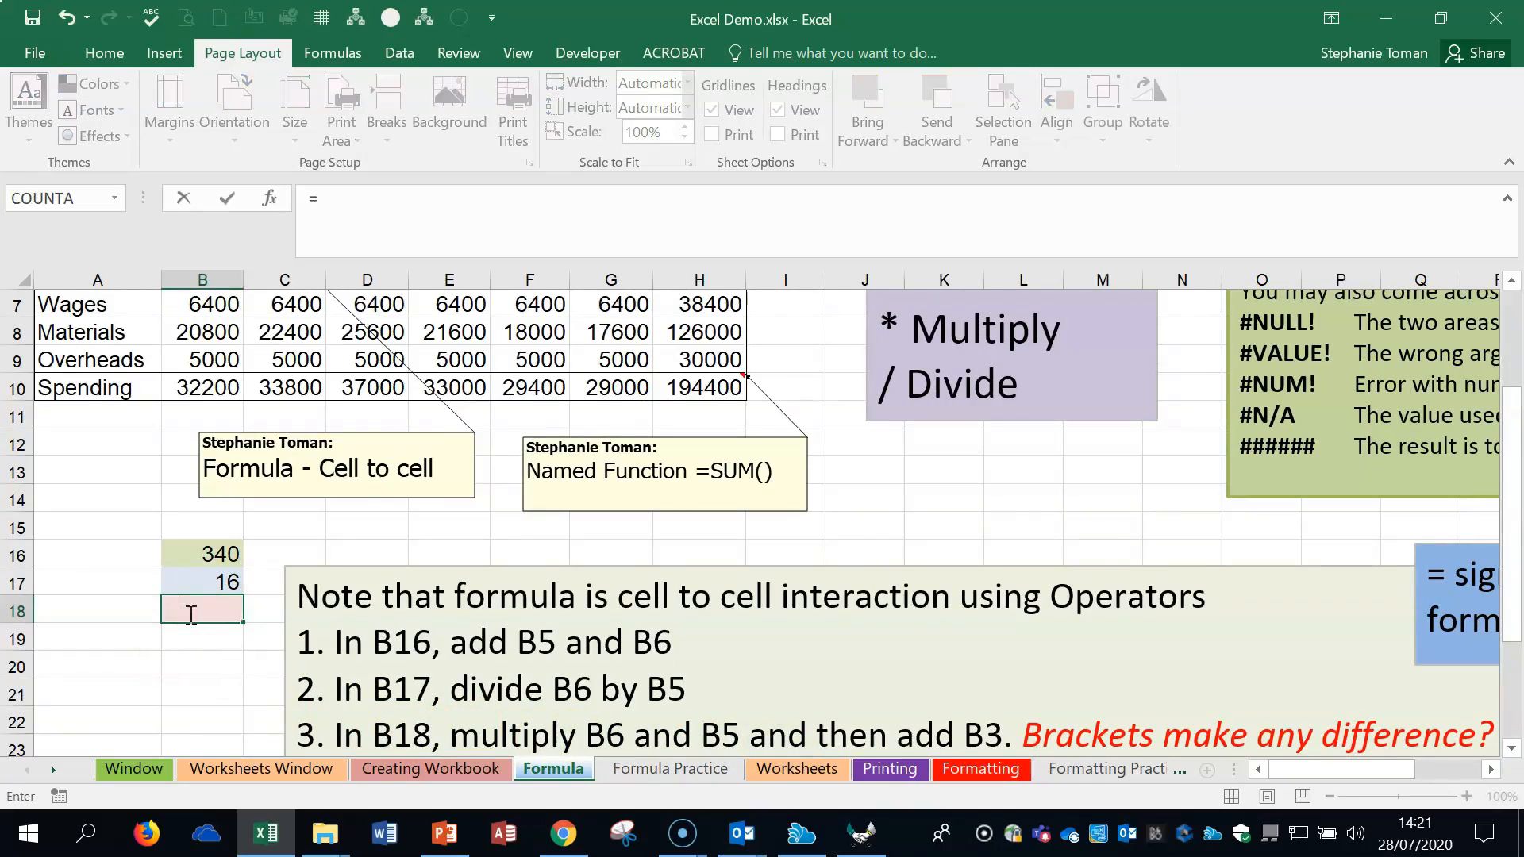
scroll(190, 614, up, 2)
click(198, 445)
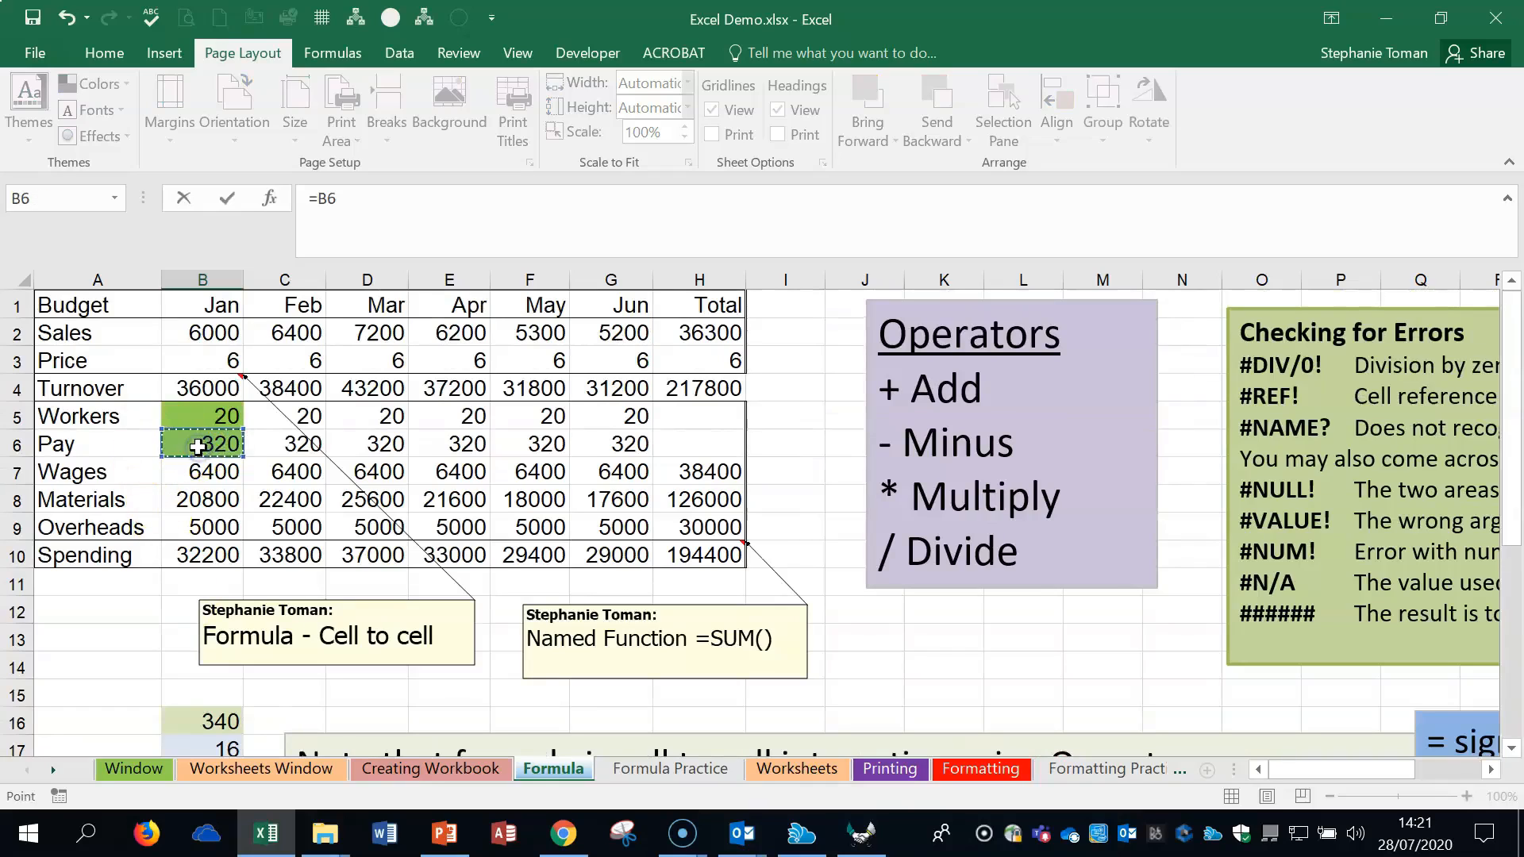
text(*)
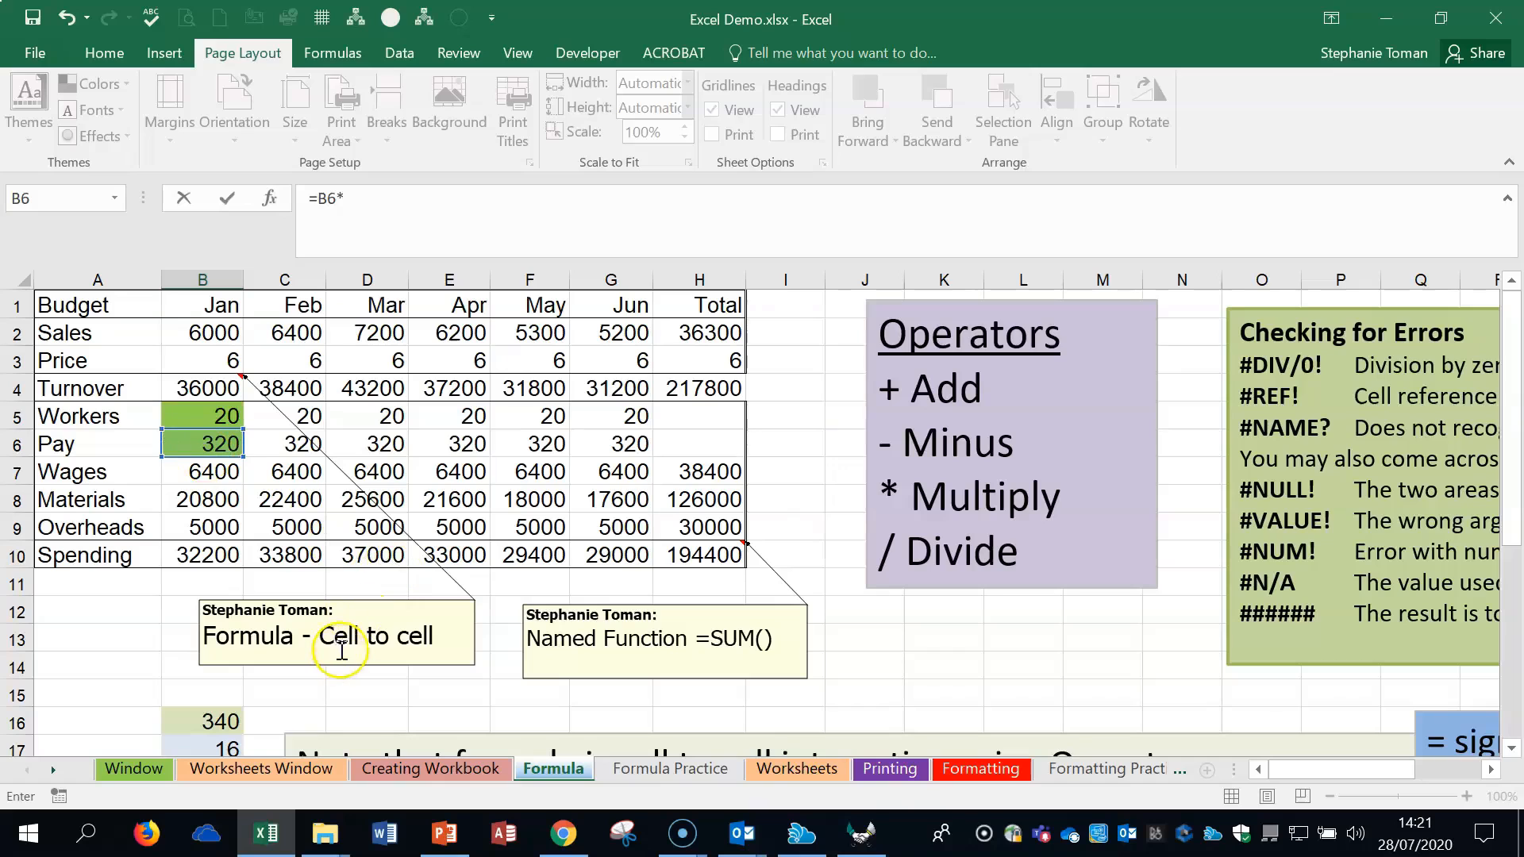
scroll(381, 641, down, 2)
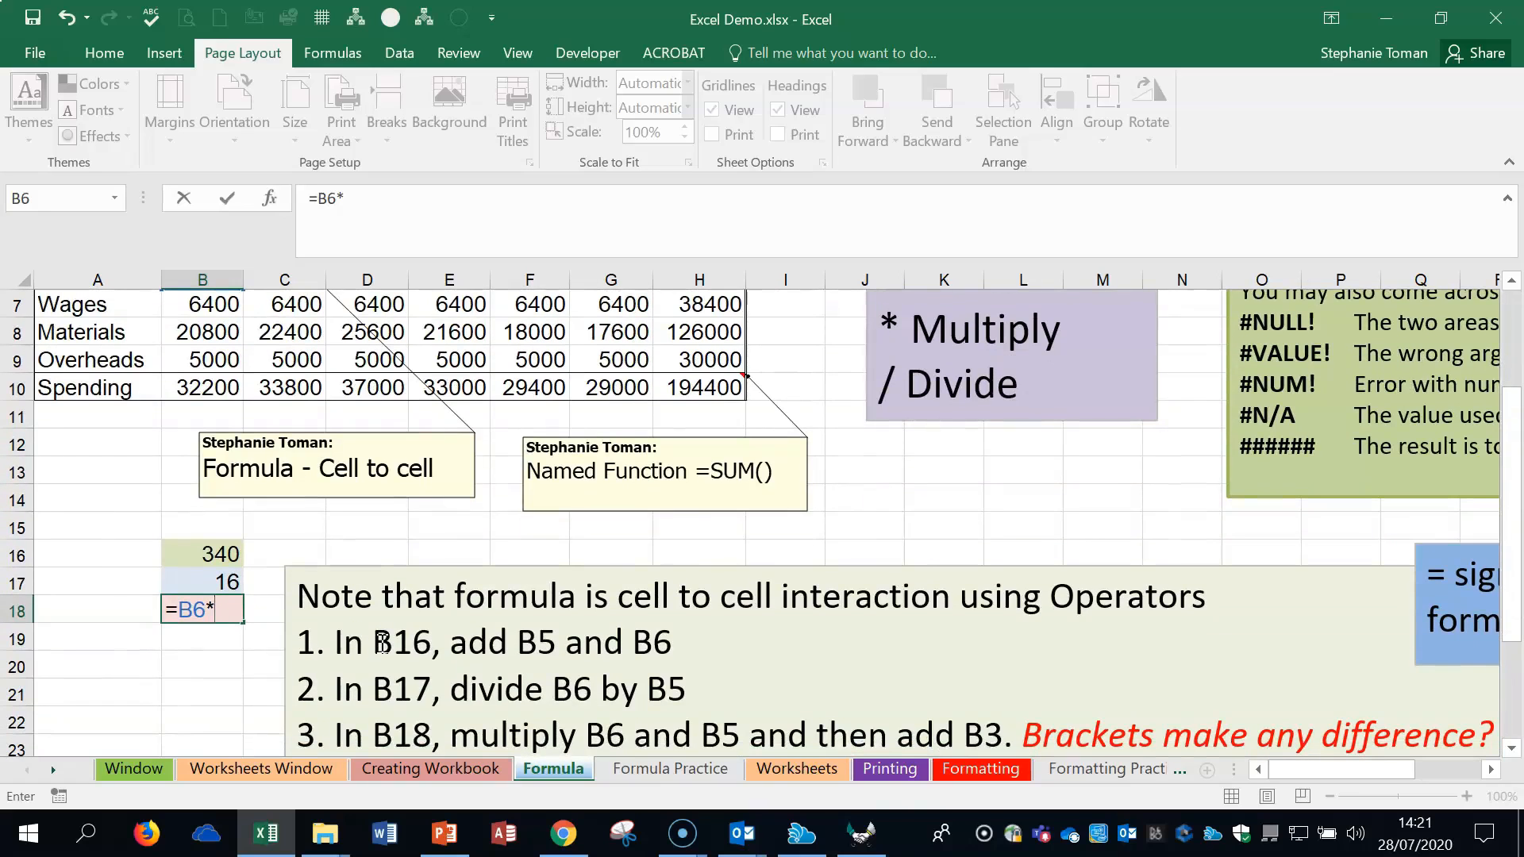
scroll(203, 381, up, 2)
click(207, 410)
Step: Add the January price from B3 to the B18 formula and enter it as =B6*B5+B3
scroll(592, 531, down, 2)
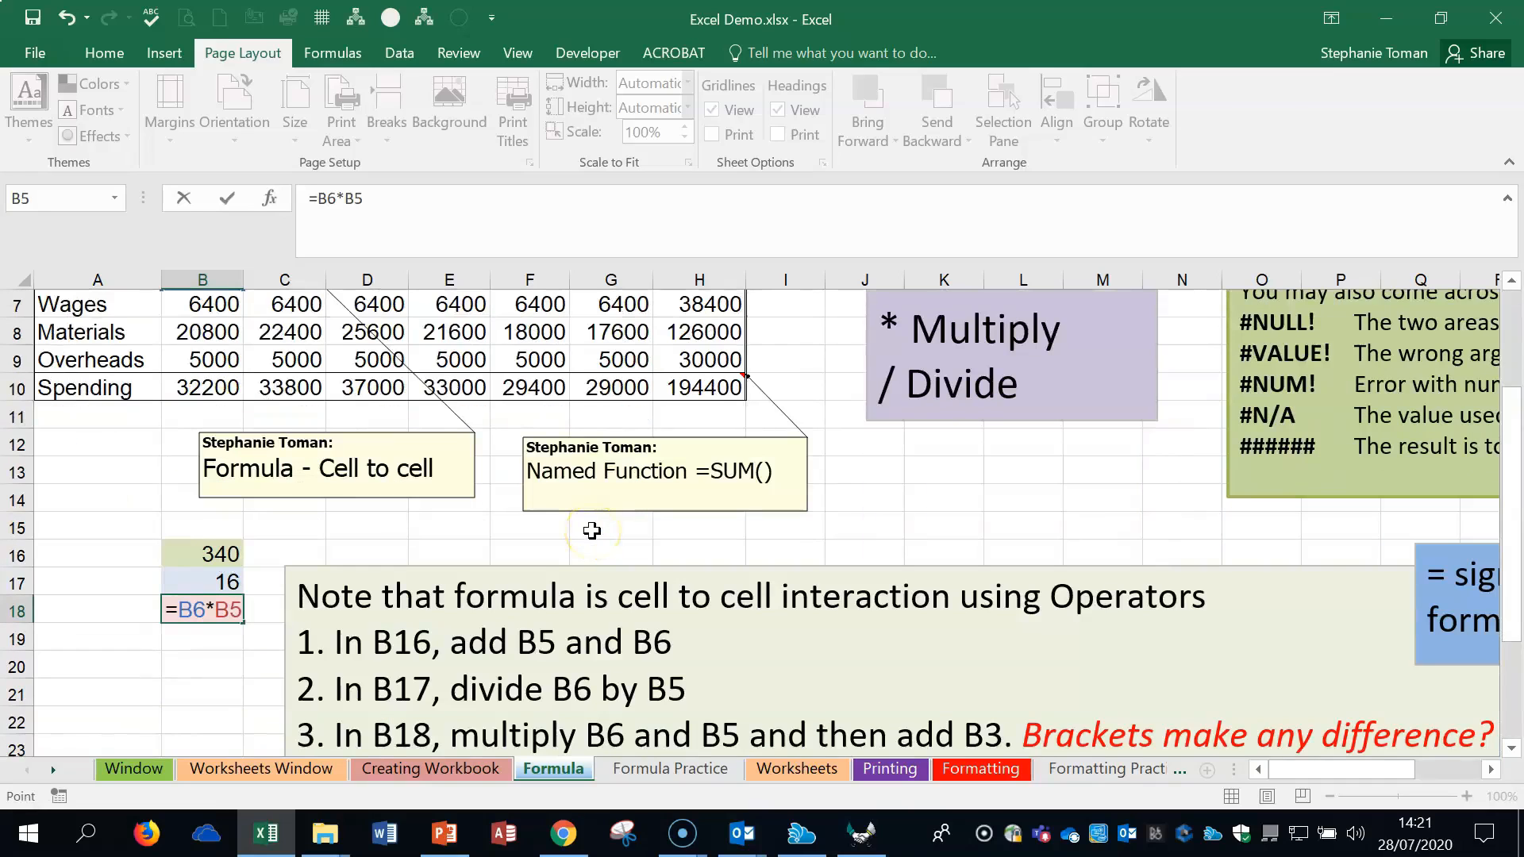
scroll(592, 531, down, 1)
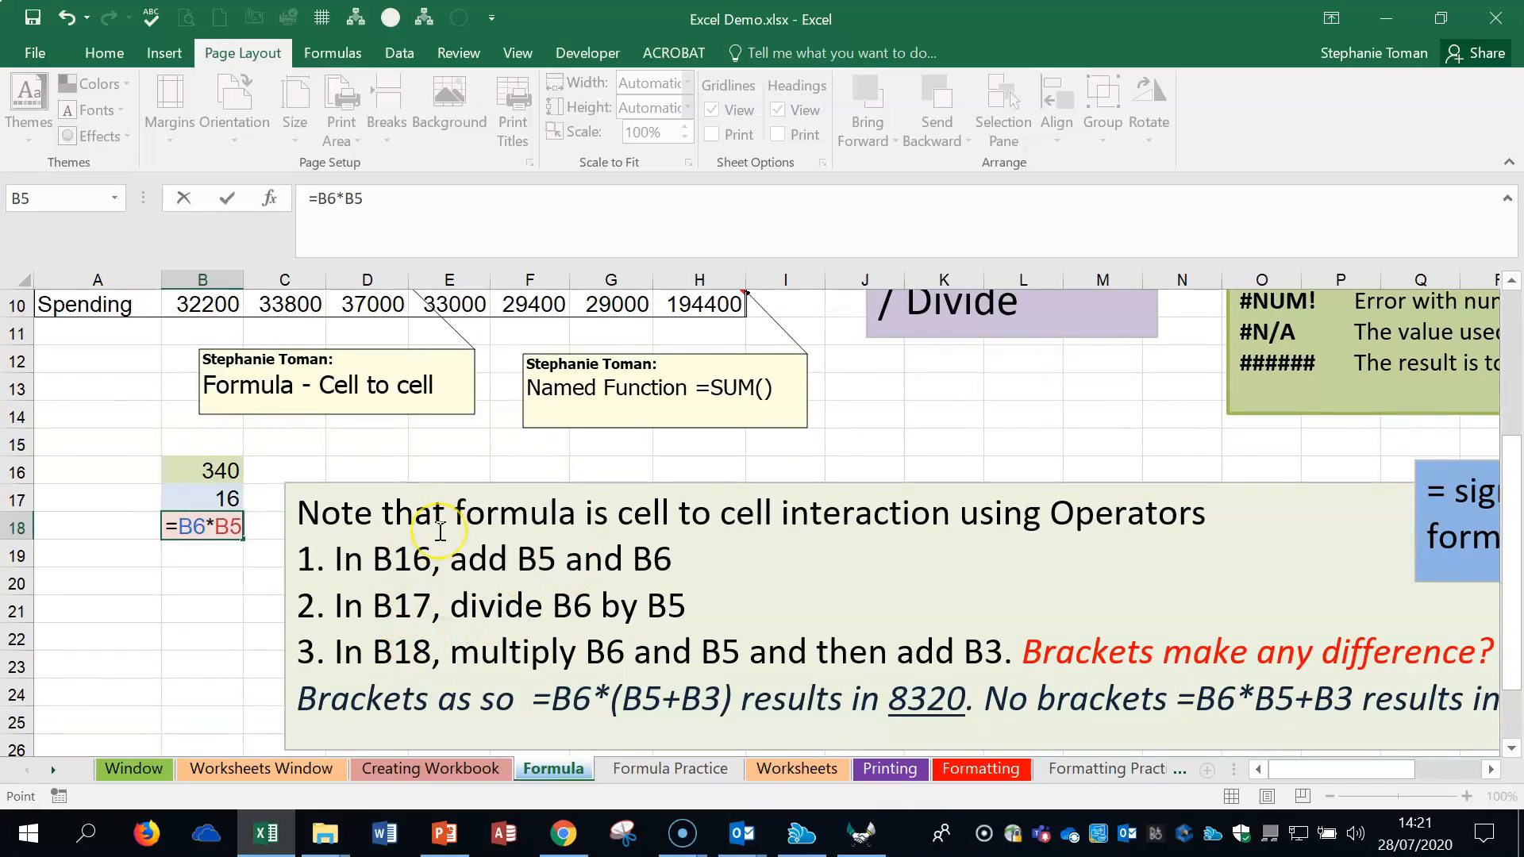
text(+)
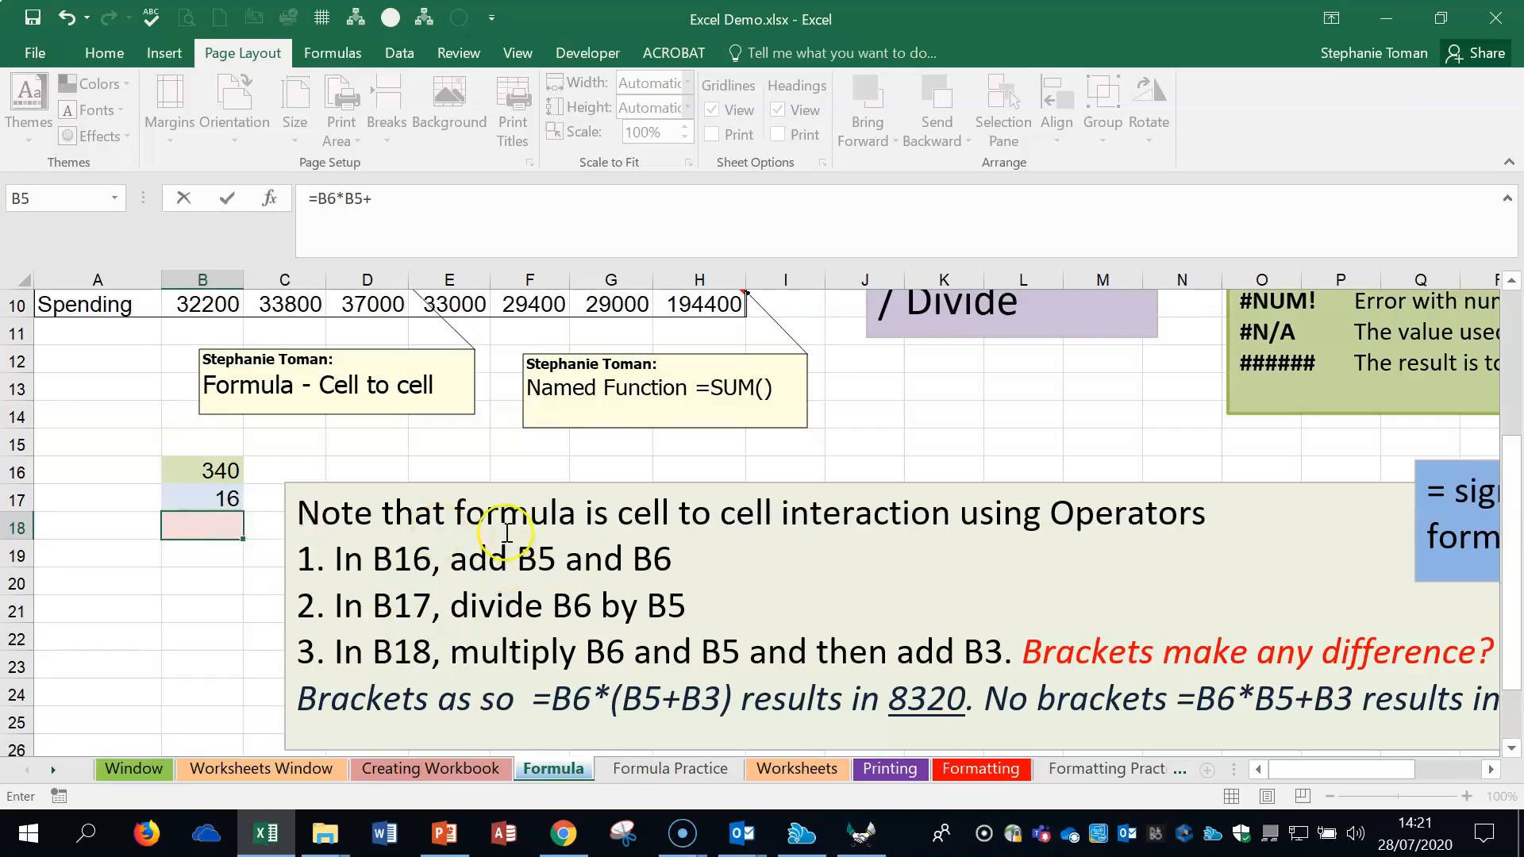
scroll(502, 527, up, 2)
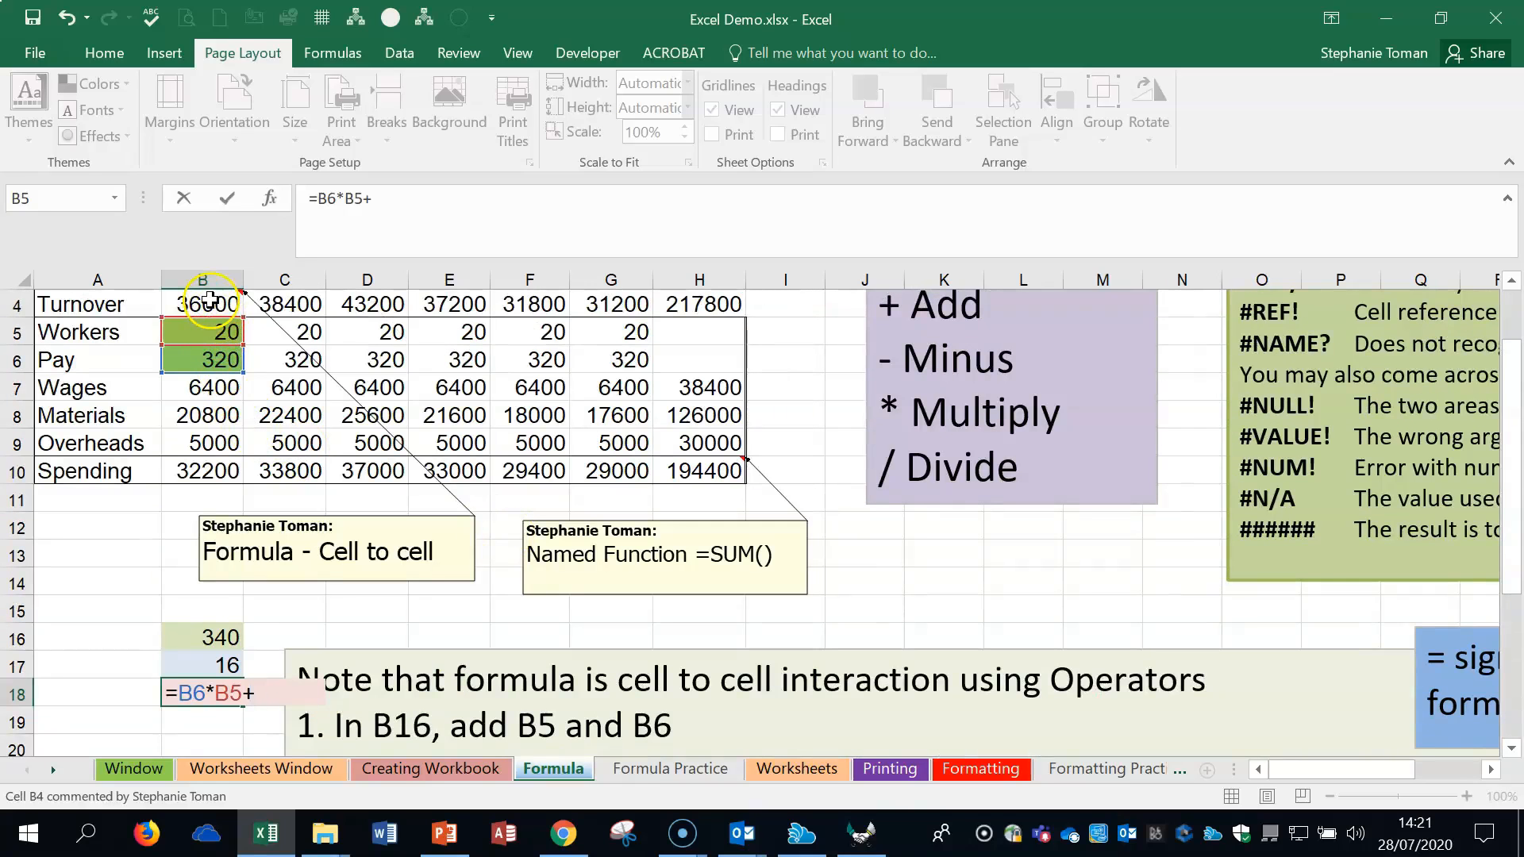
scroll(208, 300, up, 1)
click(206, 361)
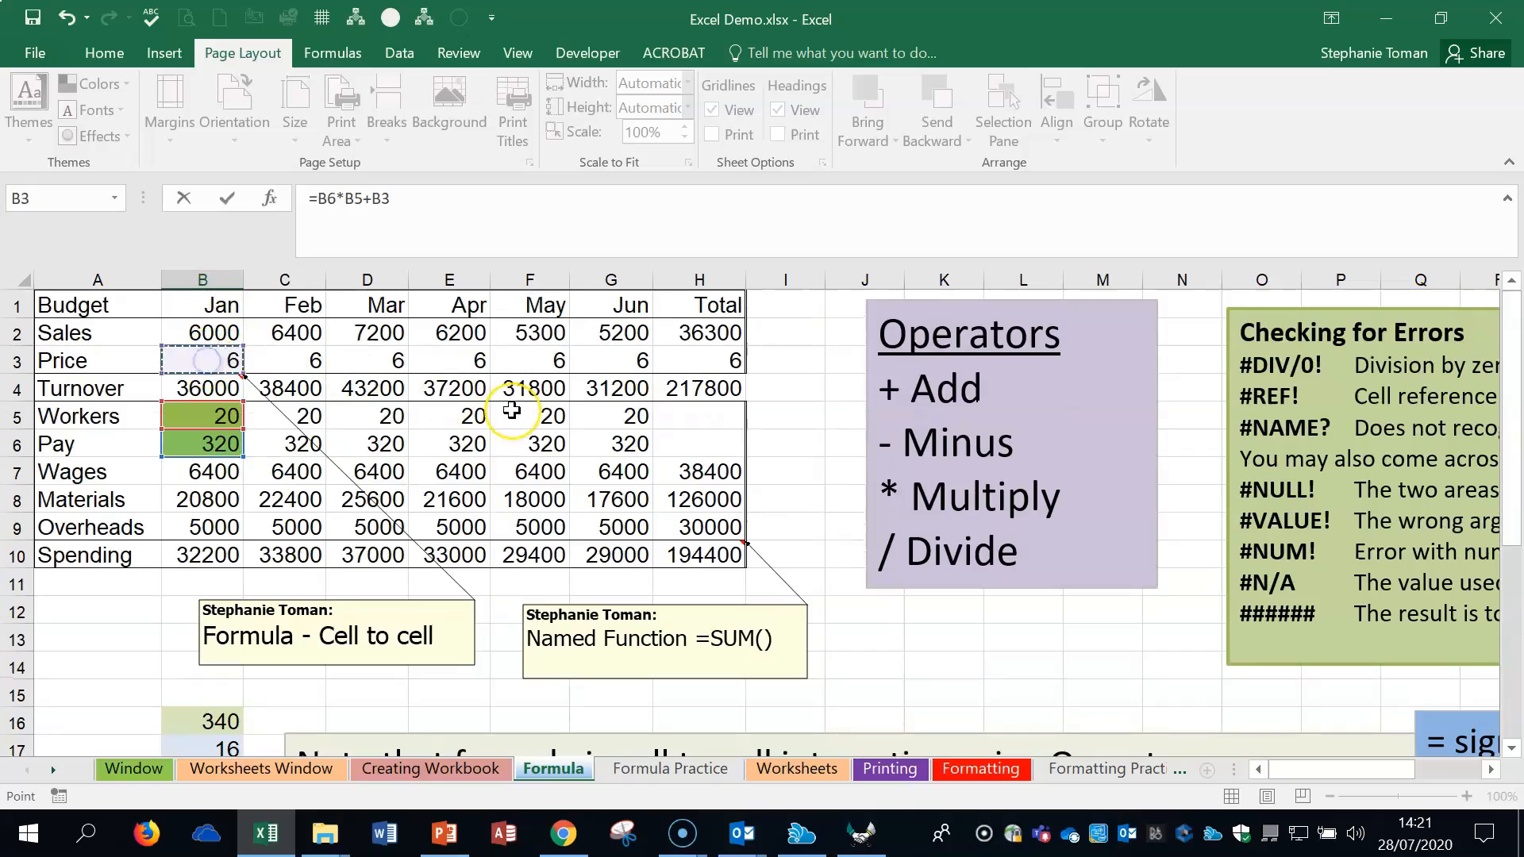
click(325, 204)
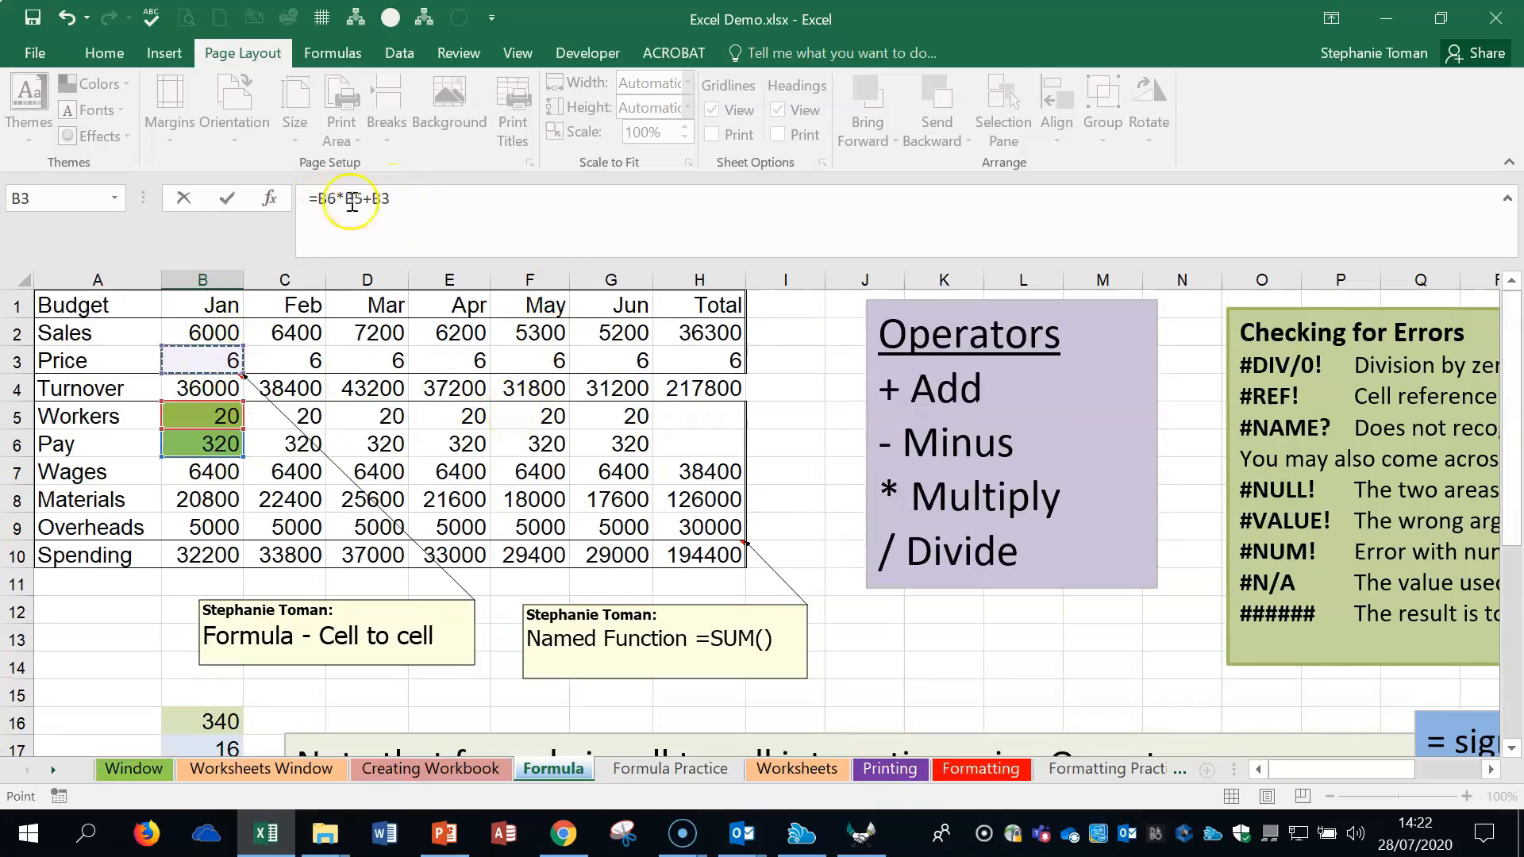
key(Return)
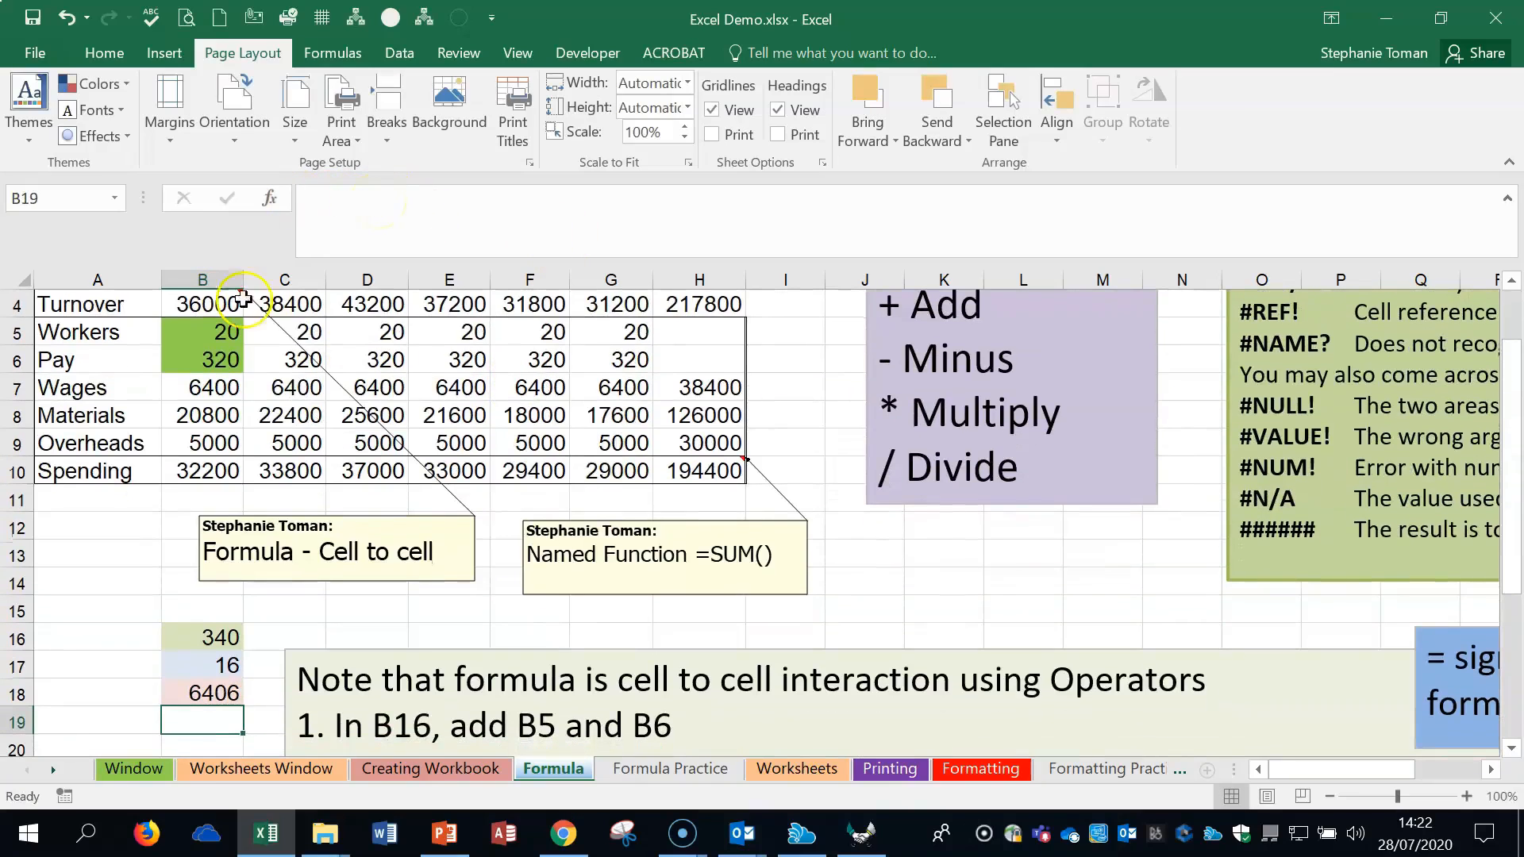
Step: Put brackets around the addition in B18 so the formula reads =B6*(B5+B3)
click(222, 692)
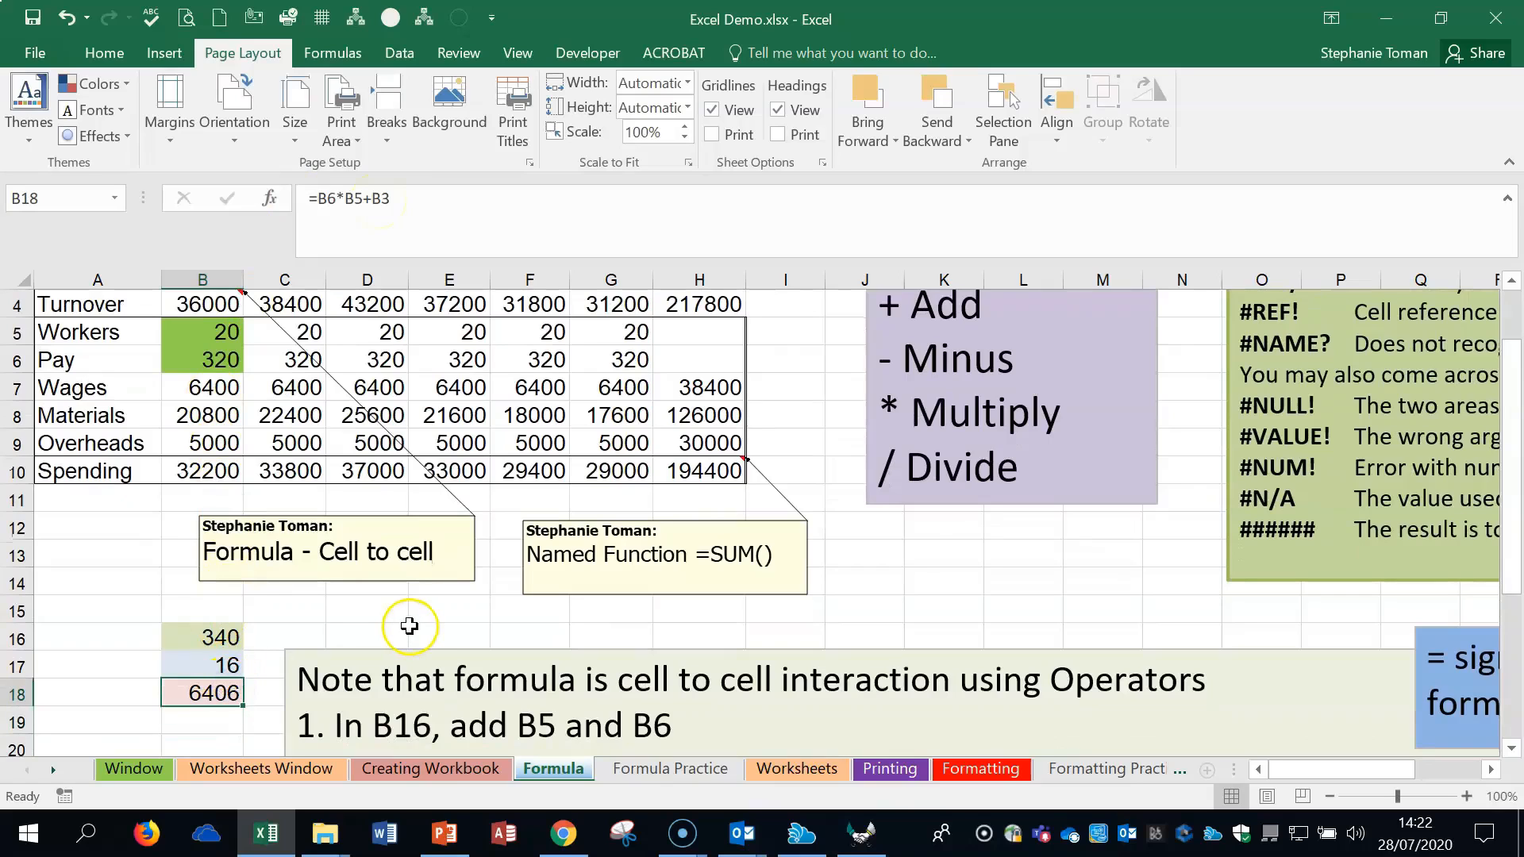
scroll(426, 632, down, 3)
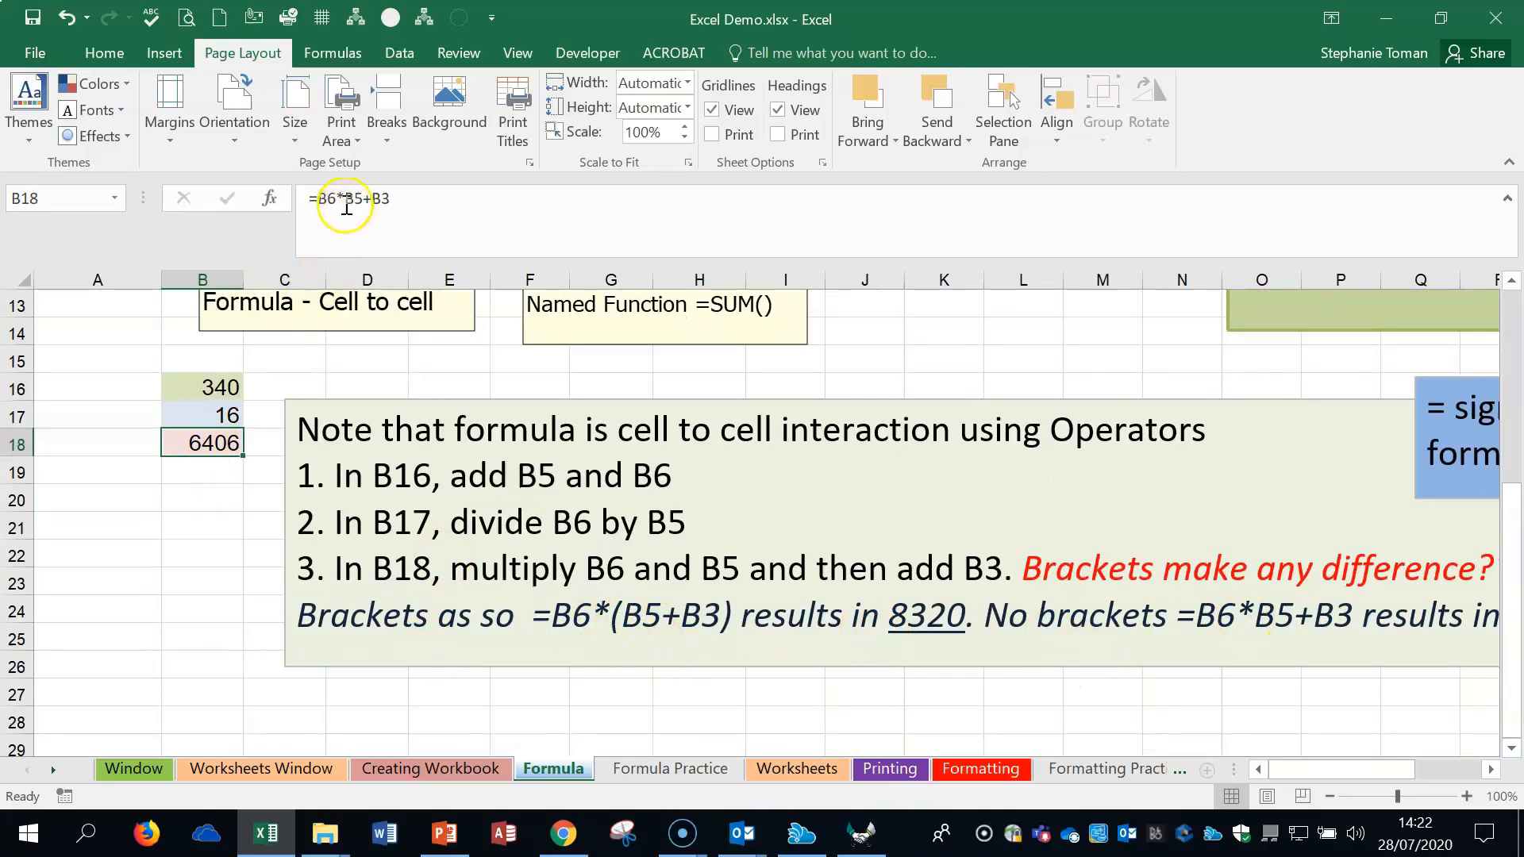
click(340, 197)
text(()
click(398, 198)
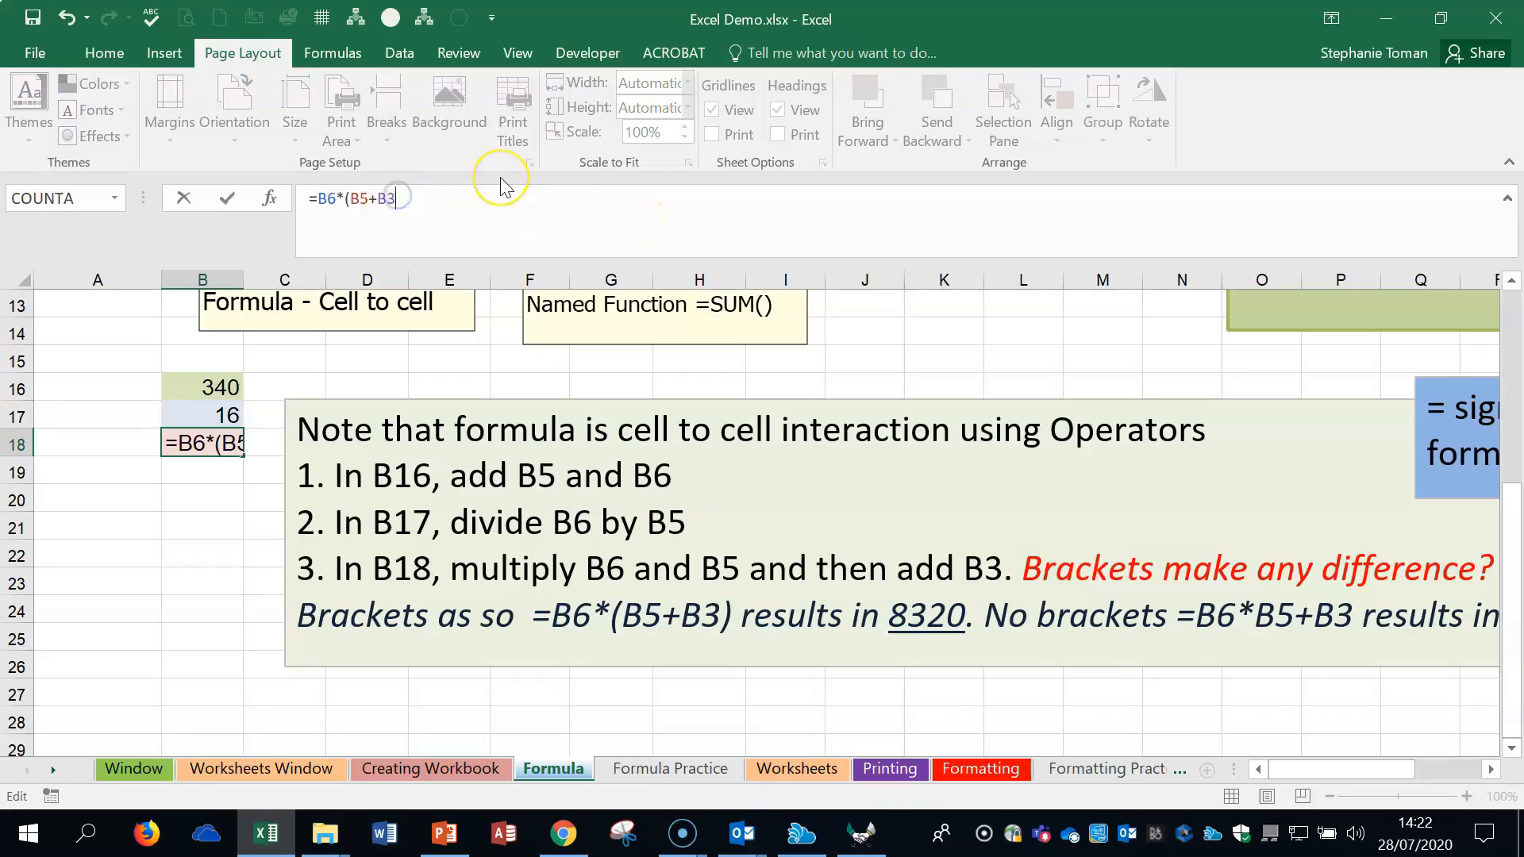
text(_)
key(BackSpace)
text())
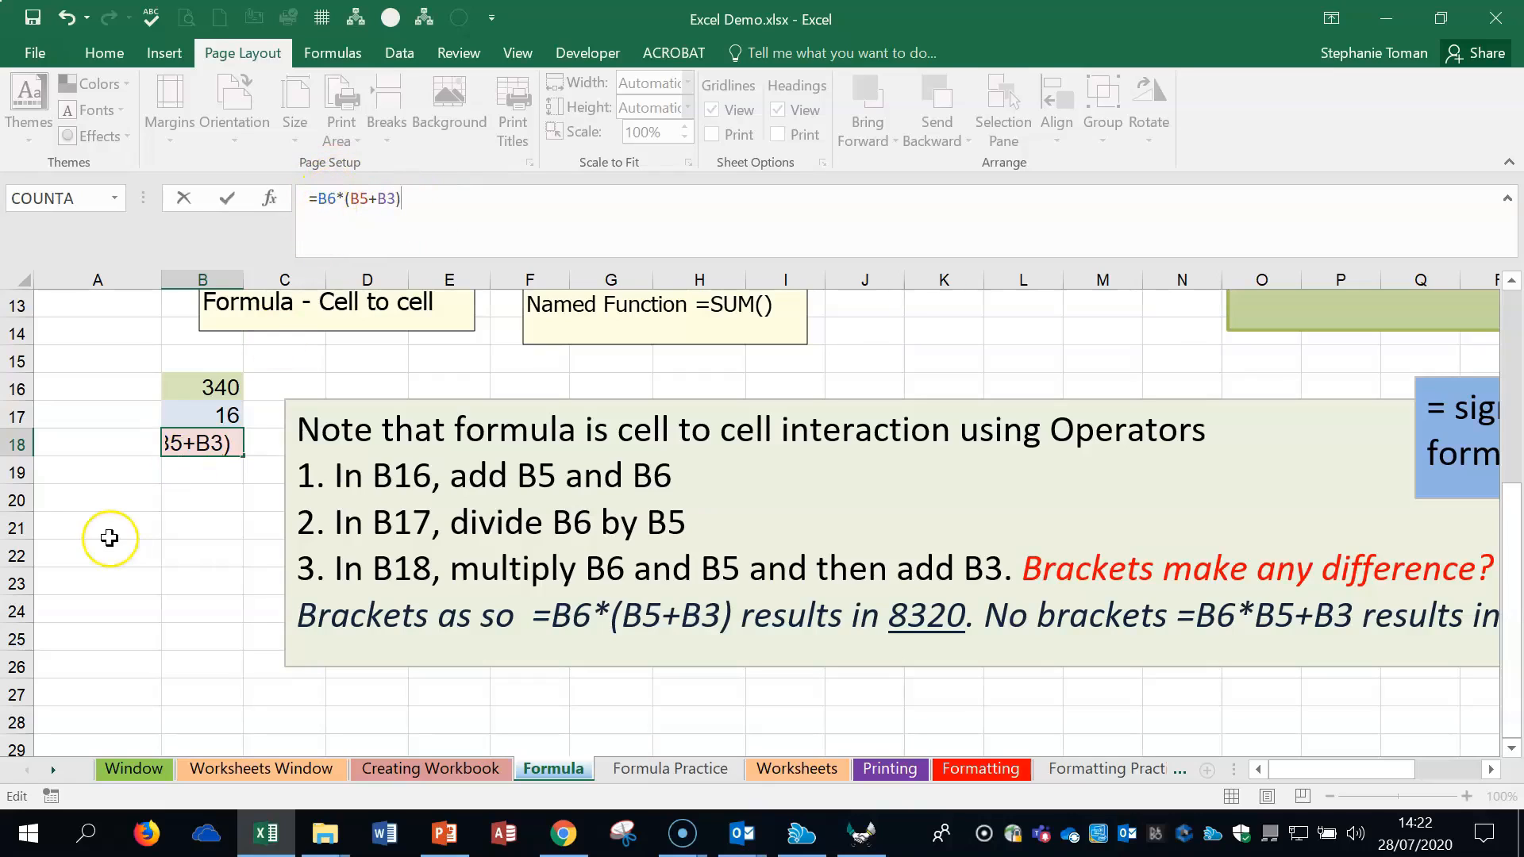
key(Return)
click(202, 446)
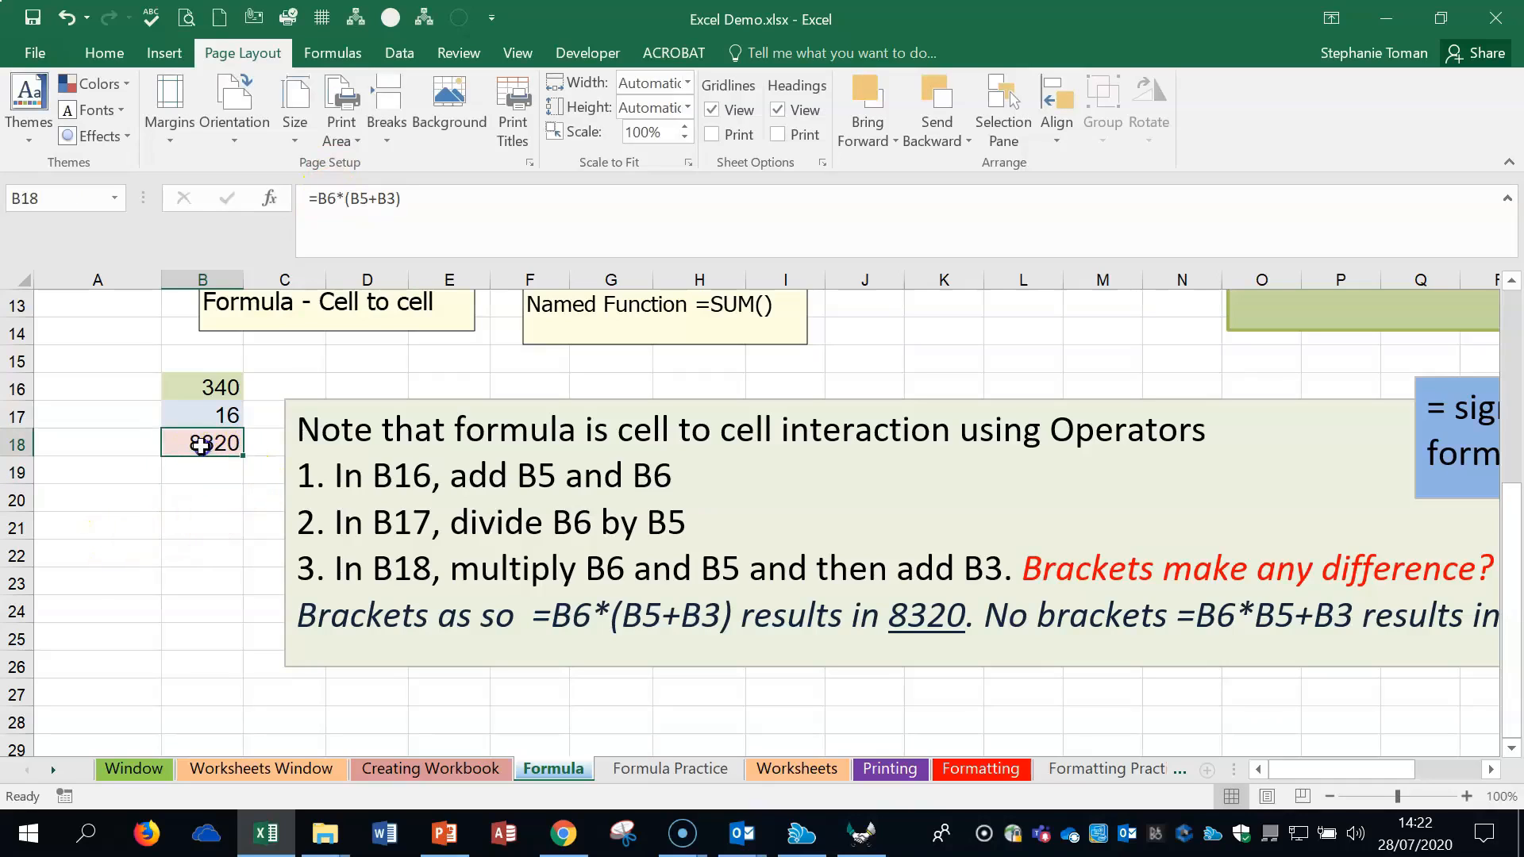
Step: Undo both B18 formula entries and redo them to compare the results without and with brackets
click(66, 19)
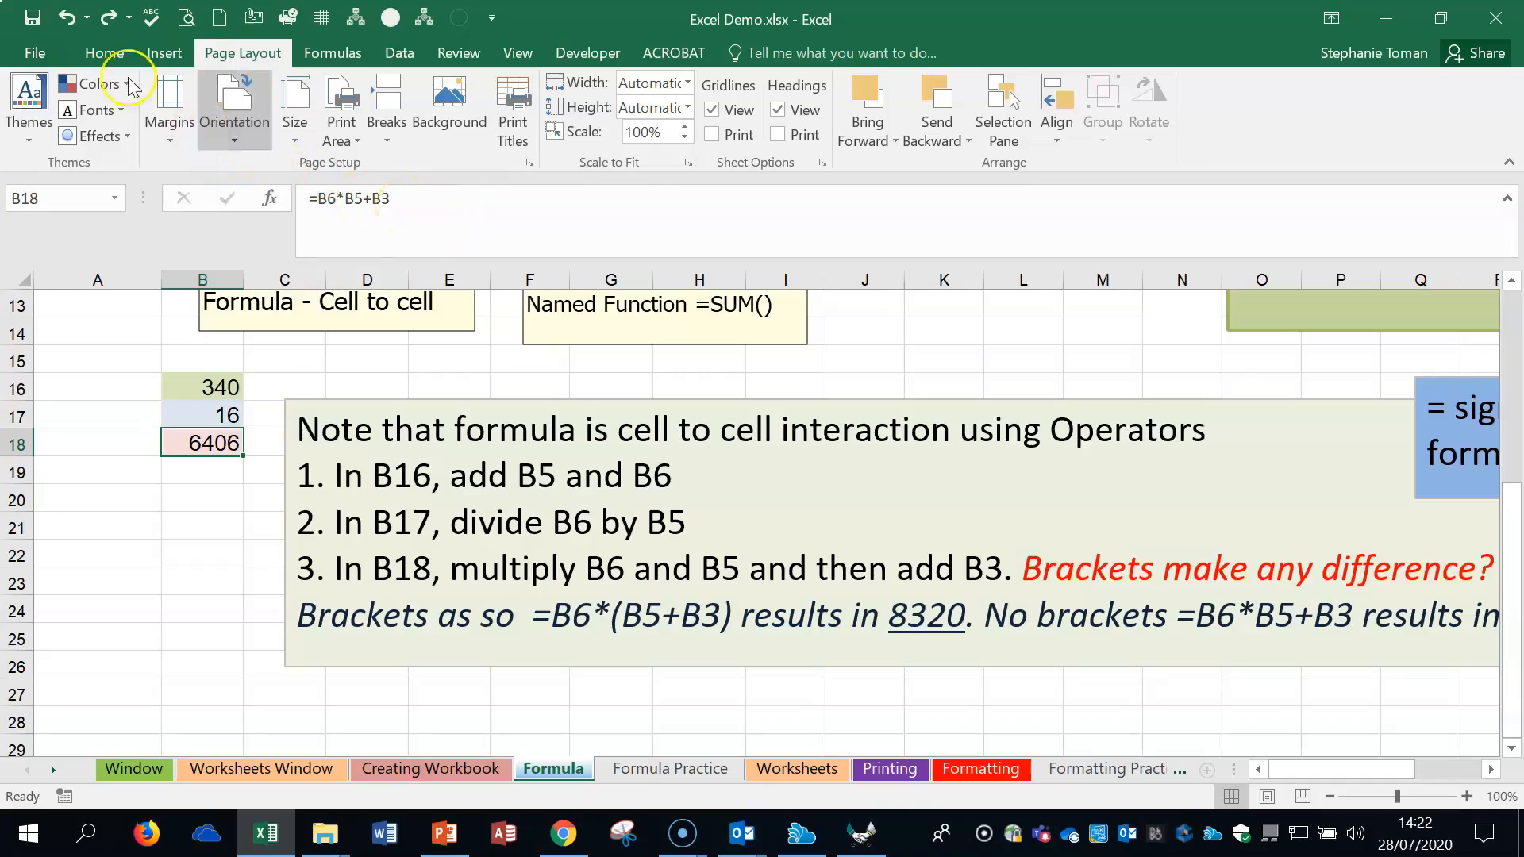
click(63, 18)
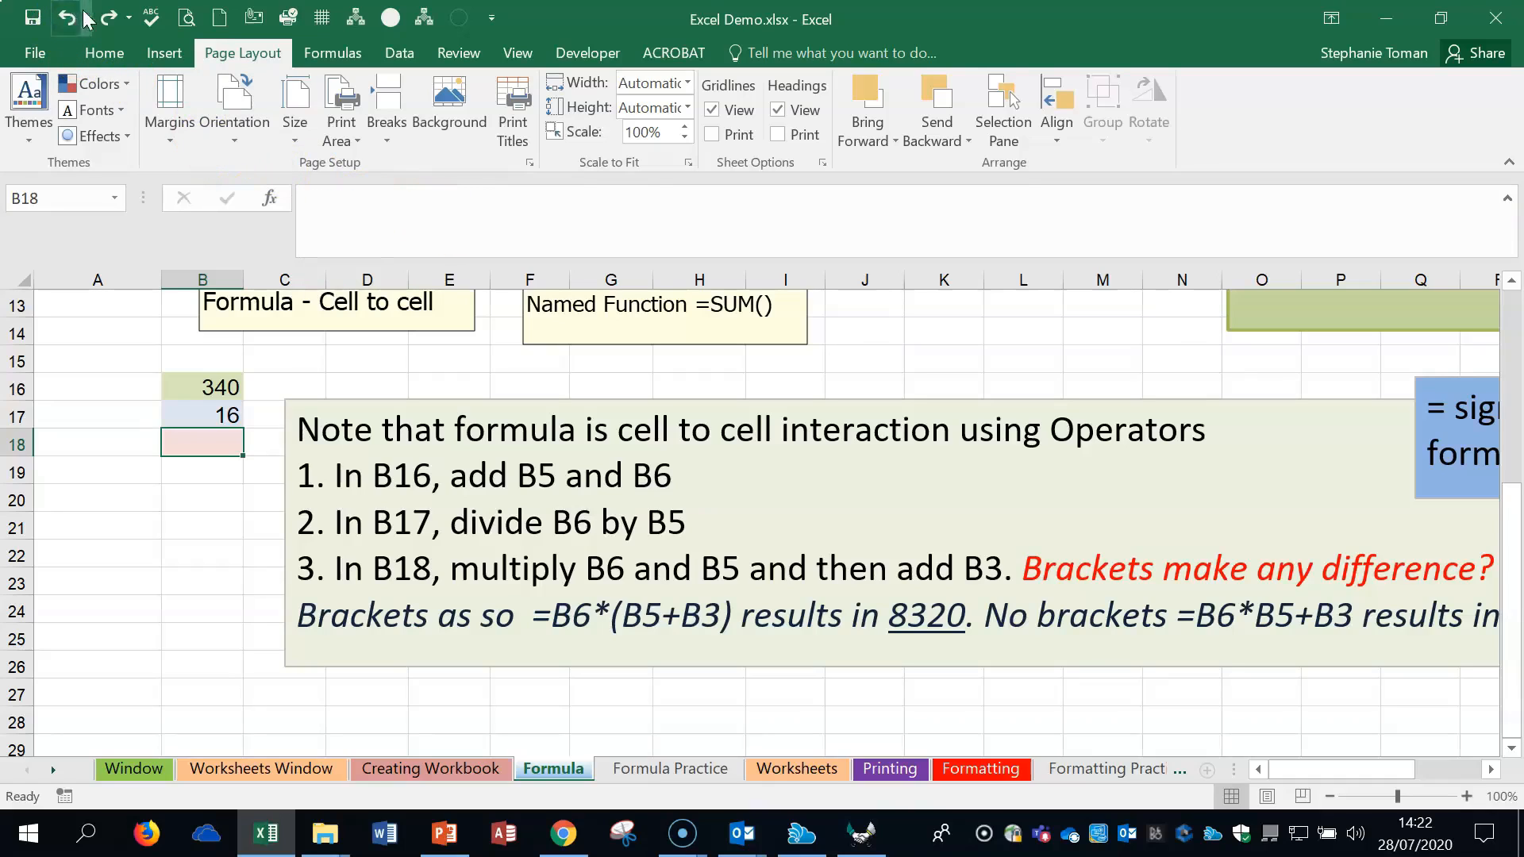
click(103, 18)
click(103, 18)
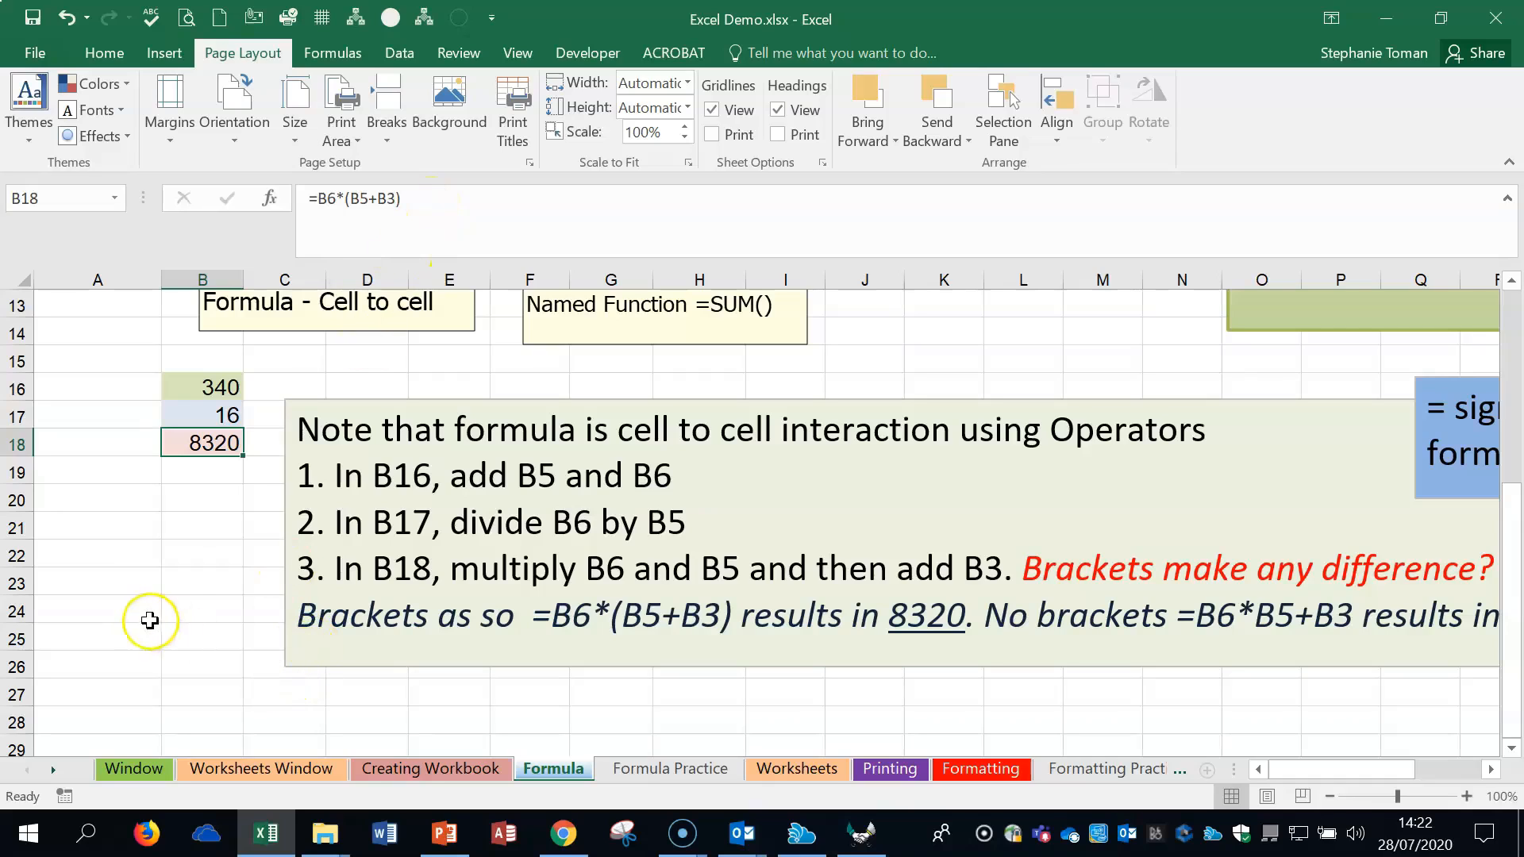
Step: Preview the exercises on the Formula Practice sheet and return to the Formula sheet
click(183, 611)
scroll(239, 599, down, 1)
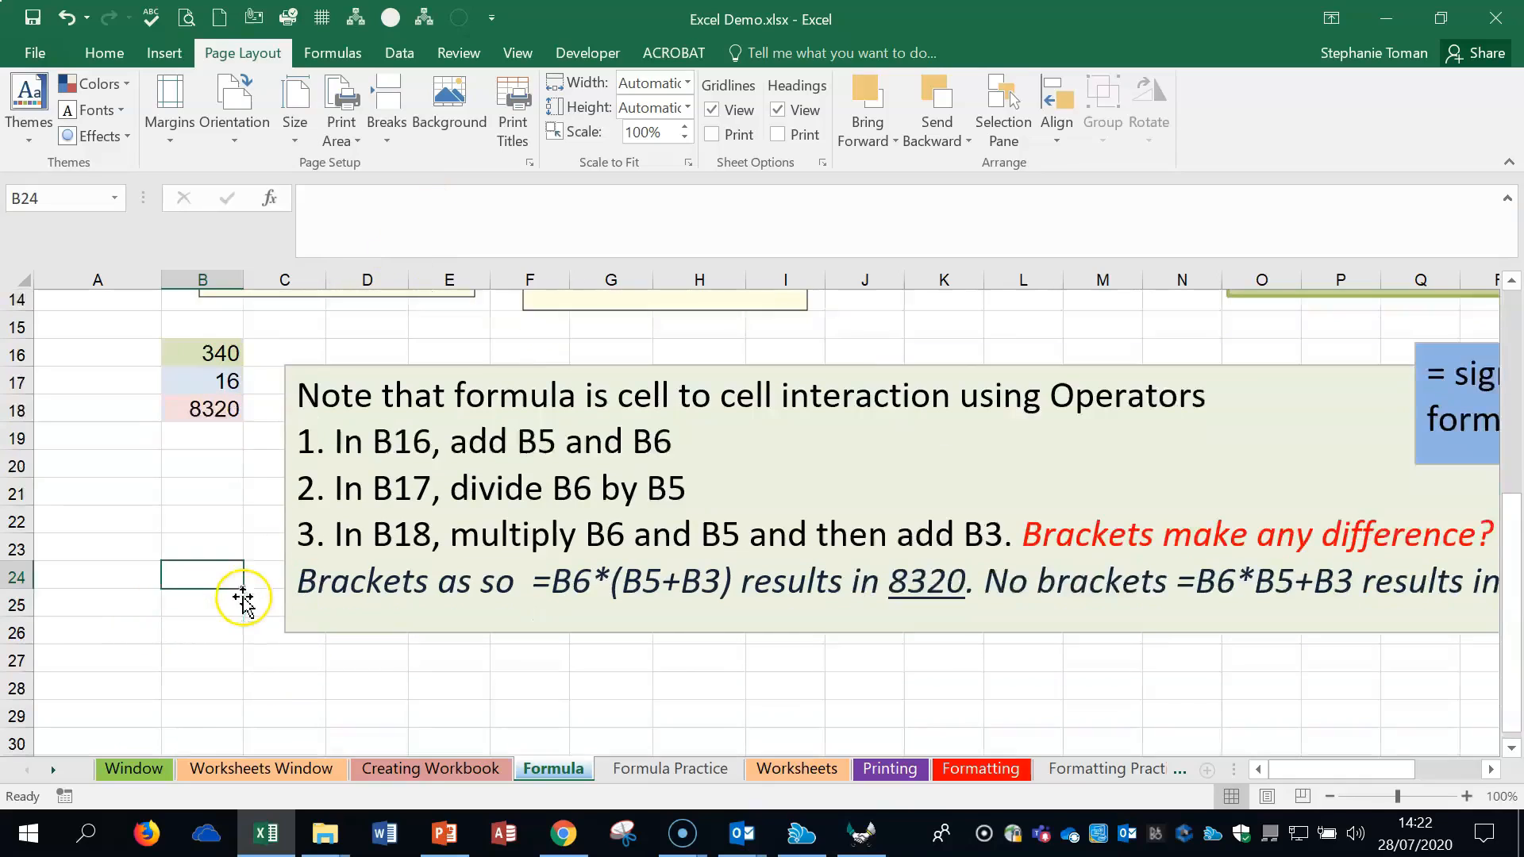
click(1086, 663)
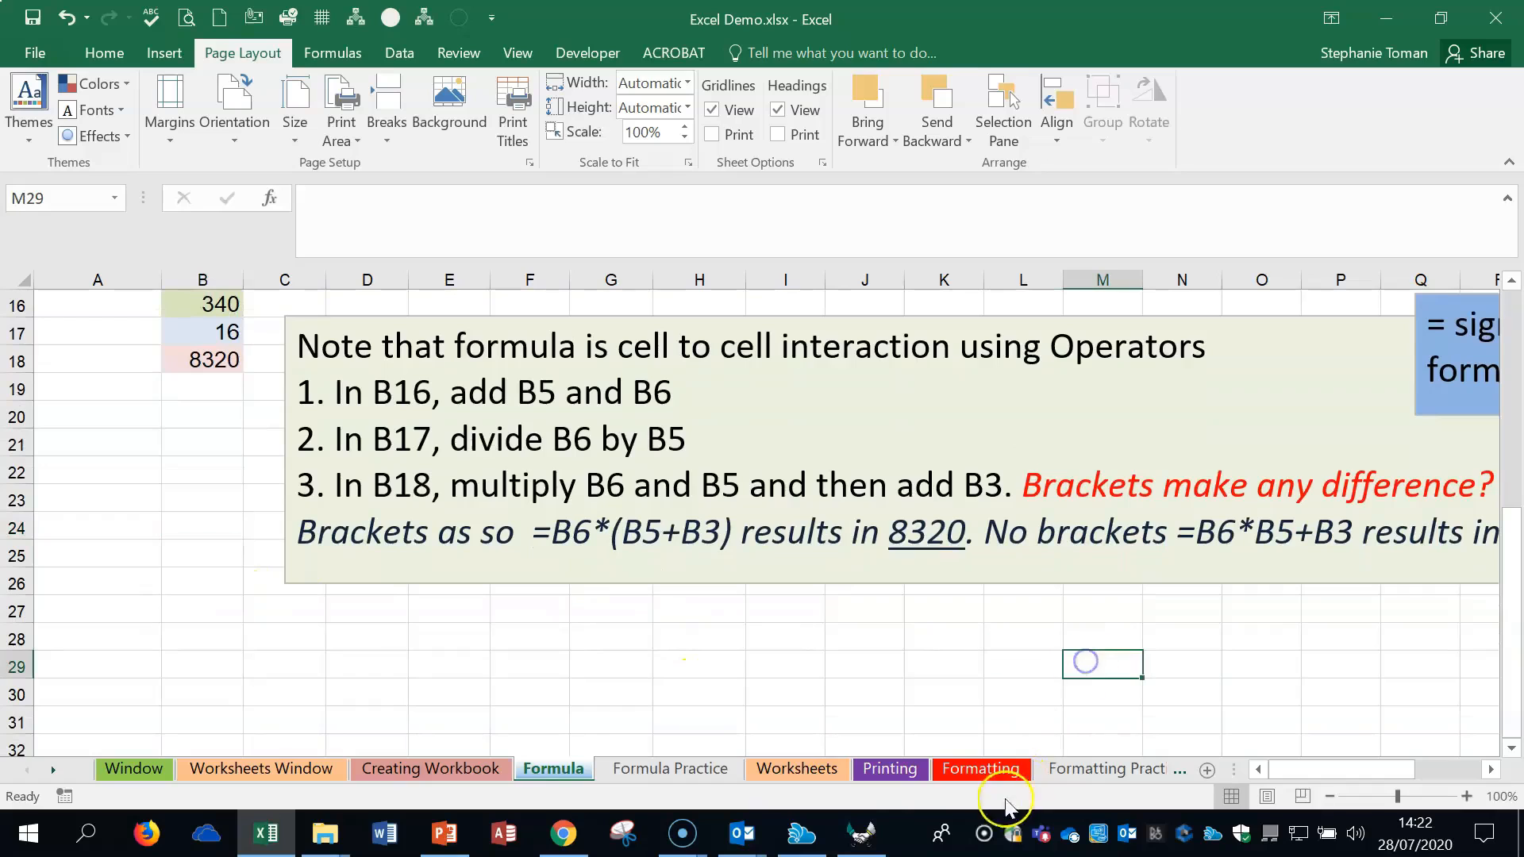
click(668, 768)
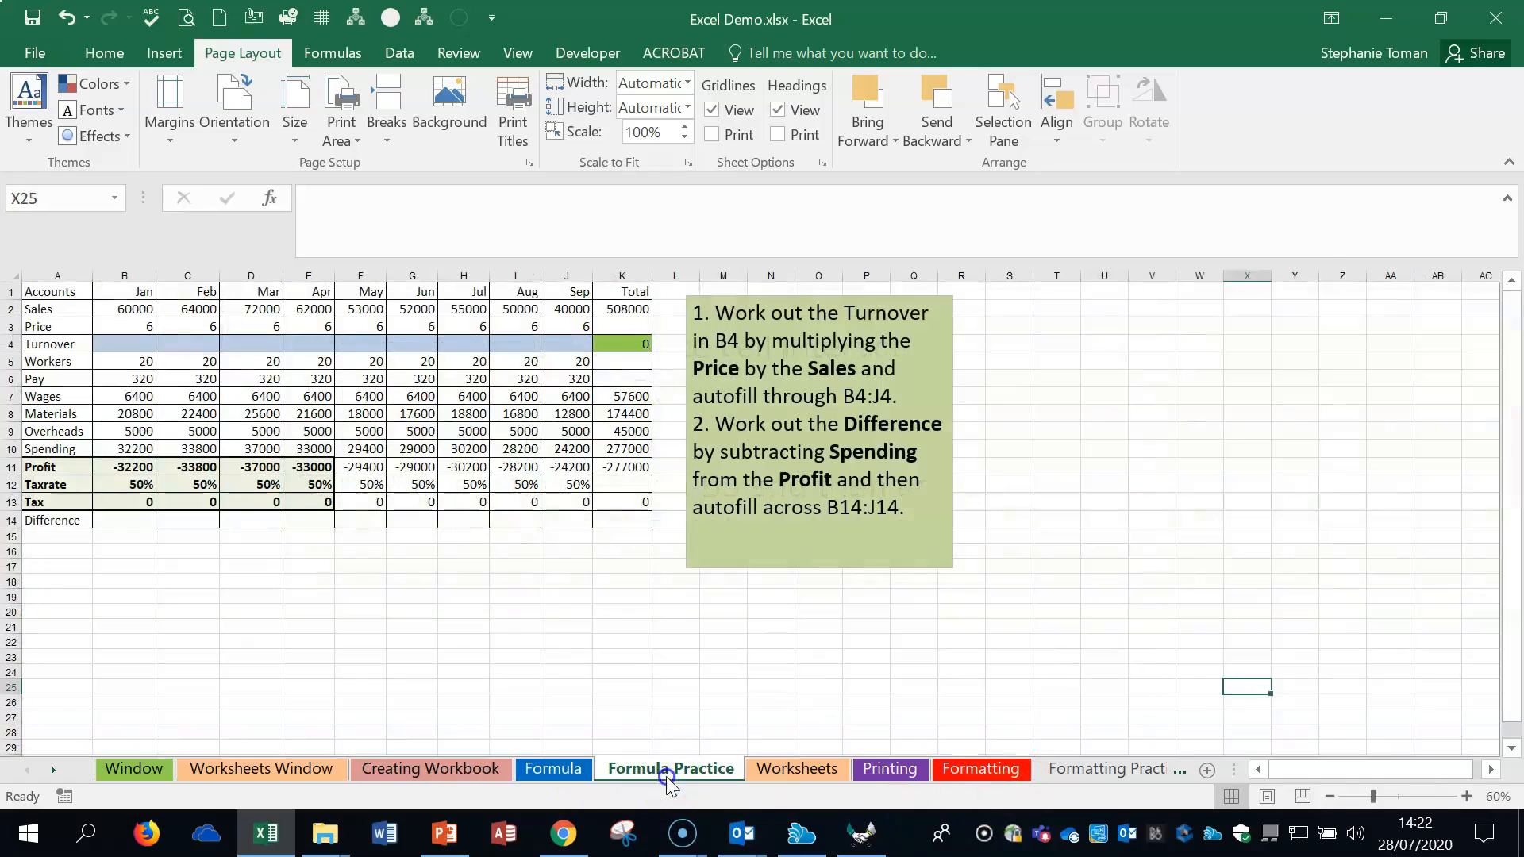
click(992, 624)
click(553, 768)
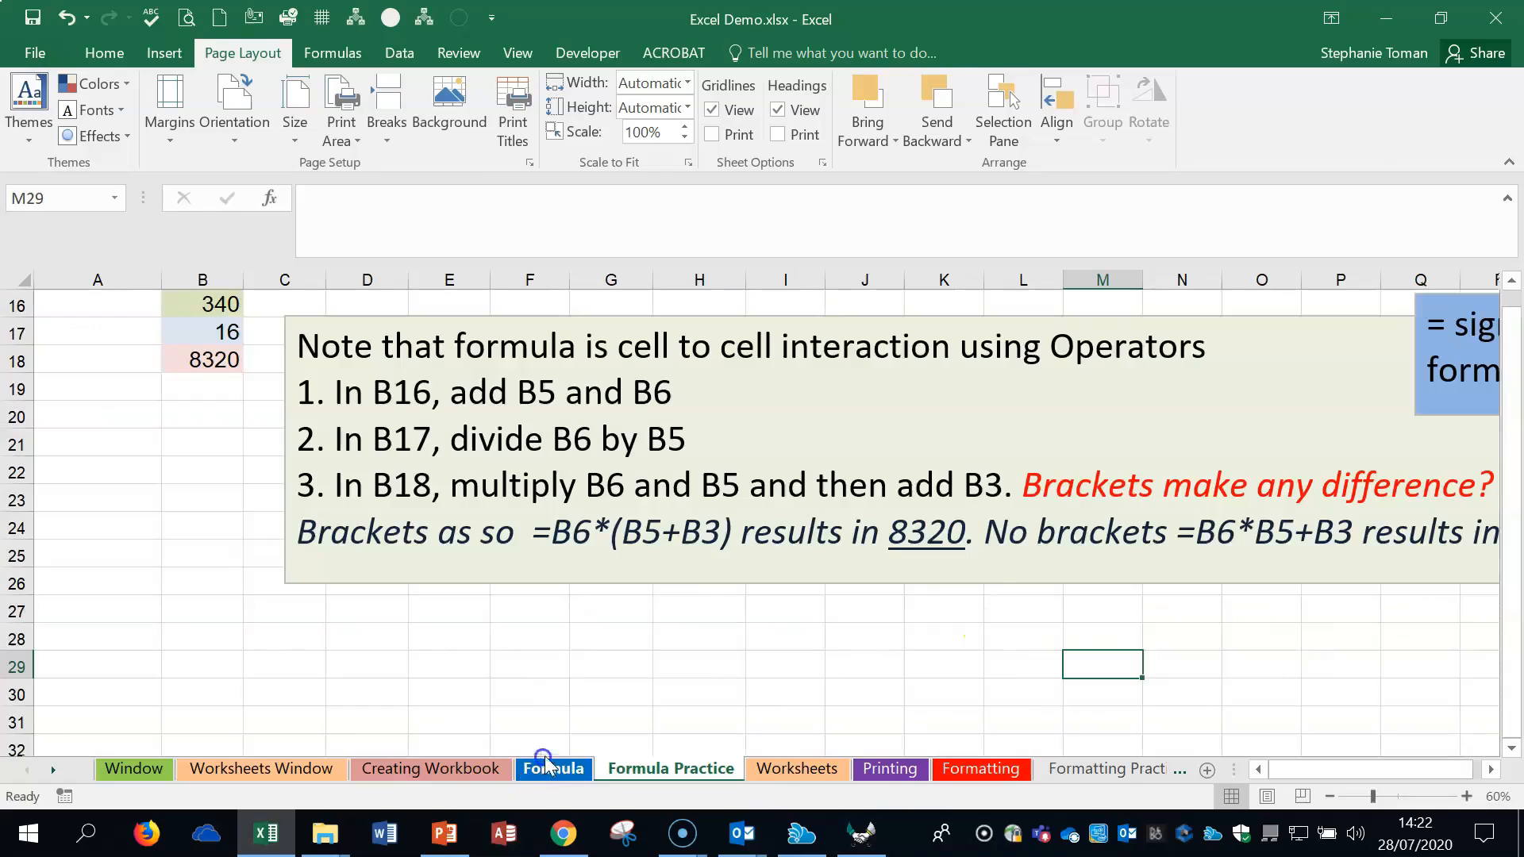
Step: Examine the Operators list and the Checking for Errors notes on the Formula sheet
scroll(736, 622, up, 3)
scroll(738, 623, up, 2)
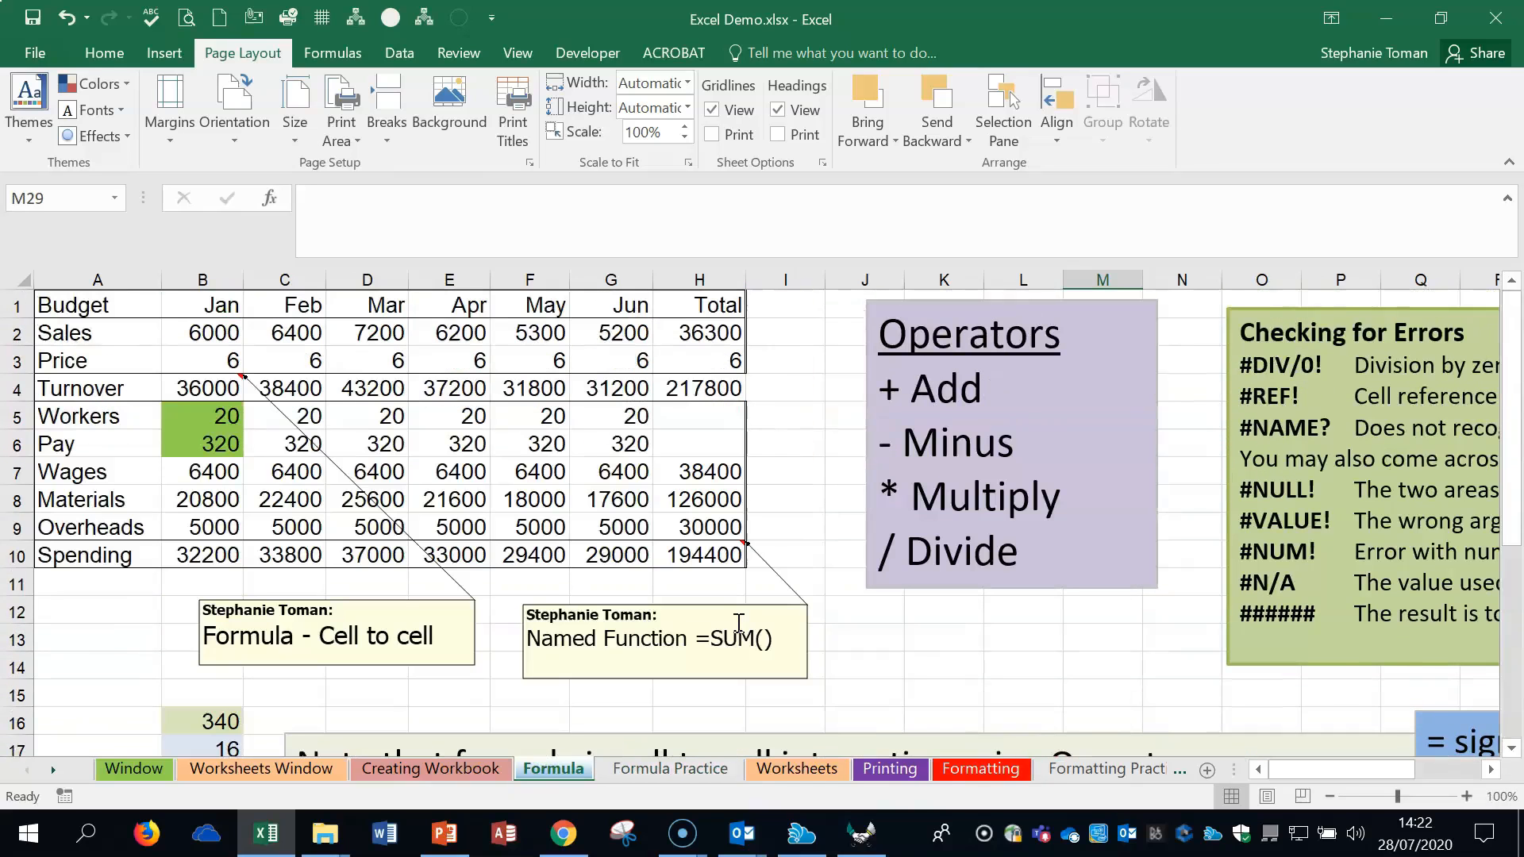
drag(1305, 770, 1381, 770)
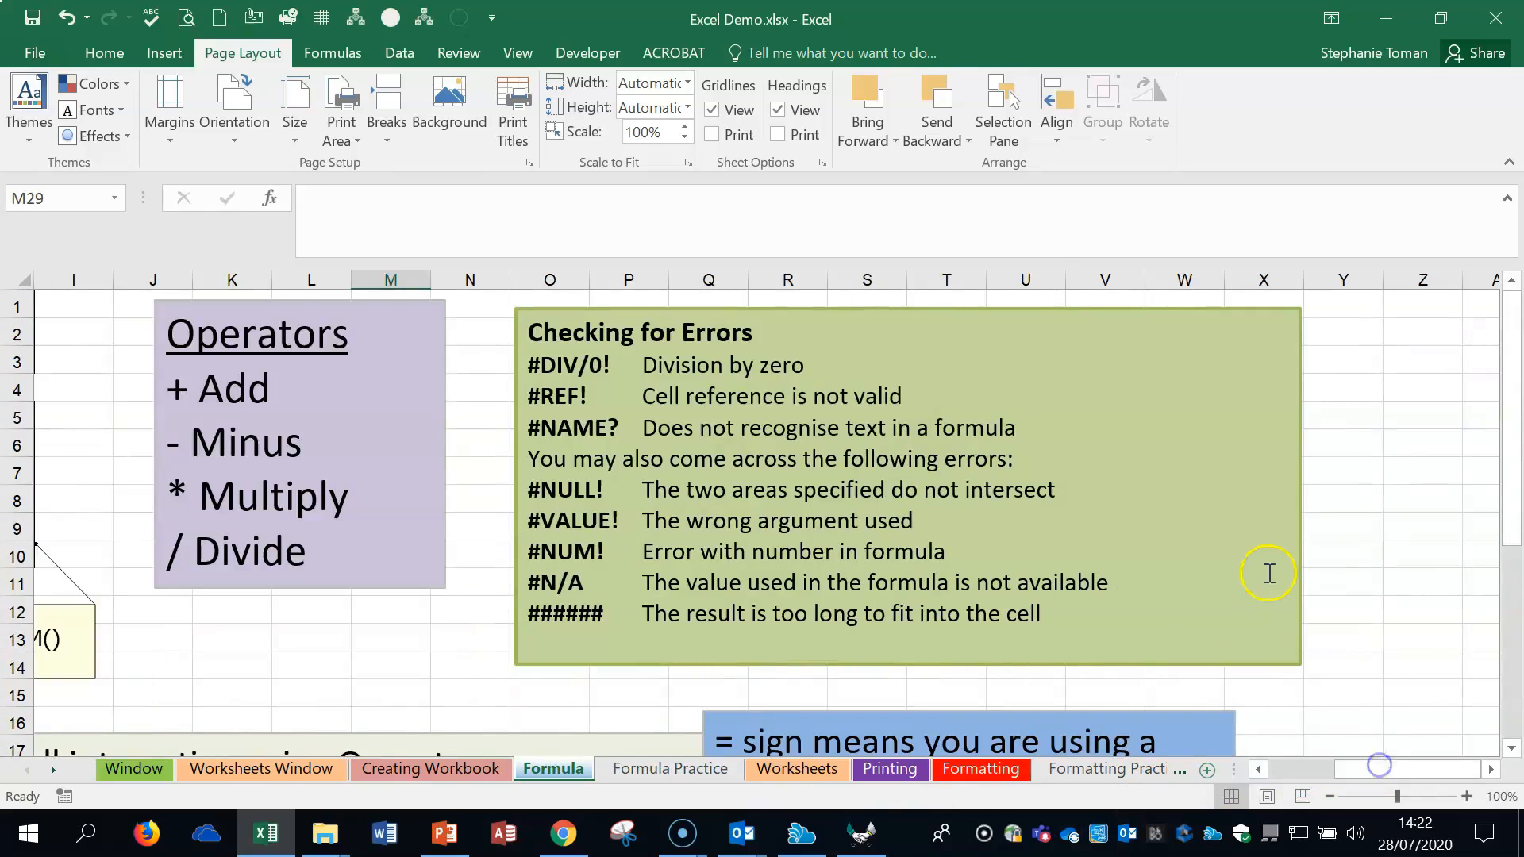
scroll(1270, 572, down, 1)
scroll(1270, 572, up, 1)
click(246, 639)
click(327, 641)
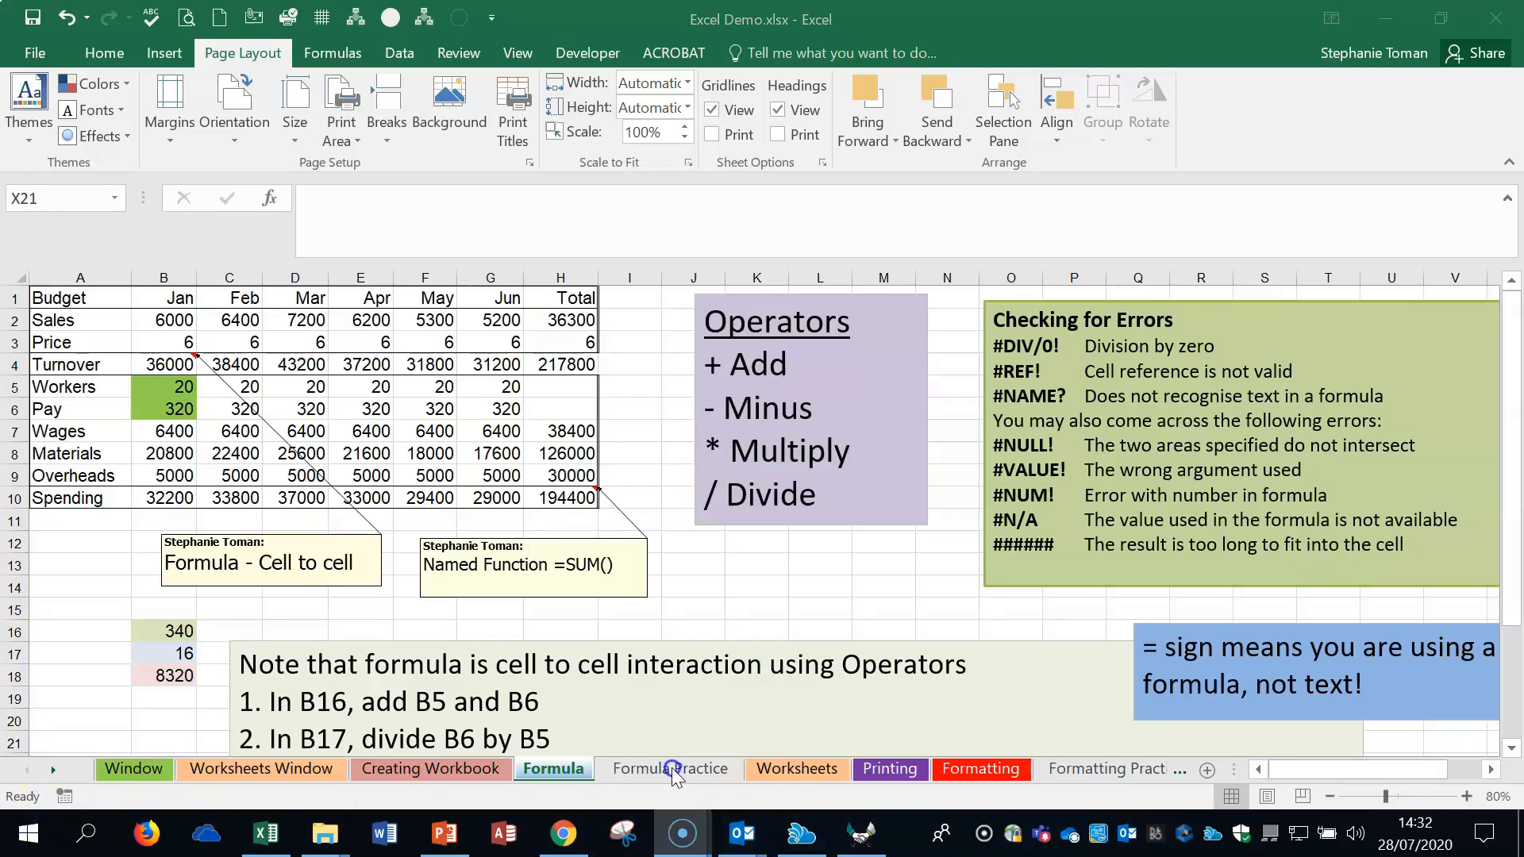
Step: On the Formula Practice sheet, enter =B3*B2 in cell B4 to calculate January's turnover from price and sales
click(671, 769)
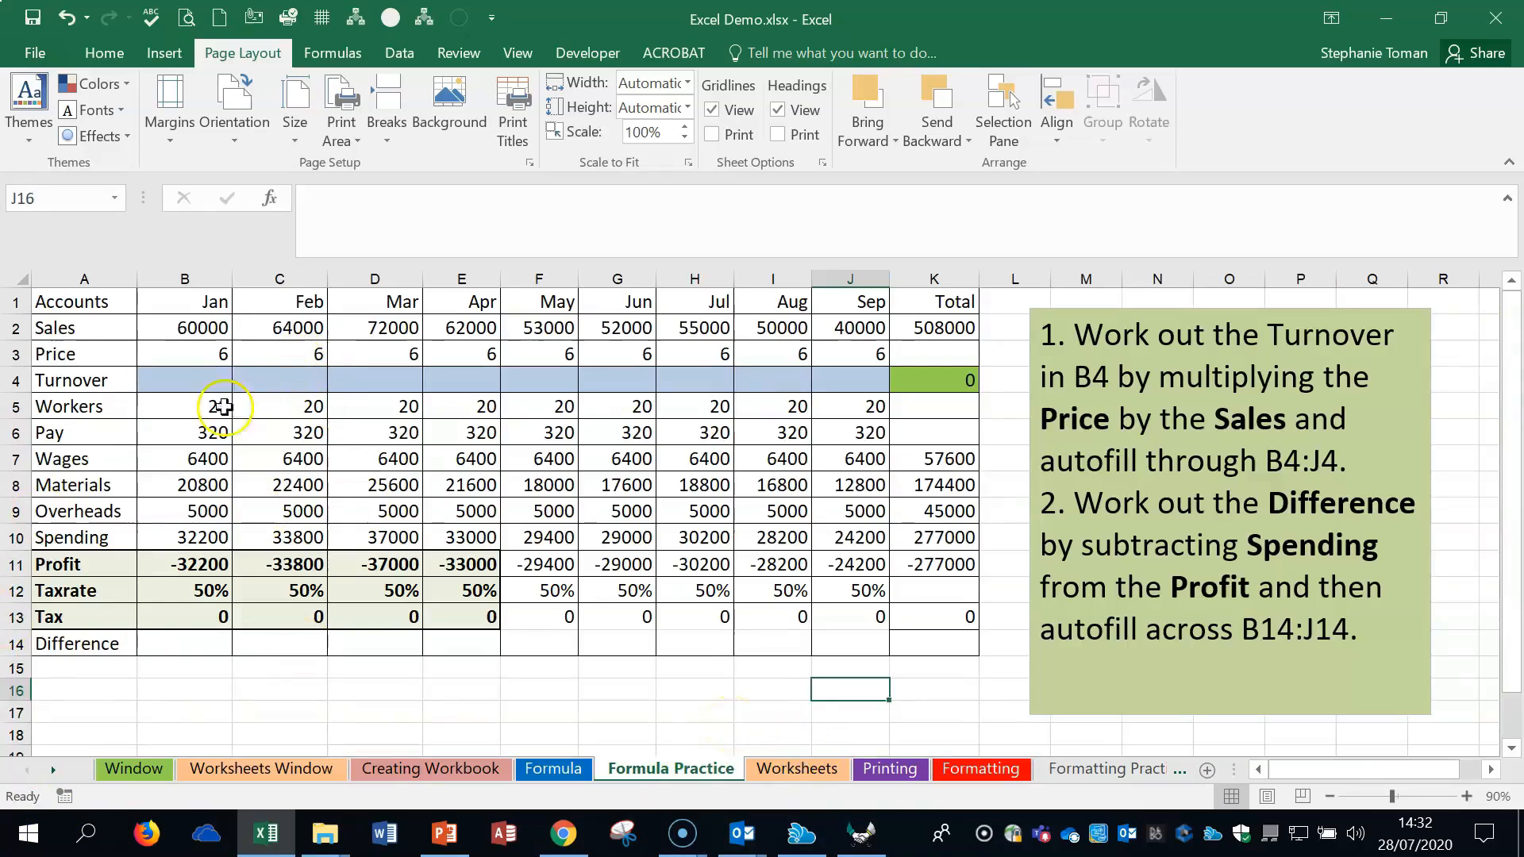
click(208, 383)
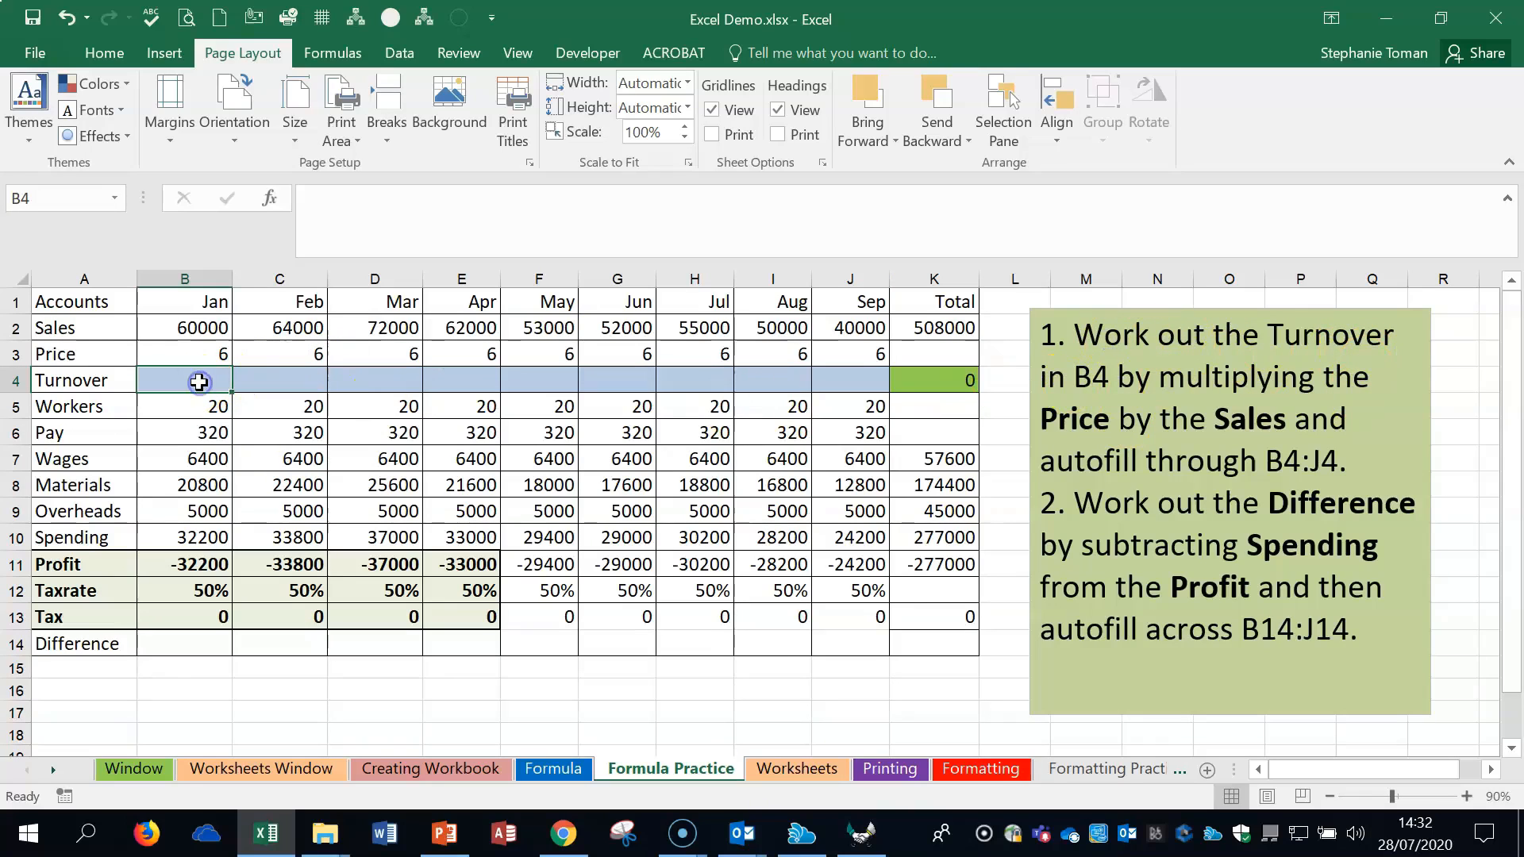
text(=)
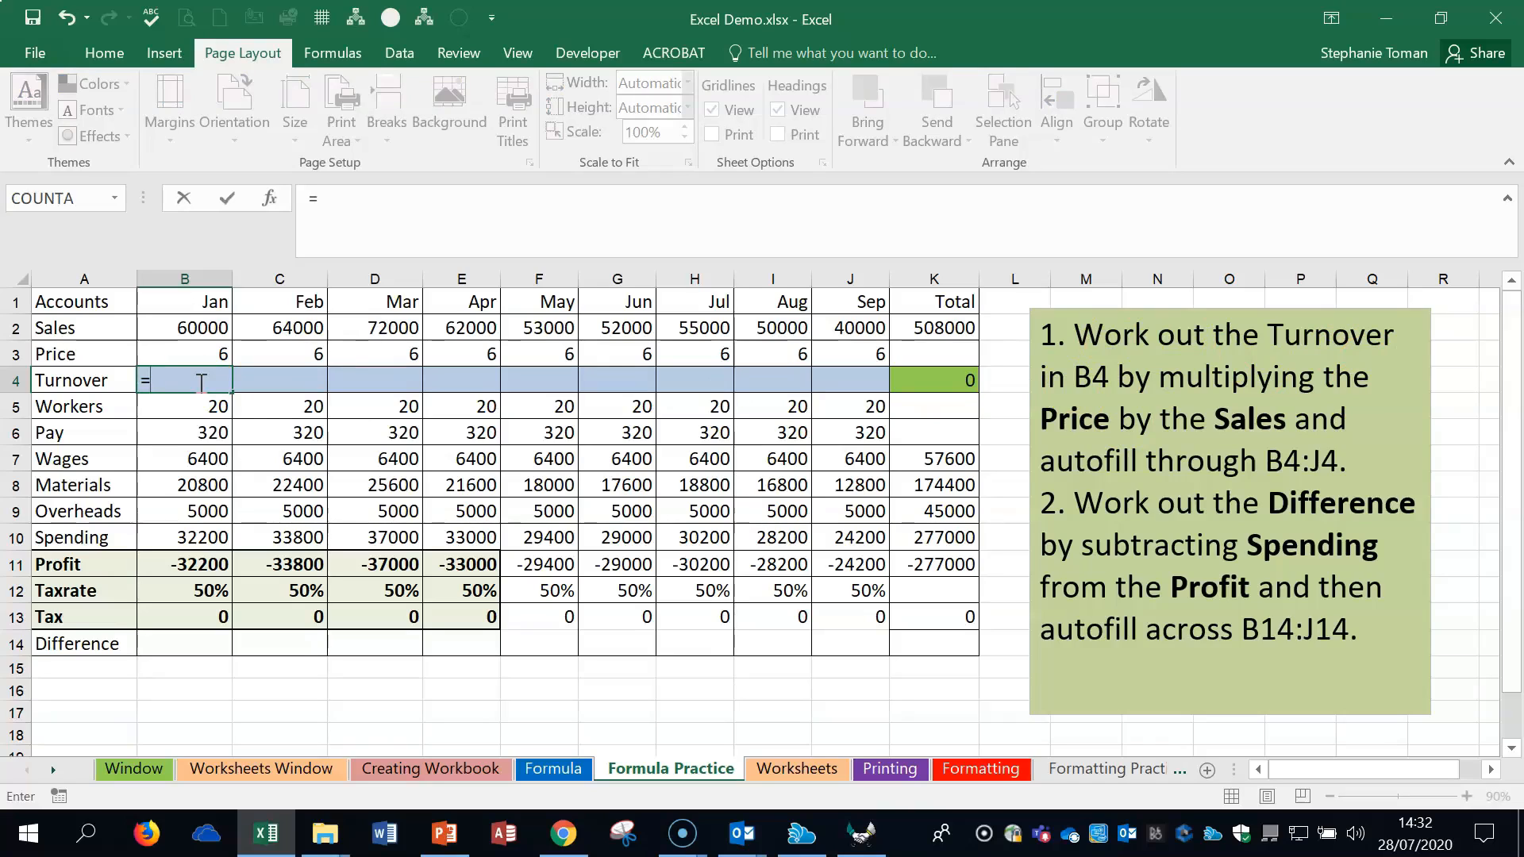
click(193, 353)
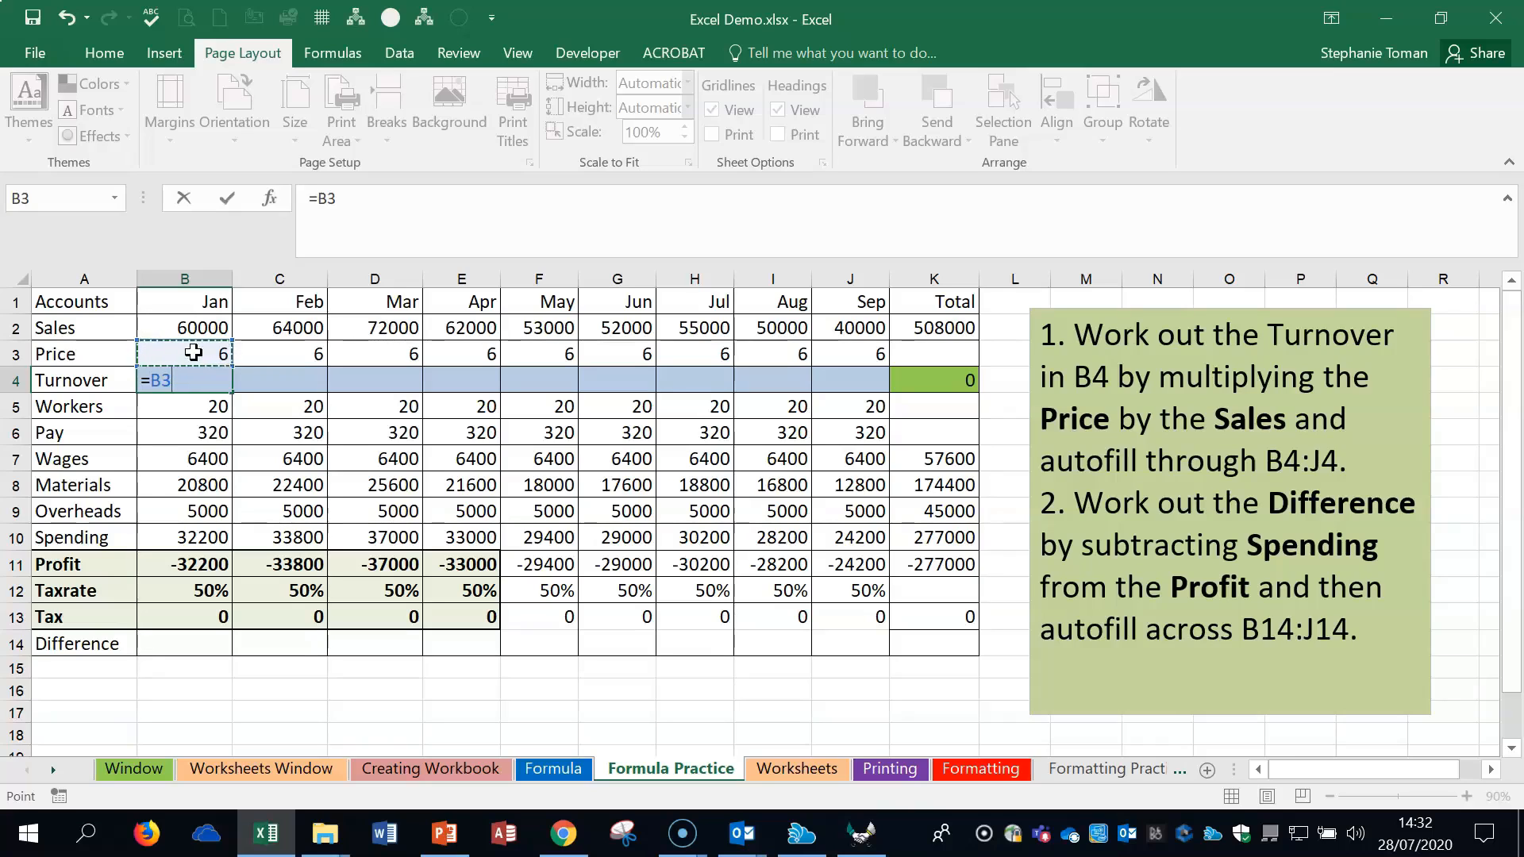
text(*)
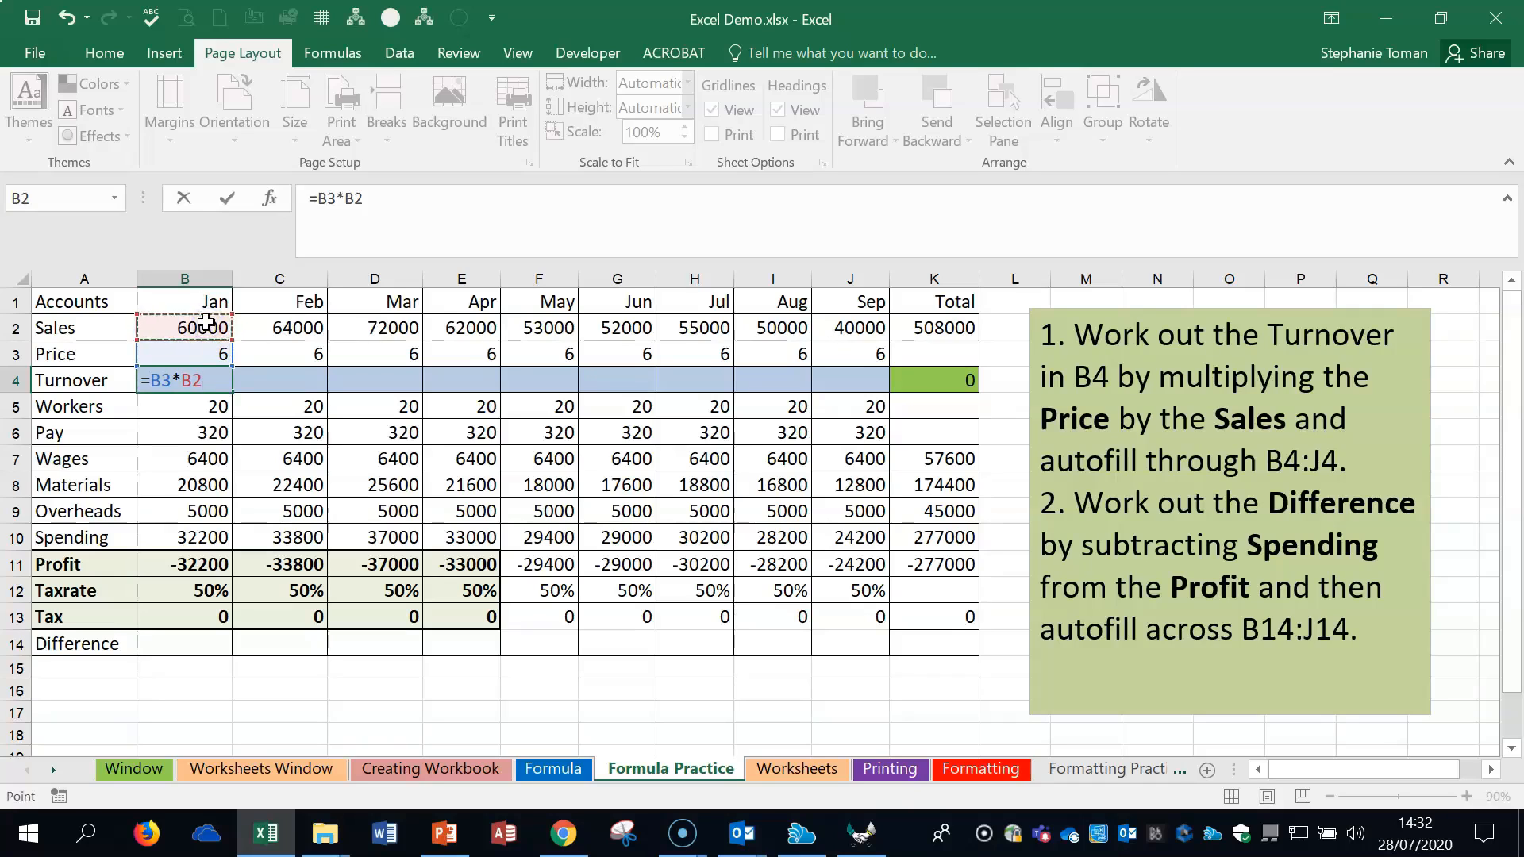
key(Return)
Step: Autofill the turnover formula from B4 across to J4 for February through September
click(216, 382)
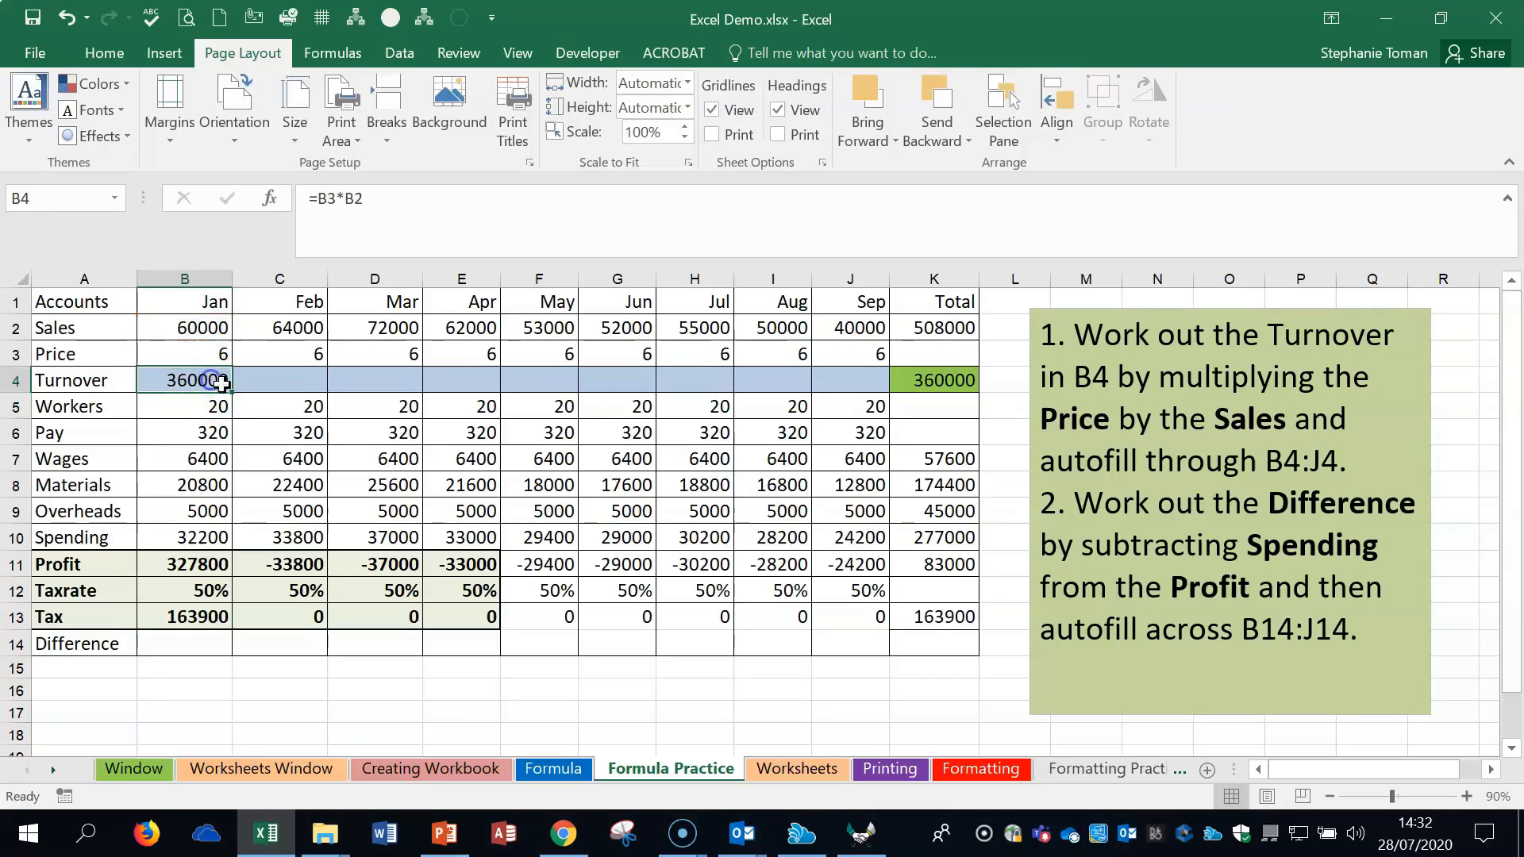
drag(231, 394, 255, 395)
drag(237, 392, 853, 384)
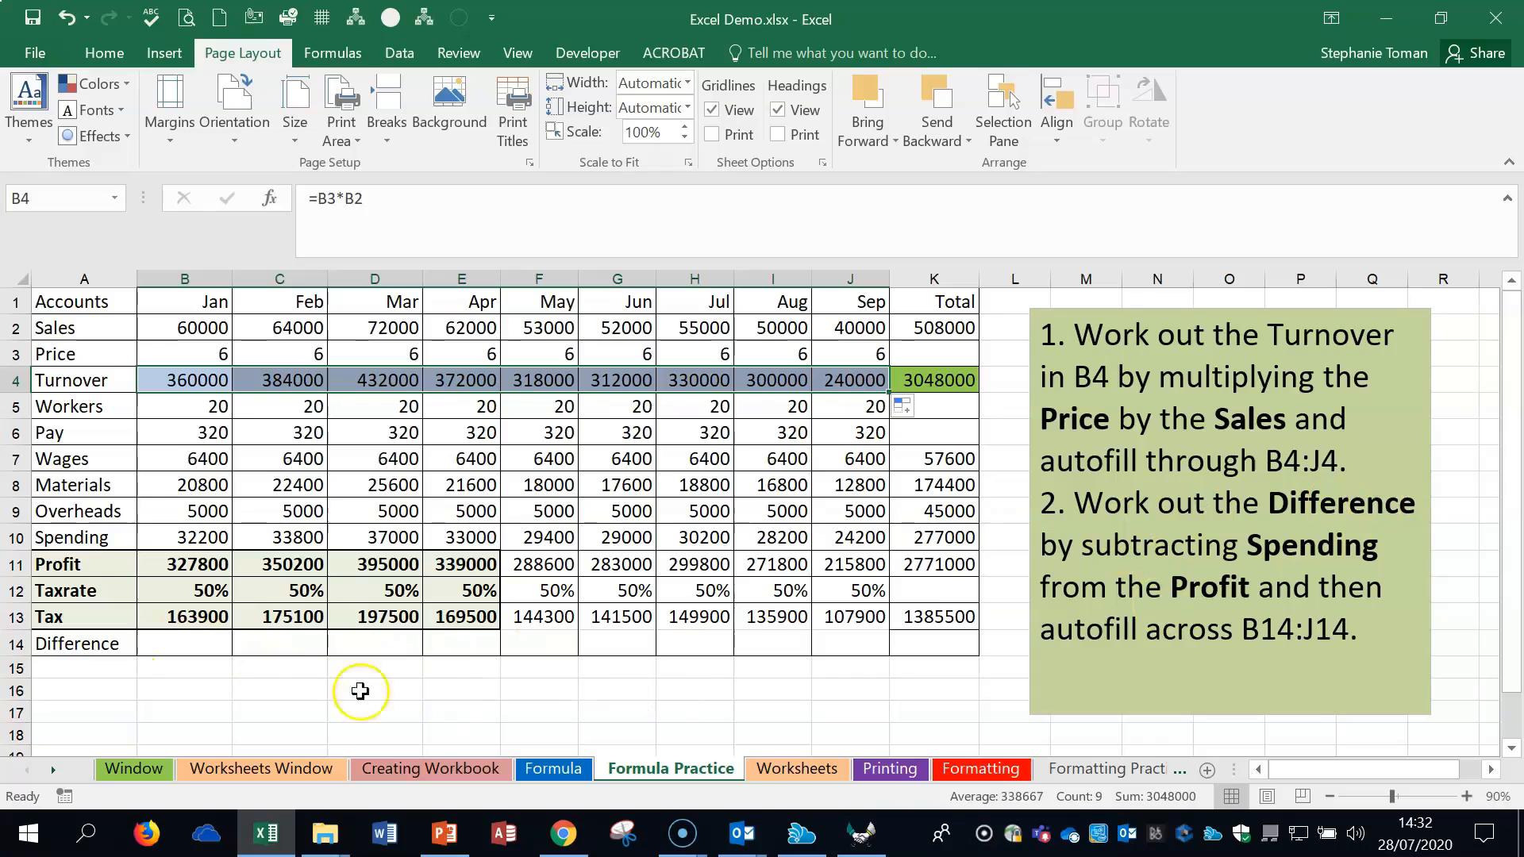
Step: Enter =B11-B10 in cell B14 to calculate January's difference between profit and spending
click(184, 641)
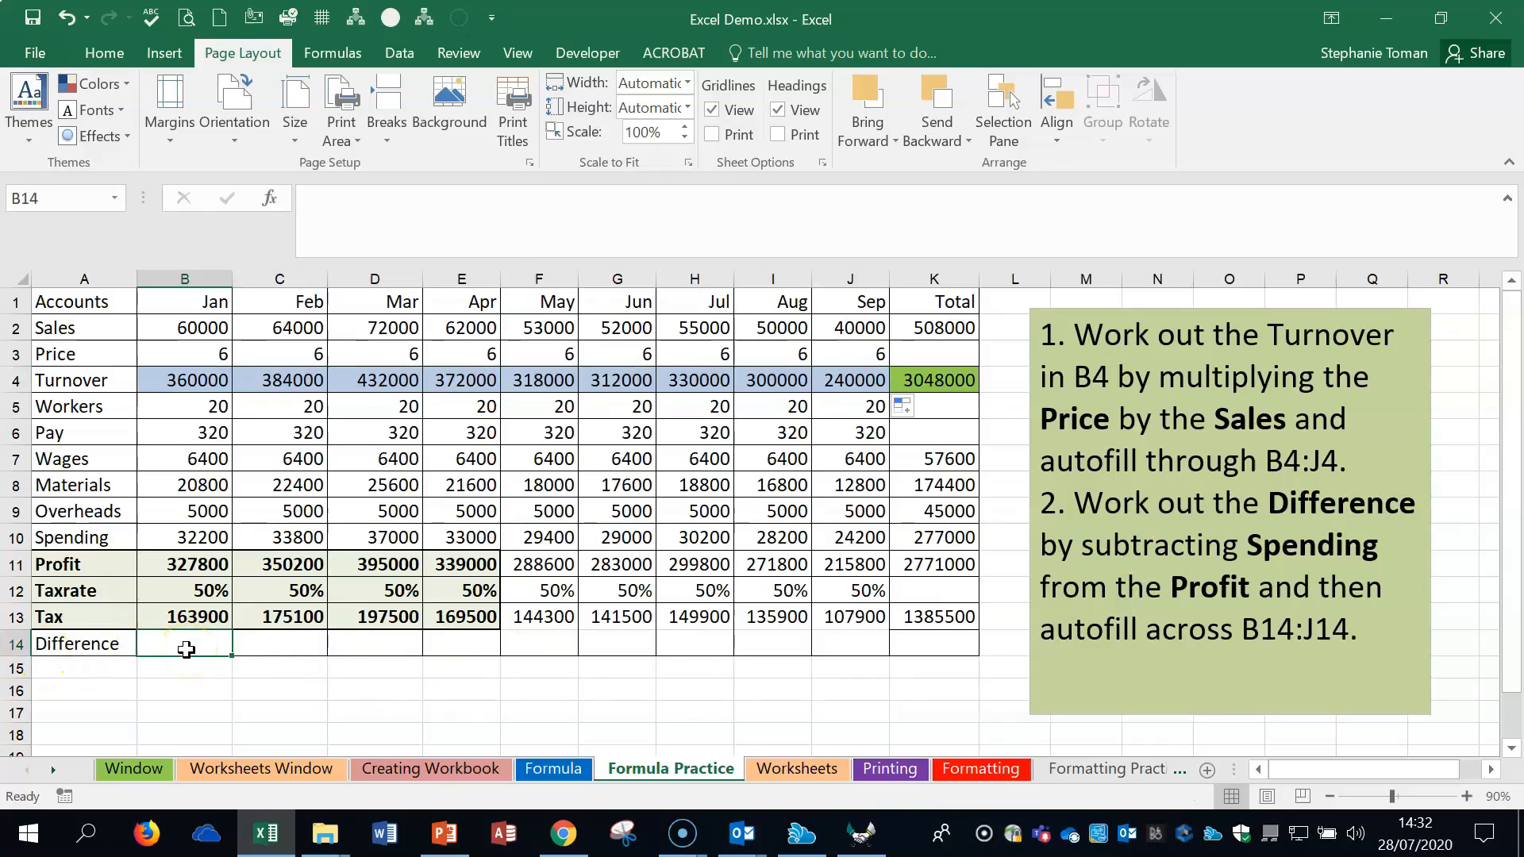
text(=)
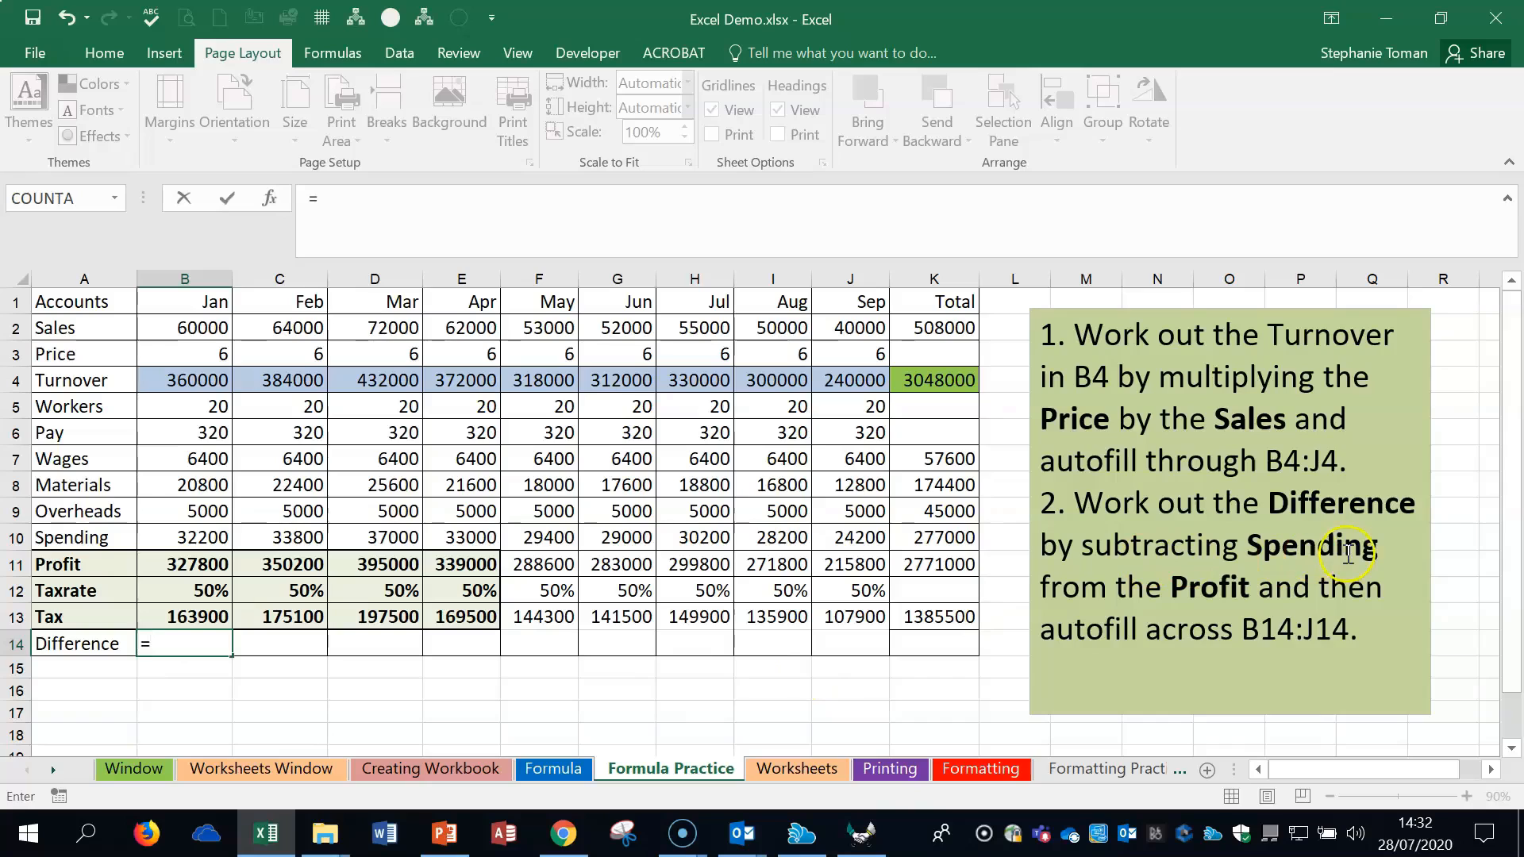
click(196, 564)
text(-)
click(204, 537)
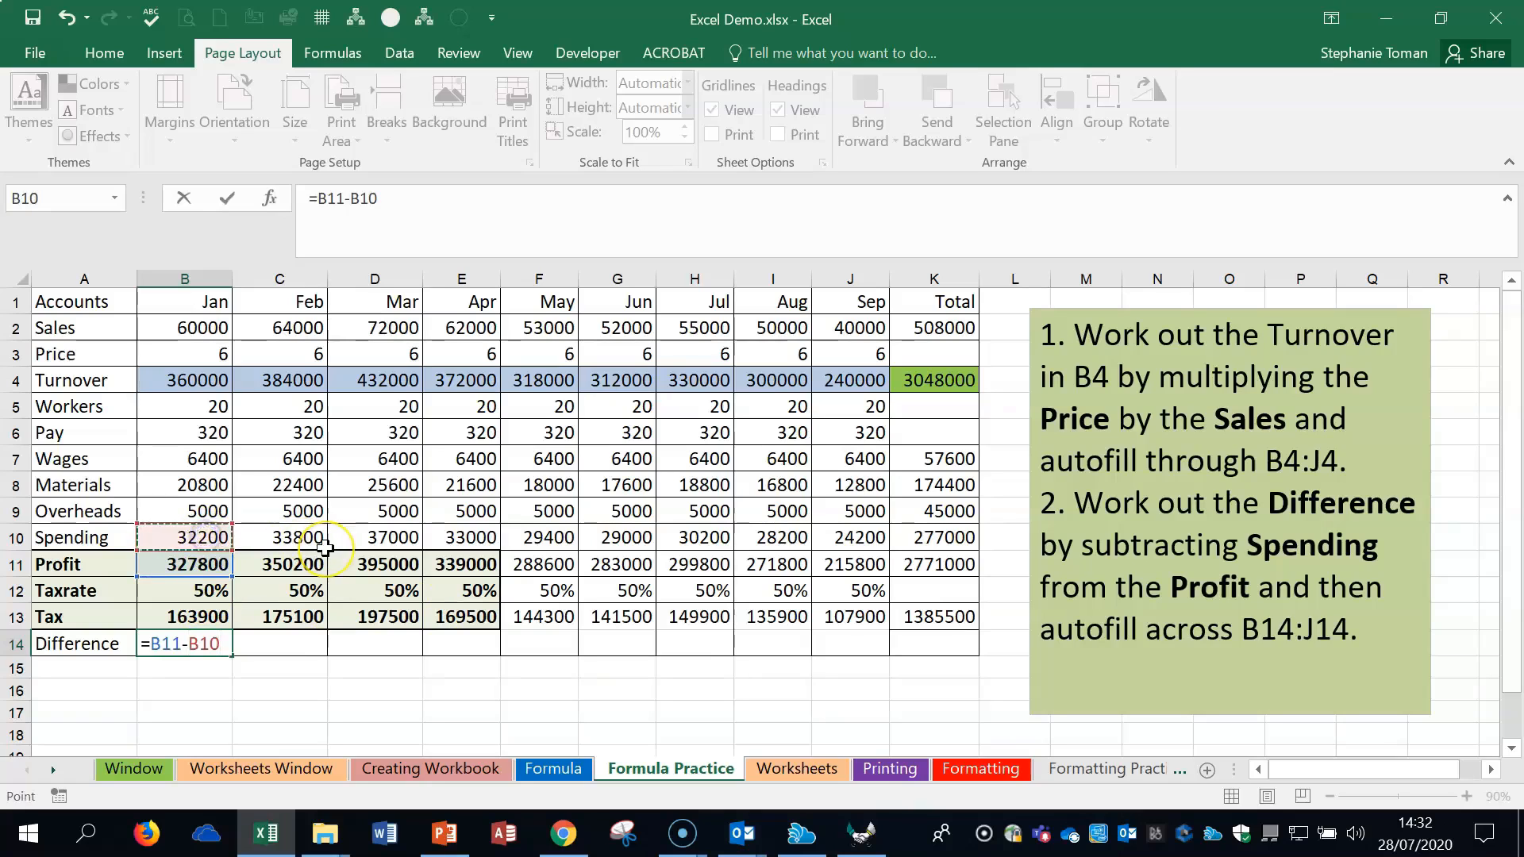
key(Return)
Step: Autofill the difference formula from B14 across to J14 for February through September
click(205, 642)
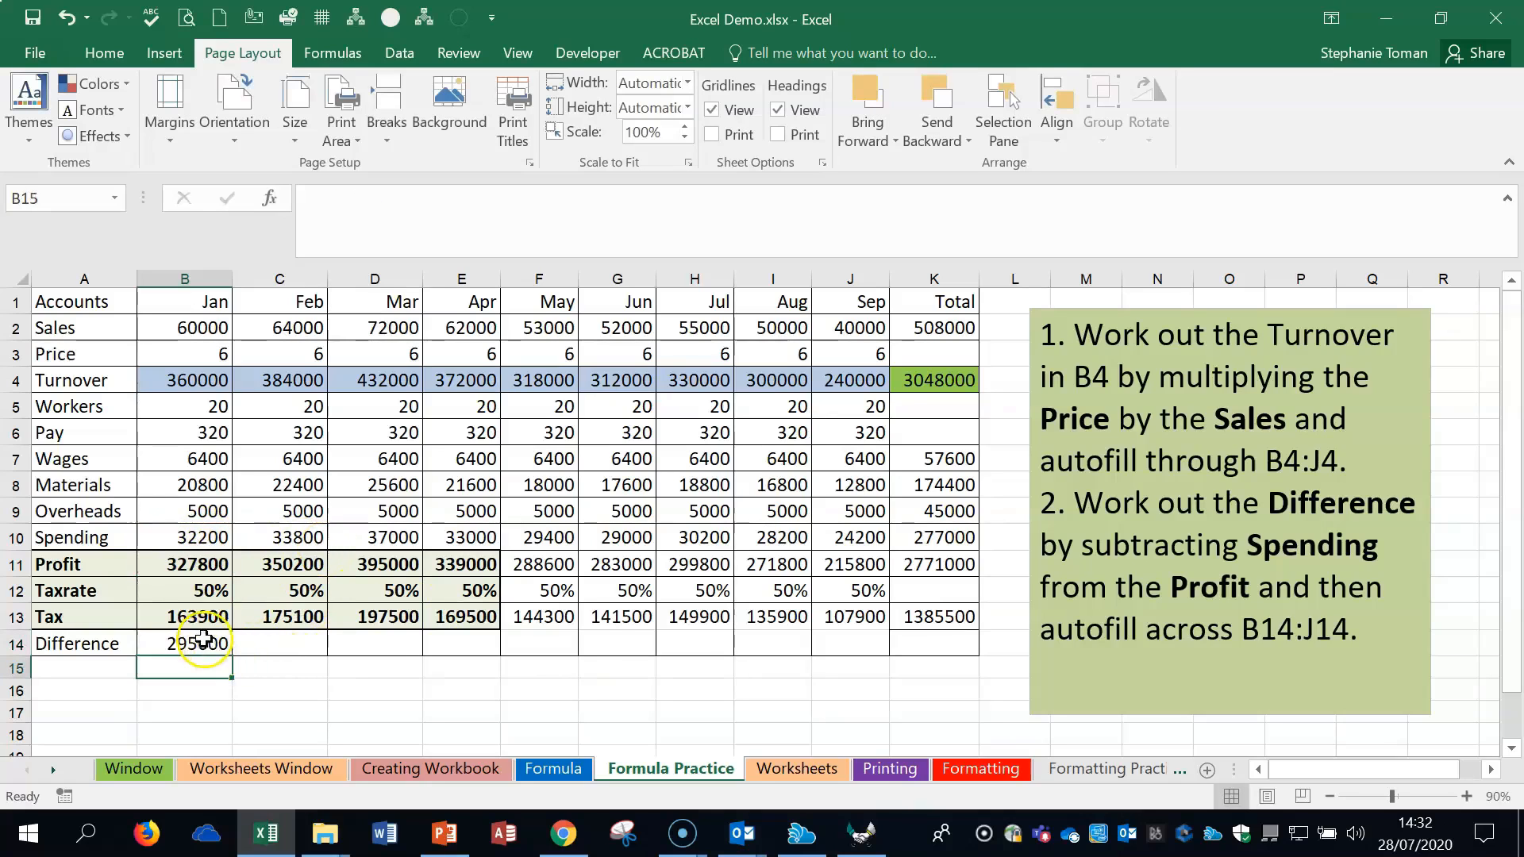
drag(235, 654, 869, 652)
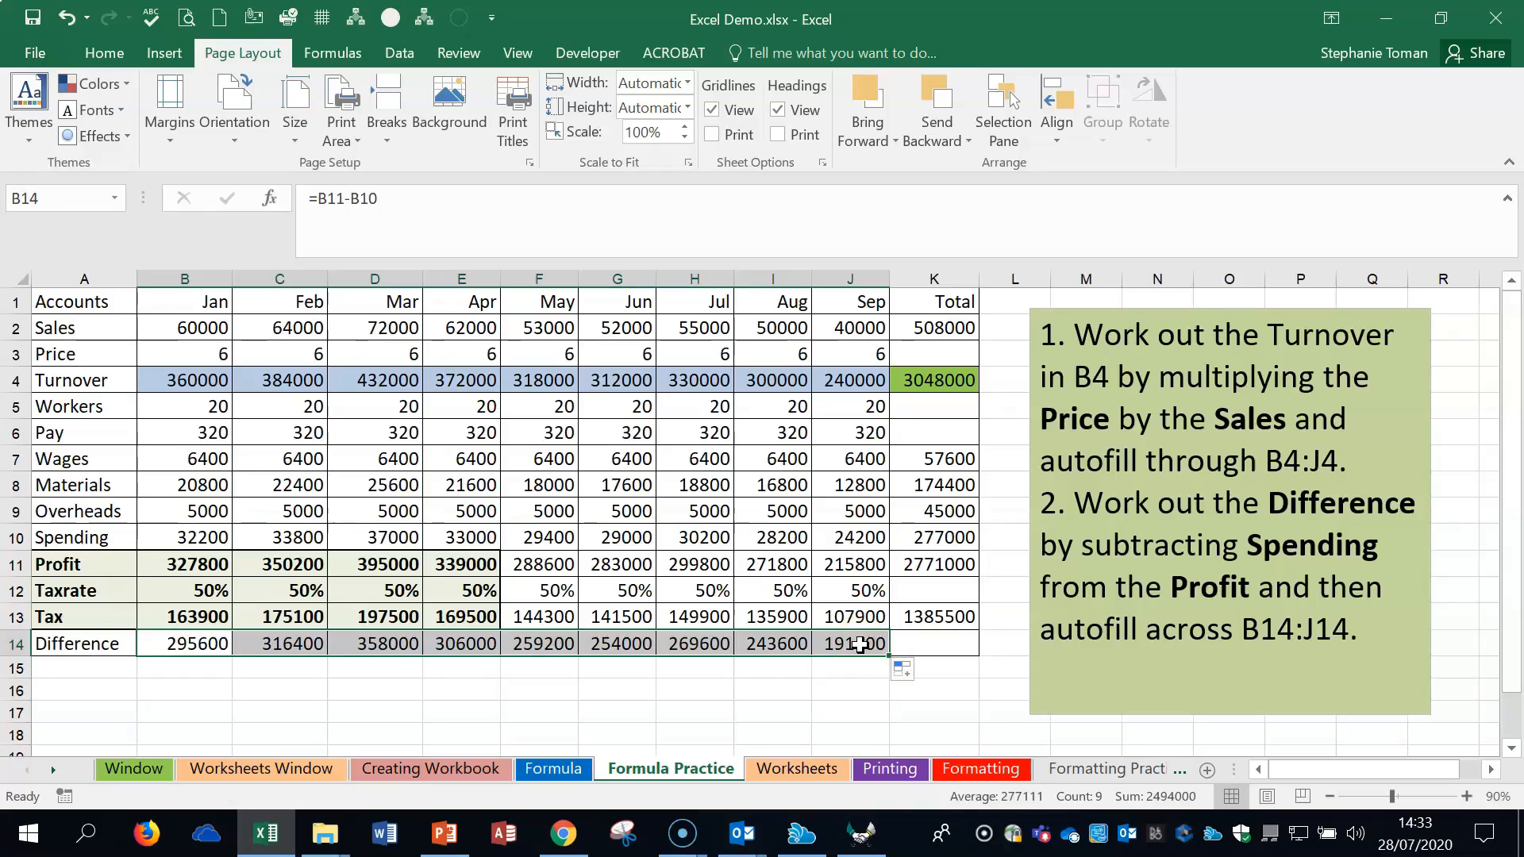
click(769, 698)
Step: Switch the Formula Practice sheet repeatedly between showing formulas and showing values to review the formulas, ending with values displayed
key(ctrl+grave)
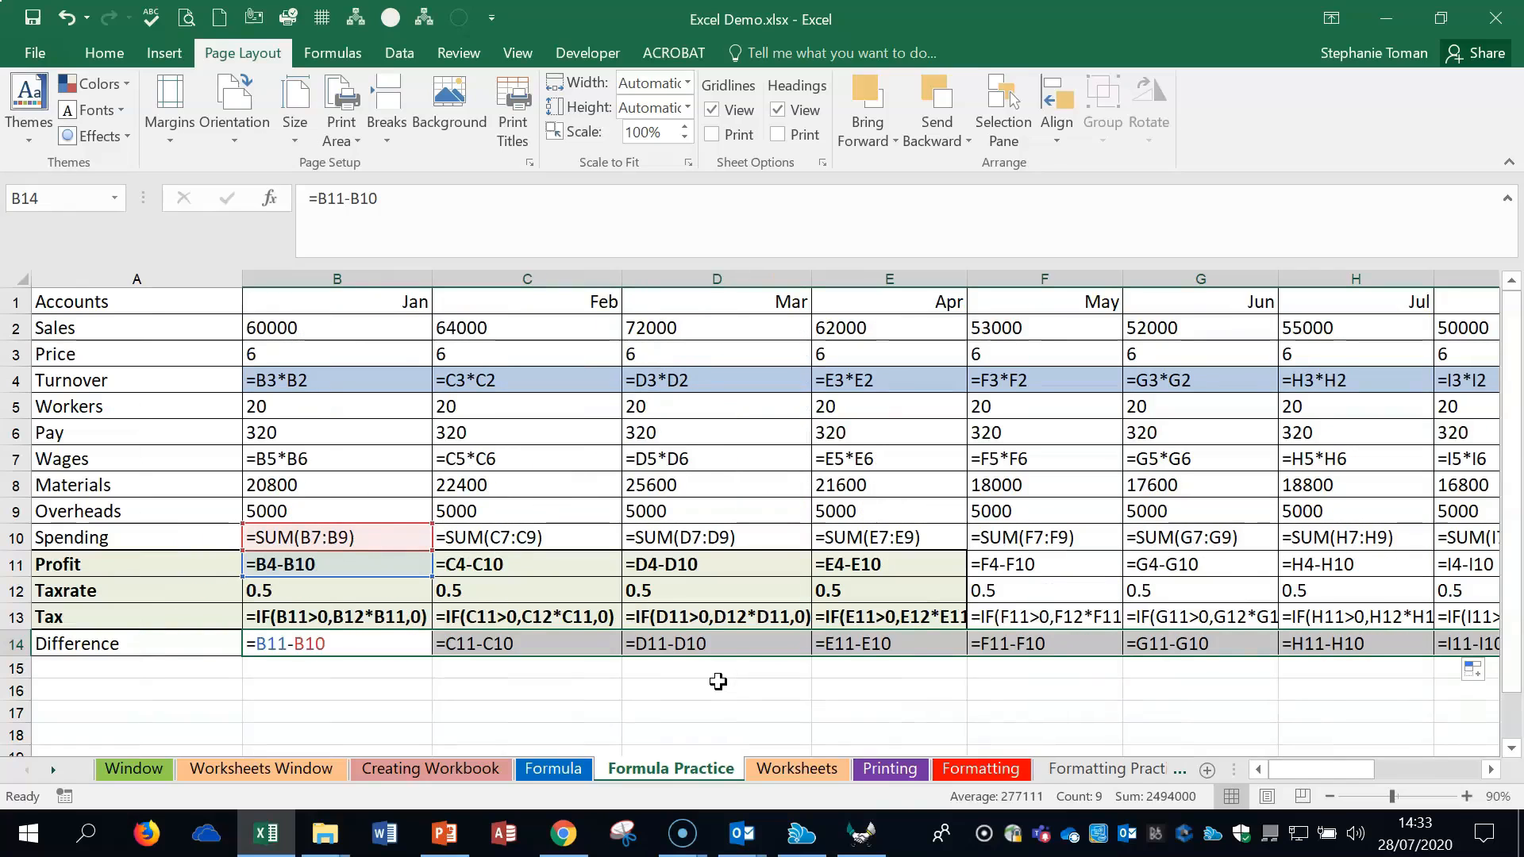
key(ctrl+grave)
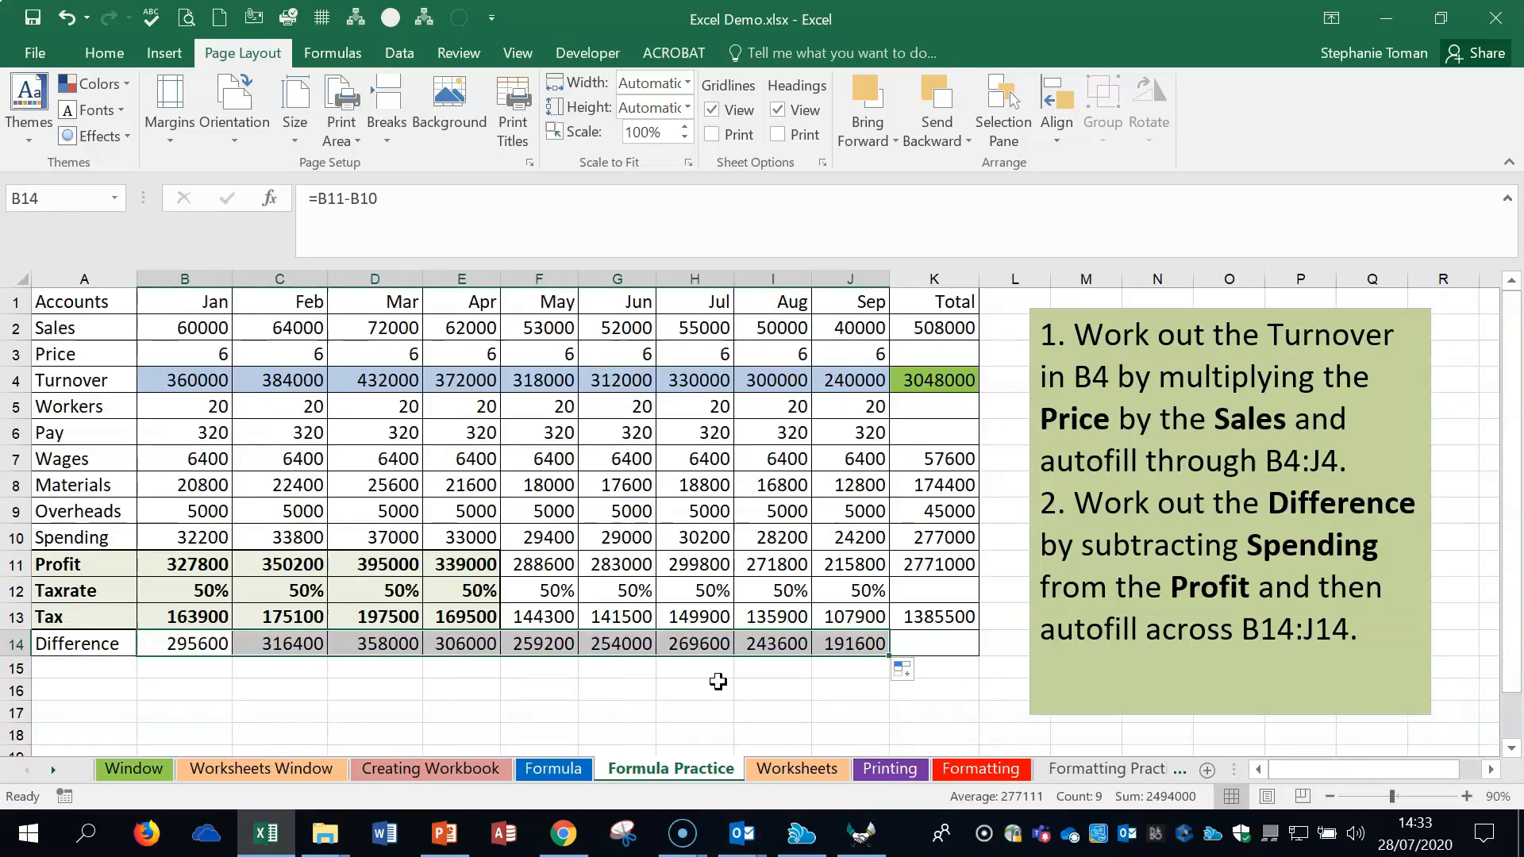
key(ctrl+grave)
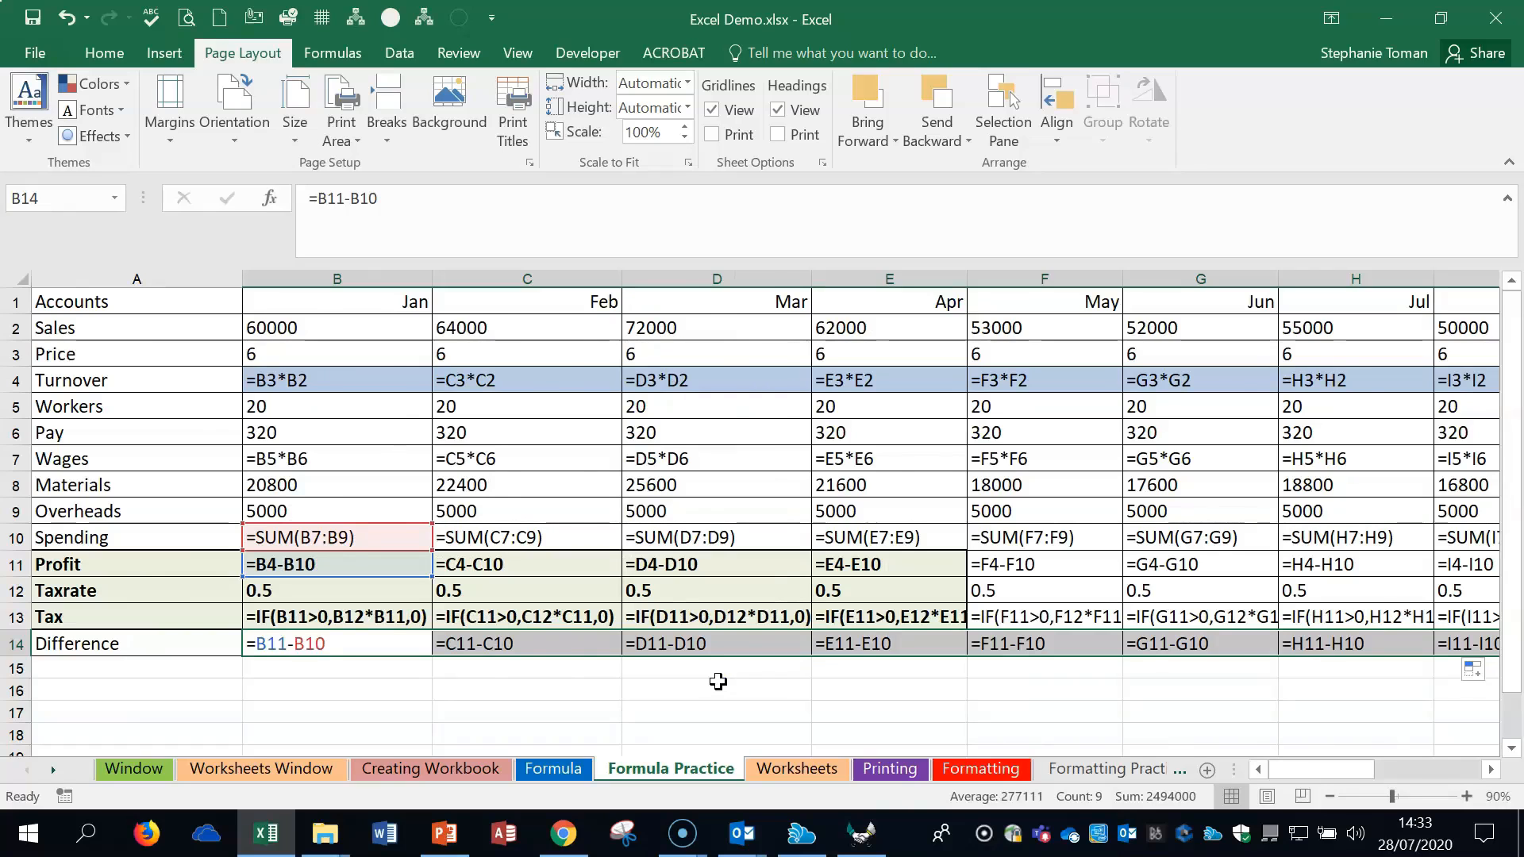
key(ctrl+grave)
key(ctrl+grave)
key(ctrl+grave)
key(ctrl+grave)
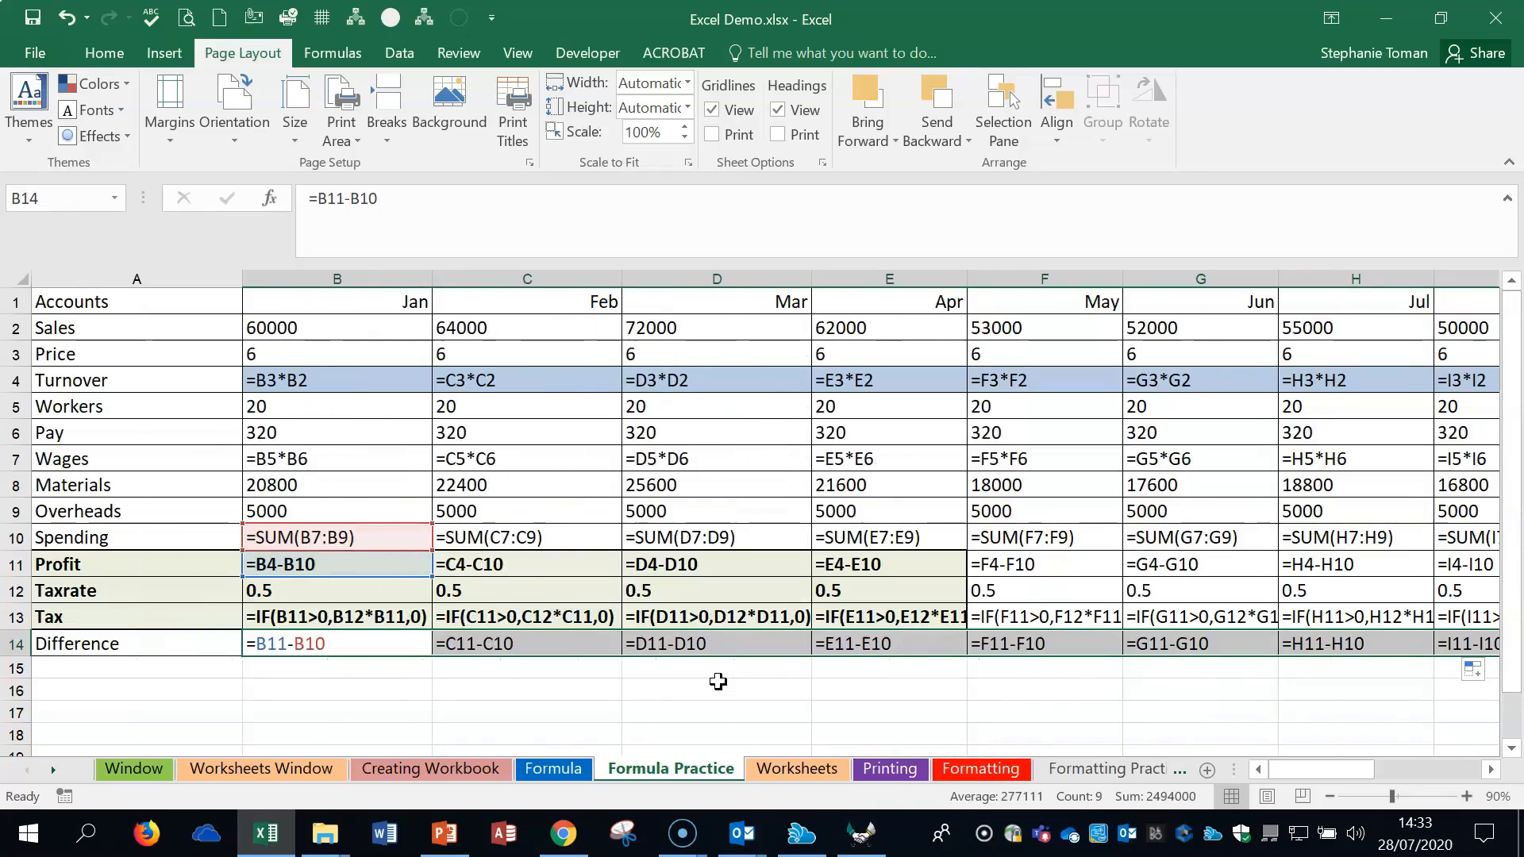
key(ctrl+grave)
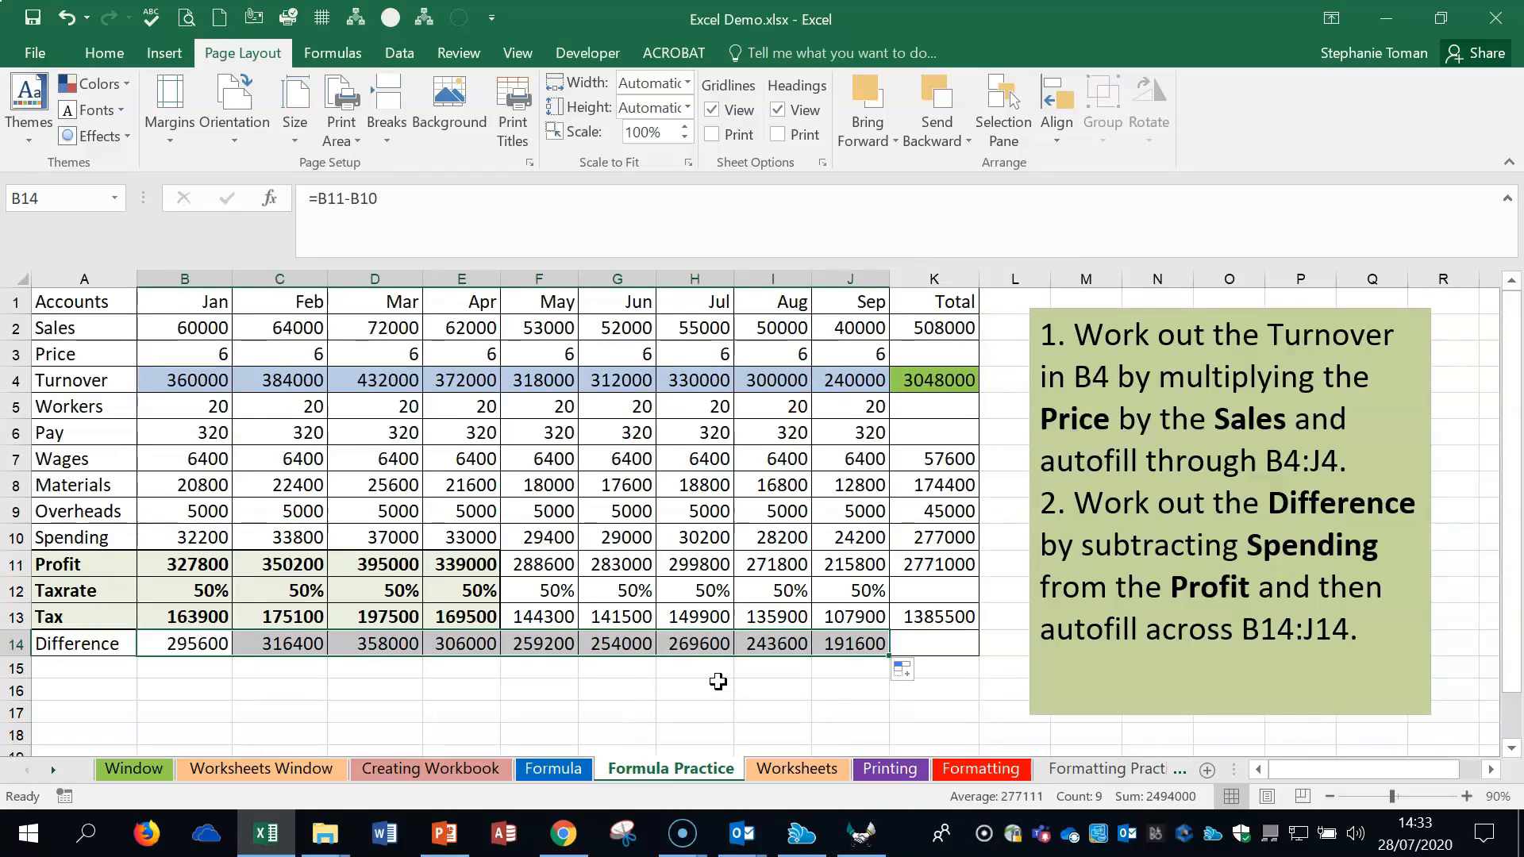